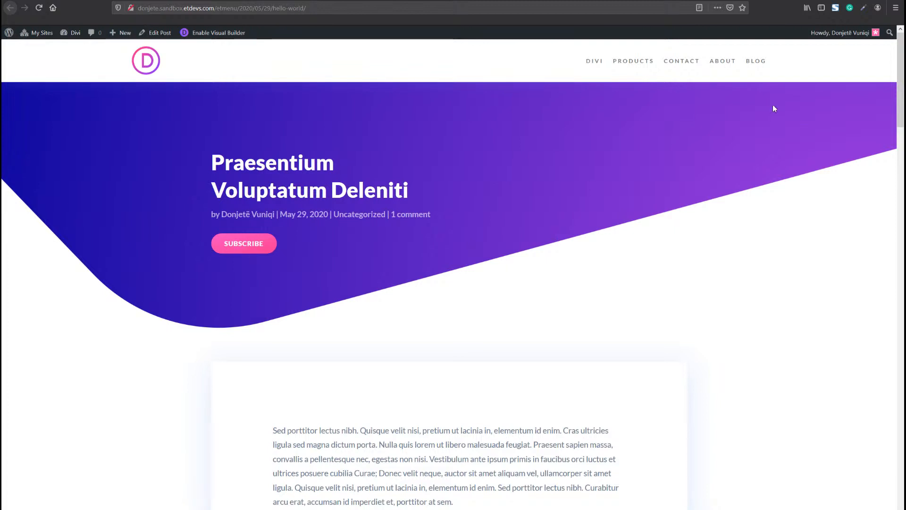
Step: Compare the desktop dropdown menus on the Elegant Themes homepage with those on the Divi demo page
key("ctrl+Tab")
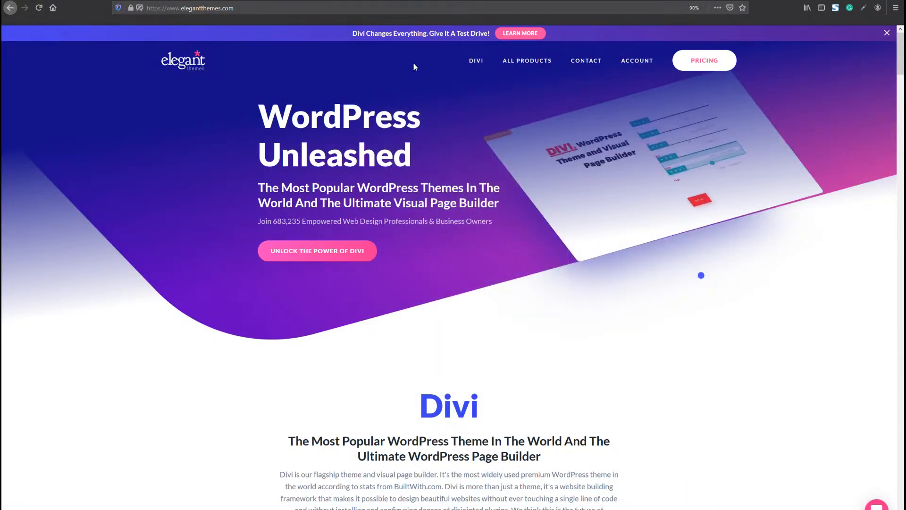
mouse_move(488, 67)
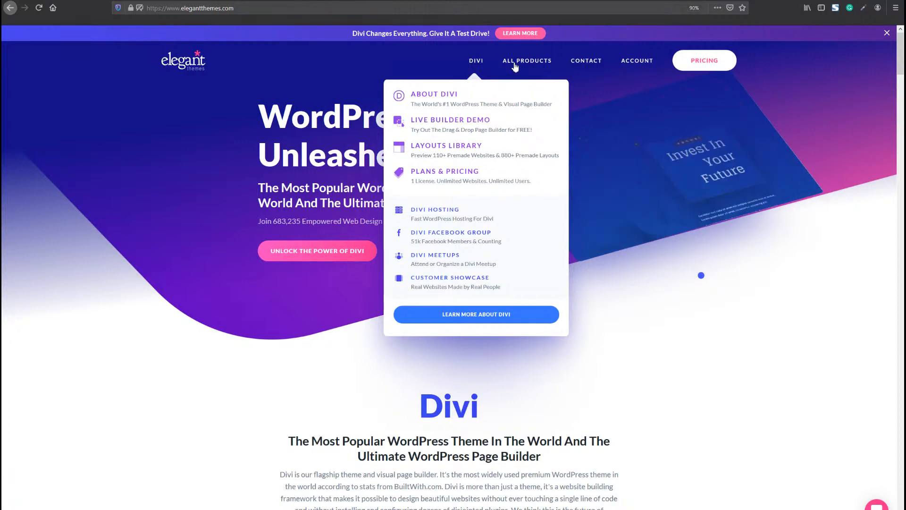
mouse_move(534, 69)
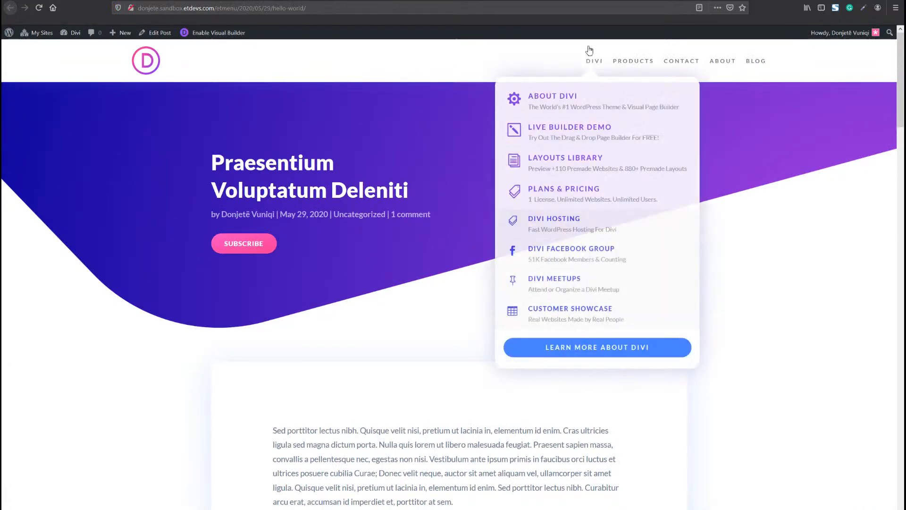
mouse_move(682, 66)
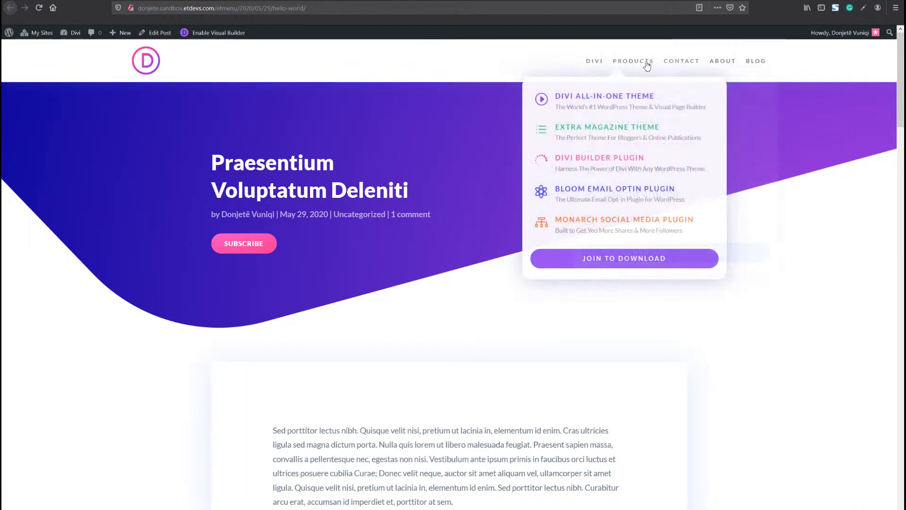
mouse_move(644, 64)
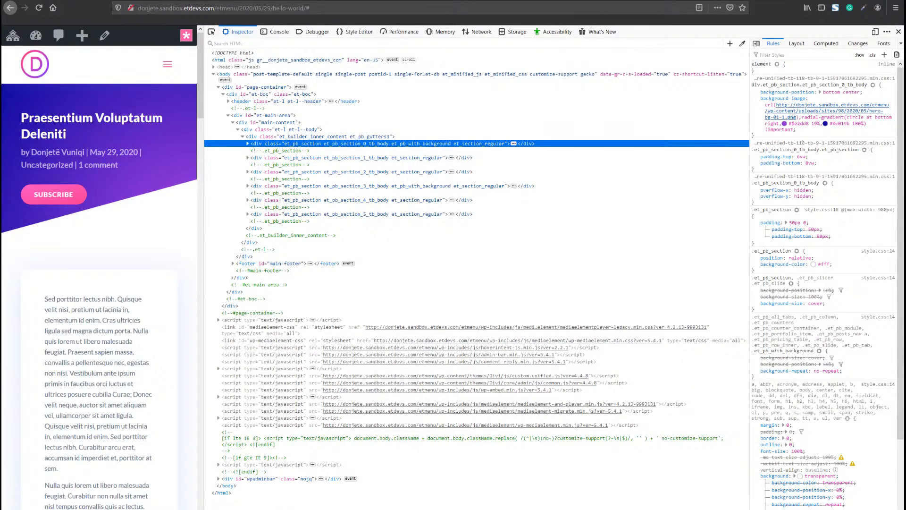
Step: Examine the expandable mobile menu submenus on the demo page and on the Elegant Themes site
left_click(168, 64)
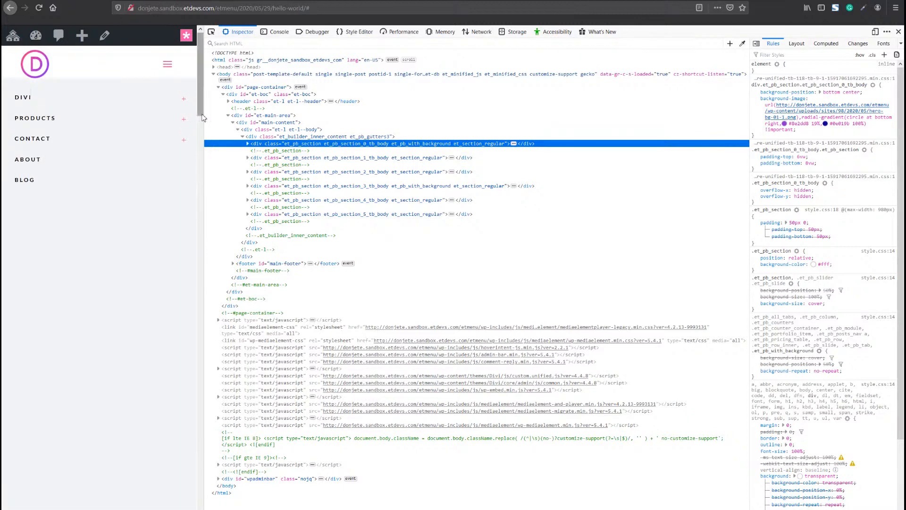
left_click(184, 100)
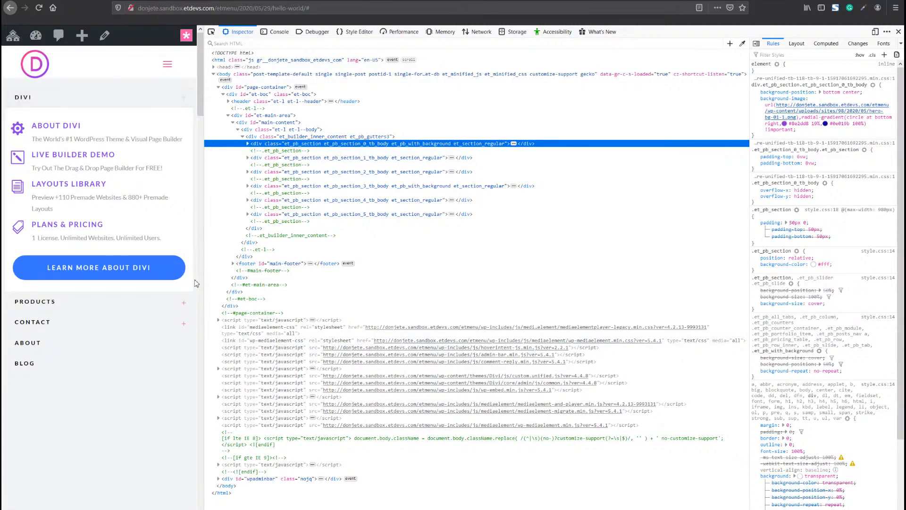
left_click(184, 304)
left_click(183, 337)
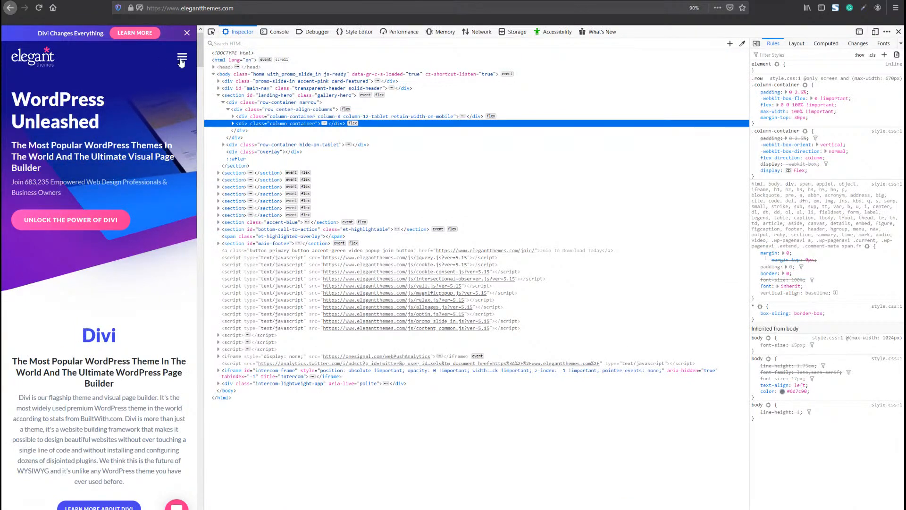
left_click(184, 59)
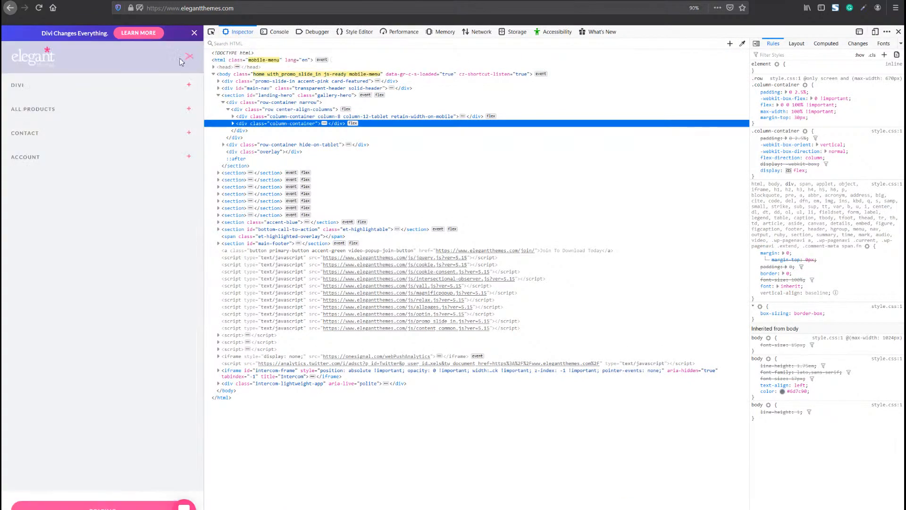
left_click(189, 85)
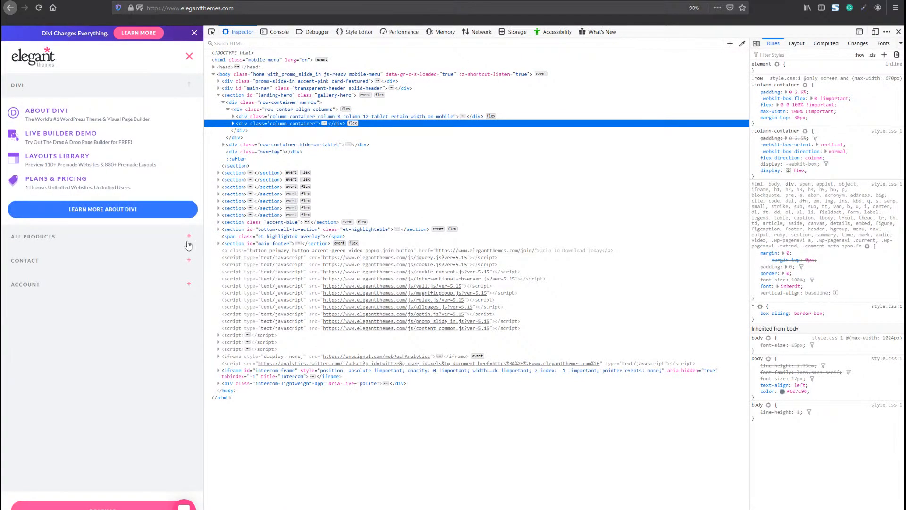
left_click(189, 243)
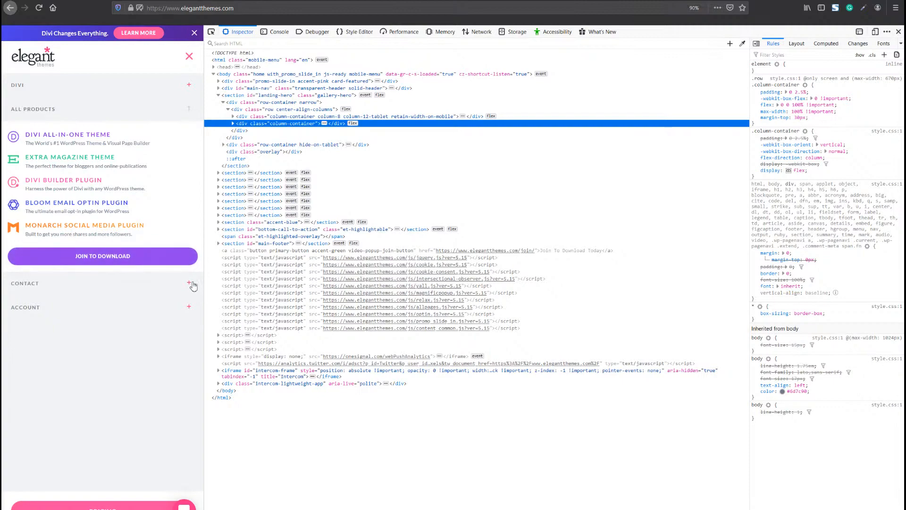
left_click(190, 284)
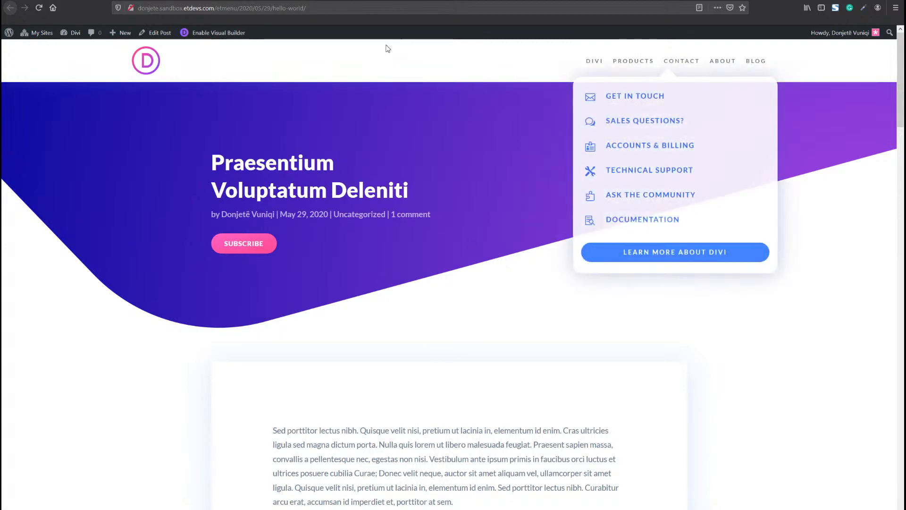
Step: Switch to the etmenu2 site's WordPress admin and open its navigation menus for editing
left_click(425, 0)
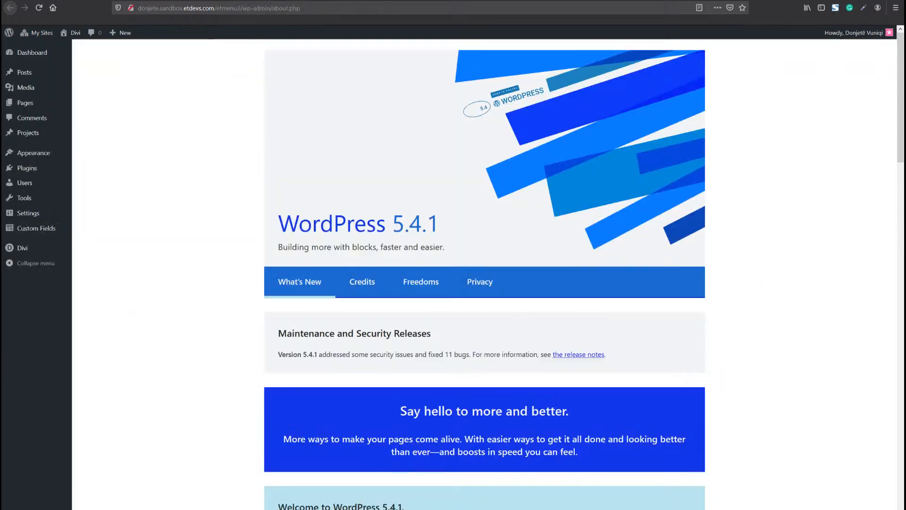
left_click(542, 1)
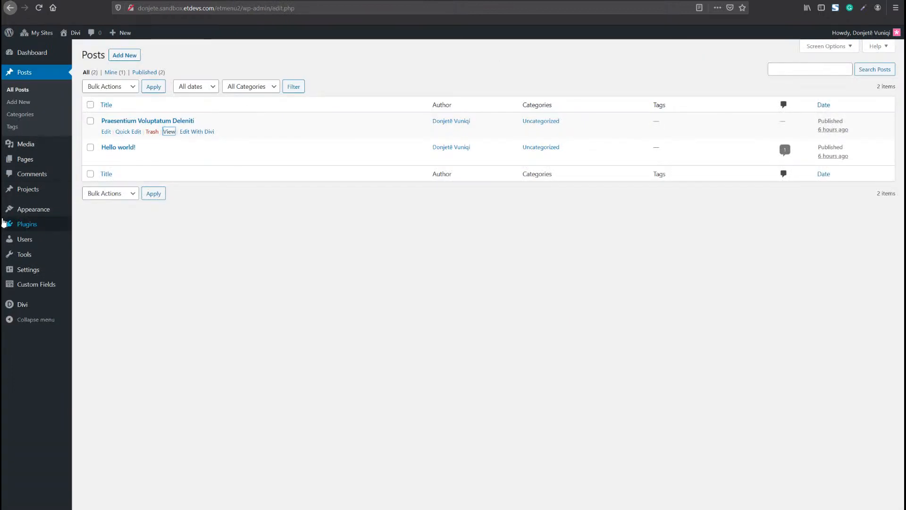
mouse_move(34, 208)
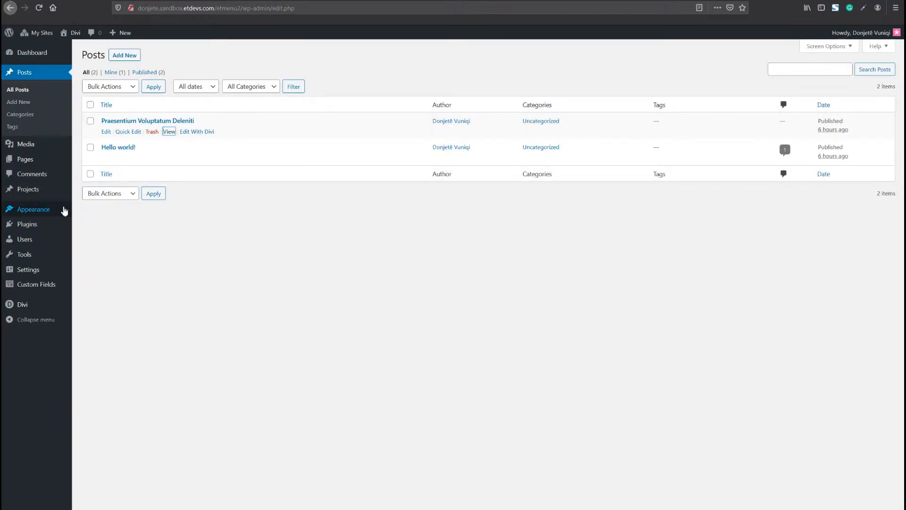
left_click(92, 250)
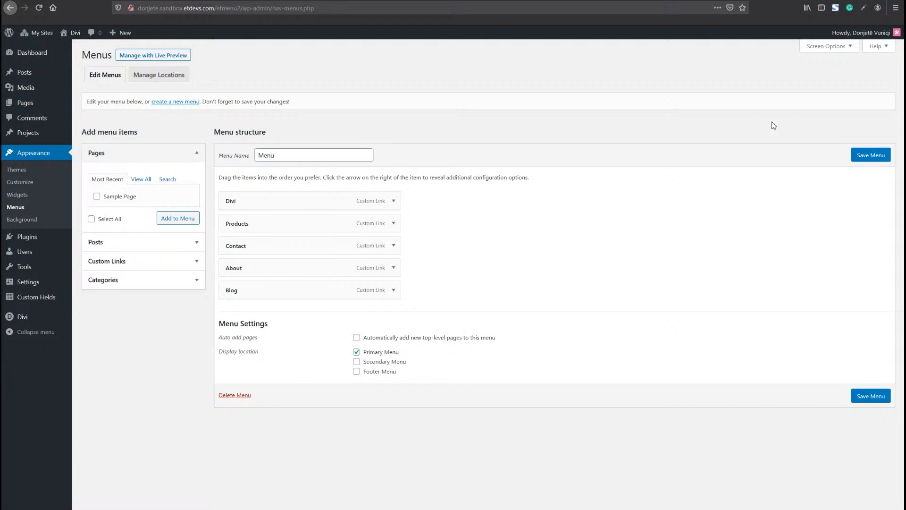
Step: Show the advanced menu property options and give the Divi menu item the CSS classes "first-level first-level-1"
left_click(851, 49)
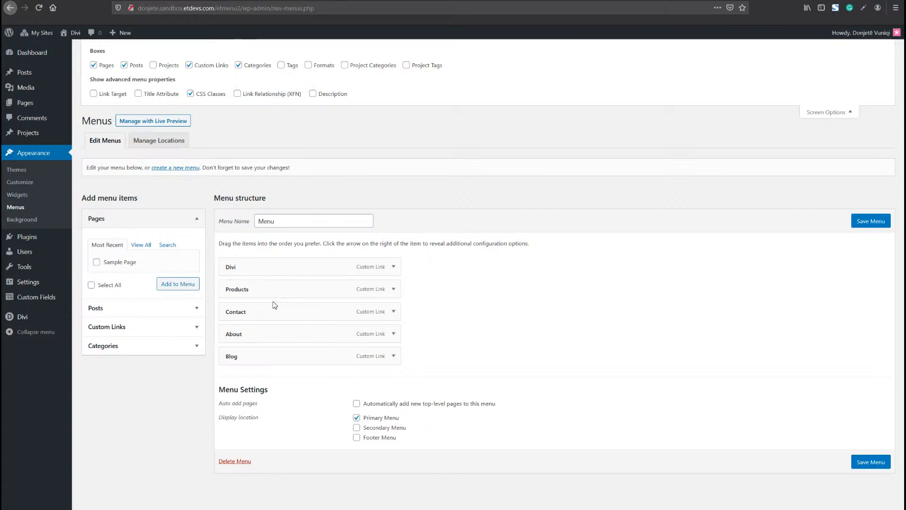
left_click(393, 267)
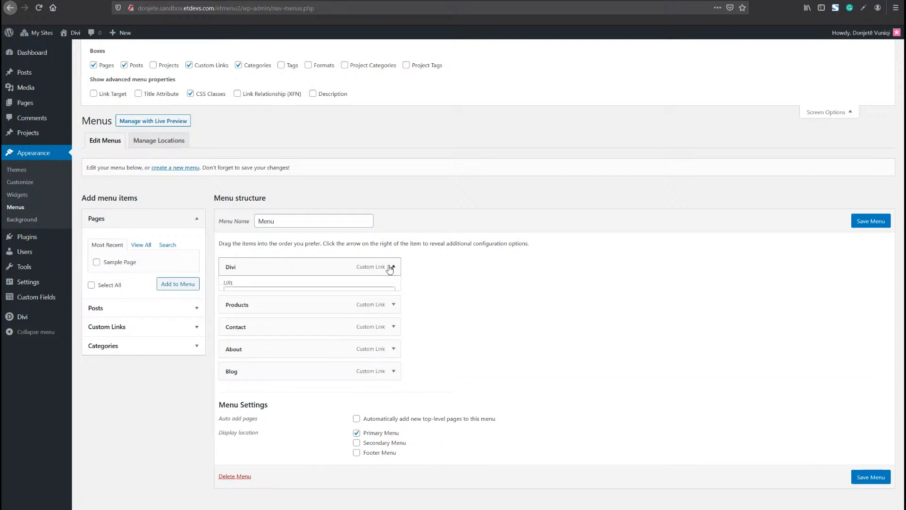
left_click(277, 350)
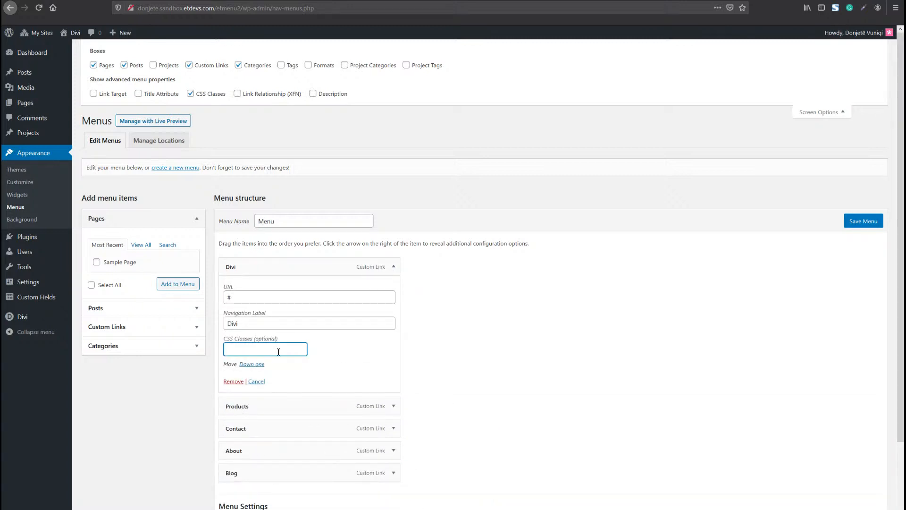
type("first-level")
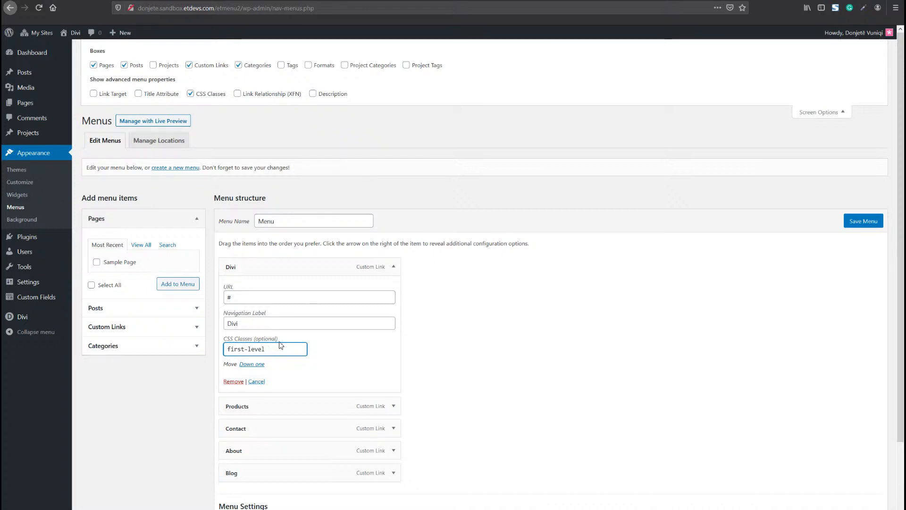
type(" first-leve")
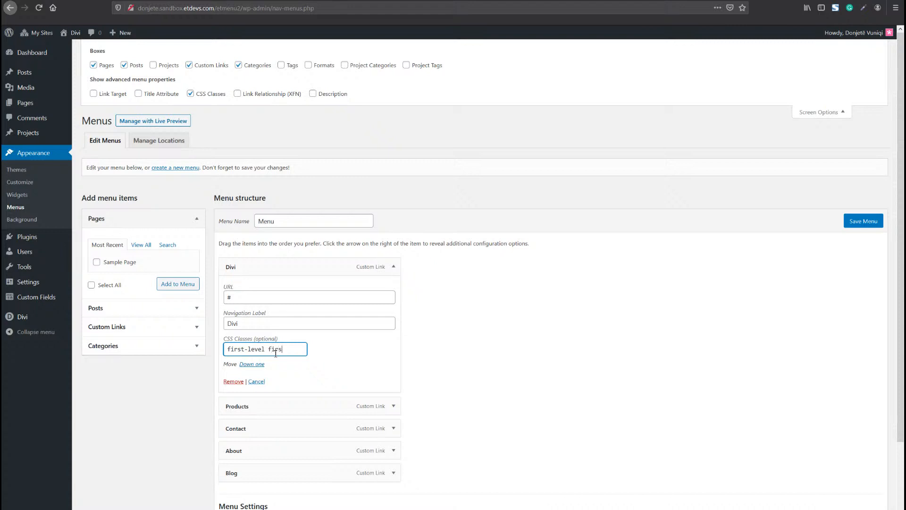
type("l-1")
Step: Copy the Divi item's CSS classes to the Products menu item, changing them to "first-level first-level-2"
key("ctrl+a")
key("ctrl+c")
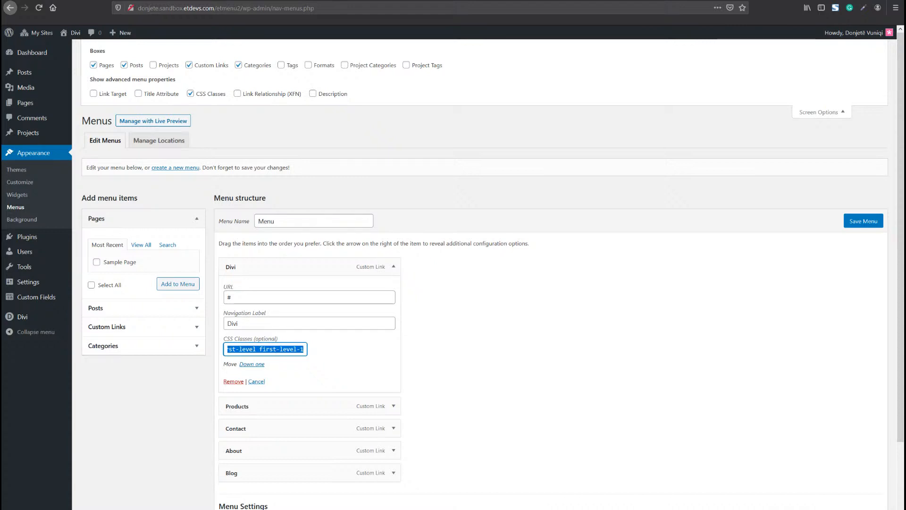
left_click(393, 406)
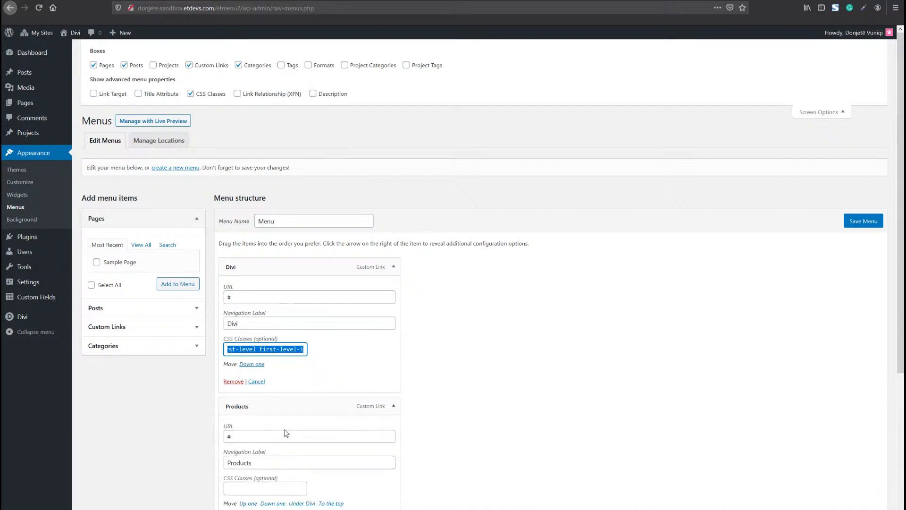
scroll(401, 377, "down", 1)
left_click(296, 455)
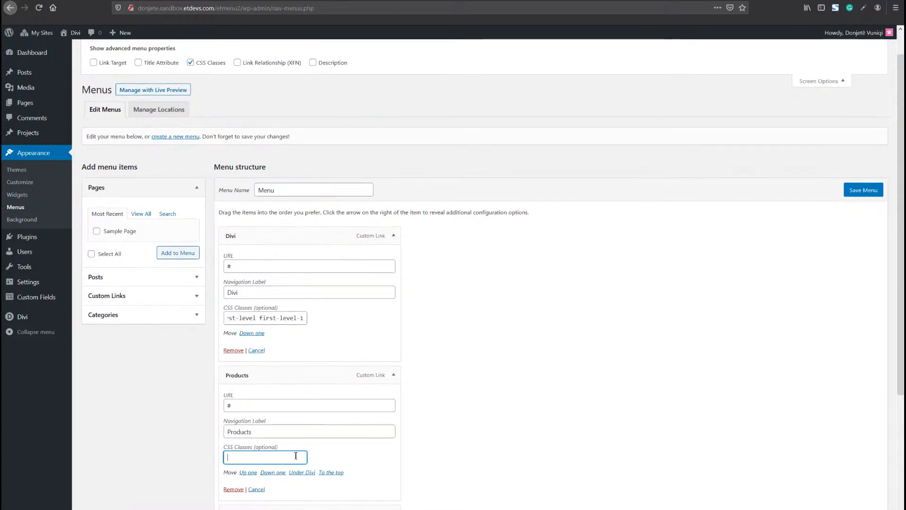
key("ctrl+v")
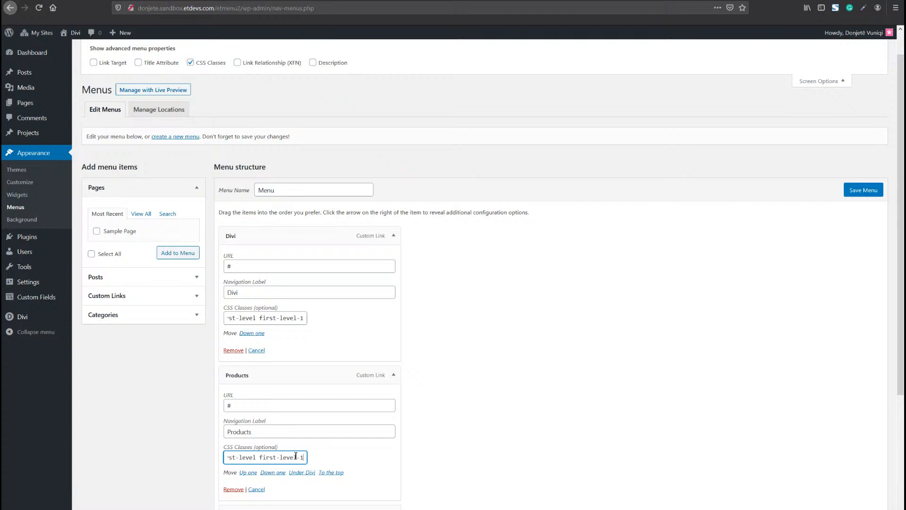
key("BackSpace")
type("2")
Step: Give the Contact menu item the CSS classes "first-level first-level-3" and save the menu
scroll(360, 490, "down", 1)
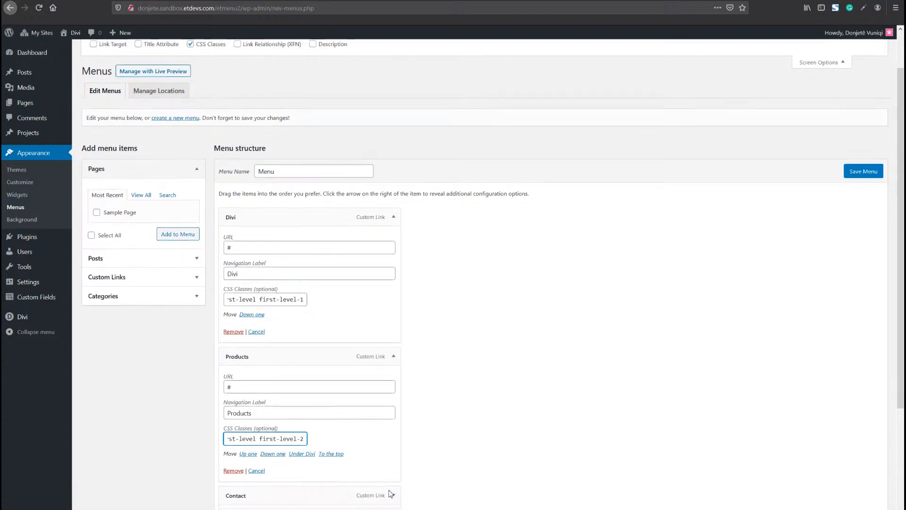
scroll(372, 458, "down", 4)
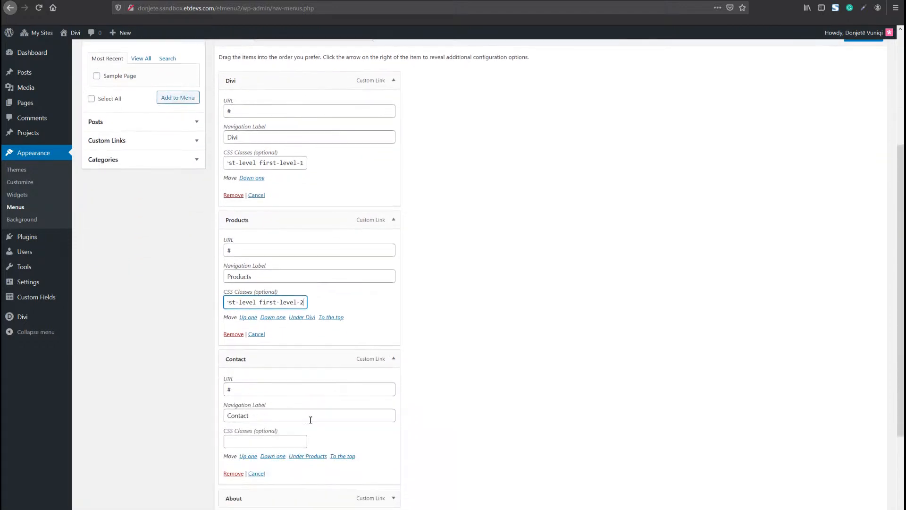
left_click(281, 443)
key("ctrl+v")
key("BackSpace")
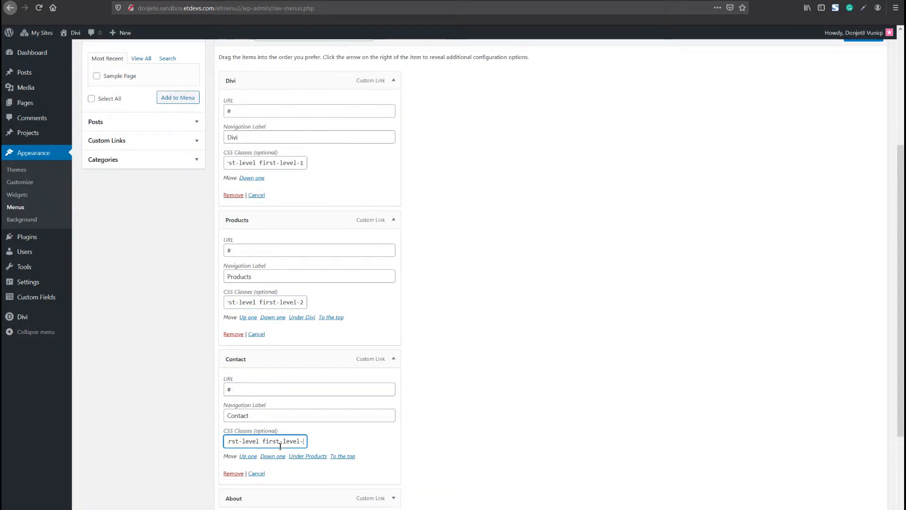
type("3")
left_click(373, 509)
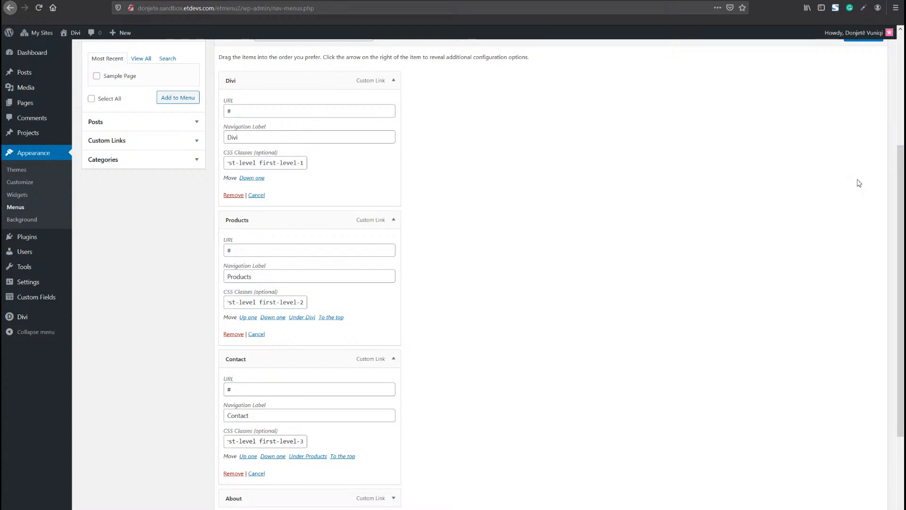
scroll(874, 119, "up", 2)
left_click(865, 131)
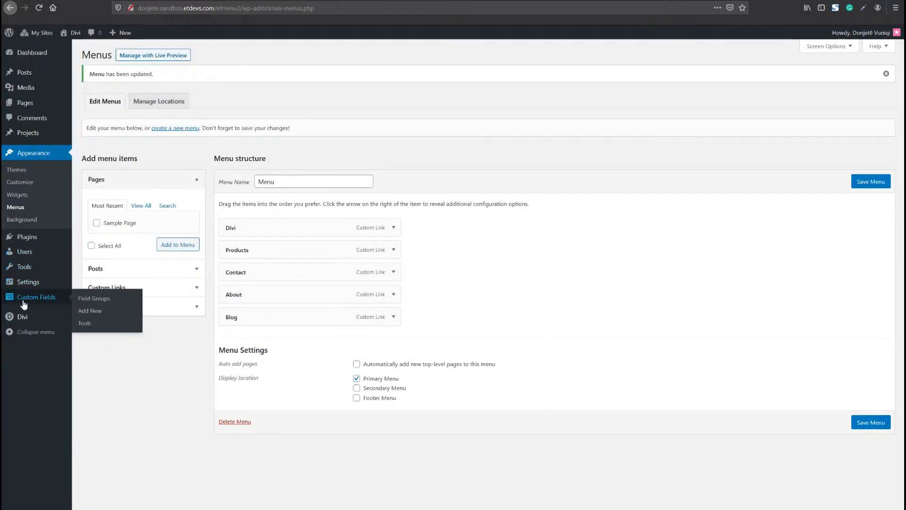
Step: Open the Divi Theme Builder and start building a global header from scratch in the Default Website Template
mouse_move(25, 320)
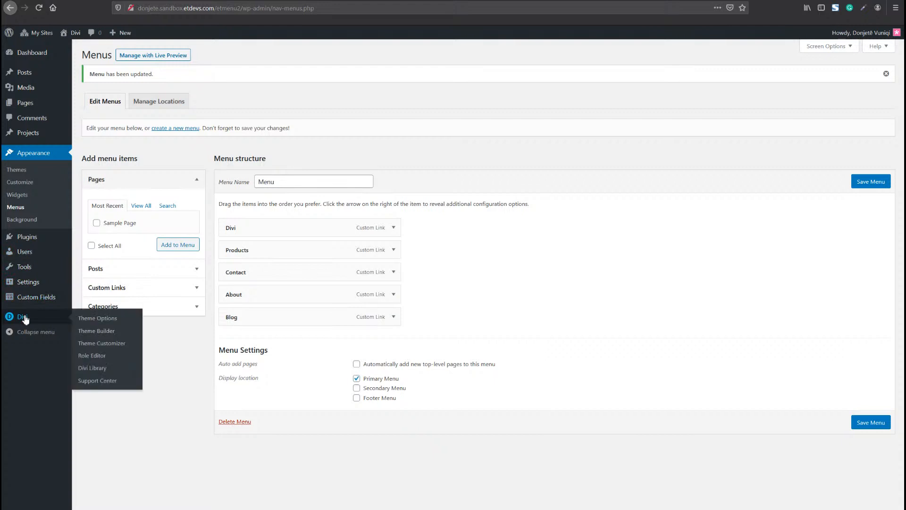
left_click(102, 331)
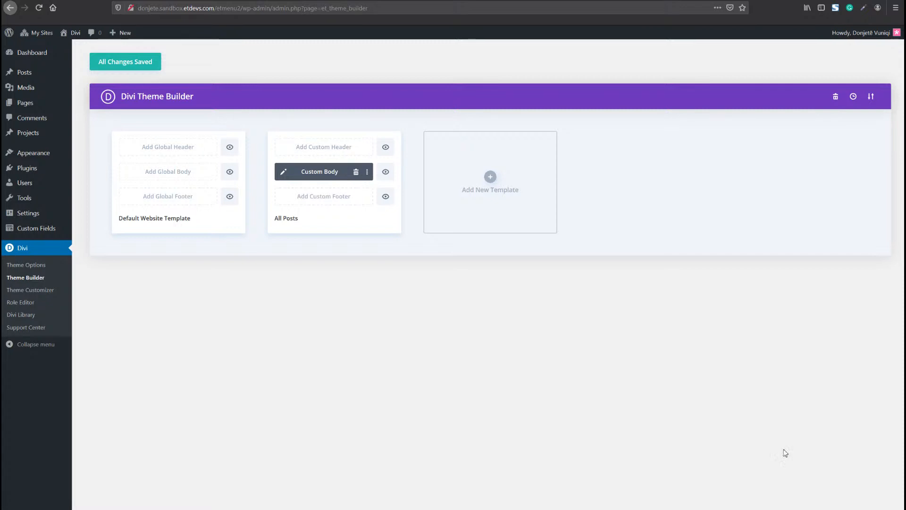
left_click(155, 152)
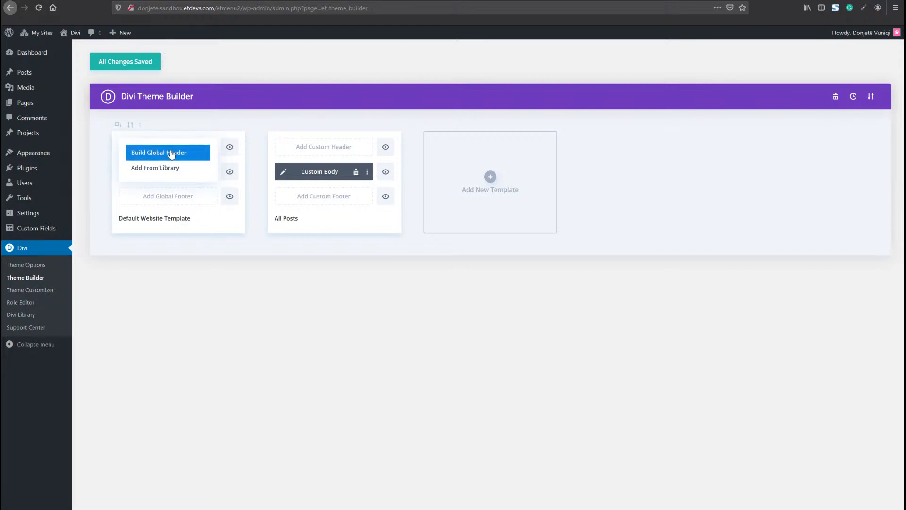
left_click(165, 158)
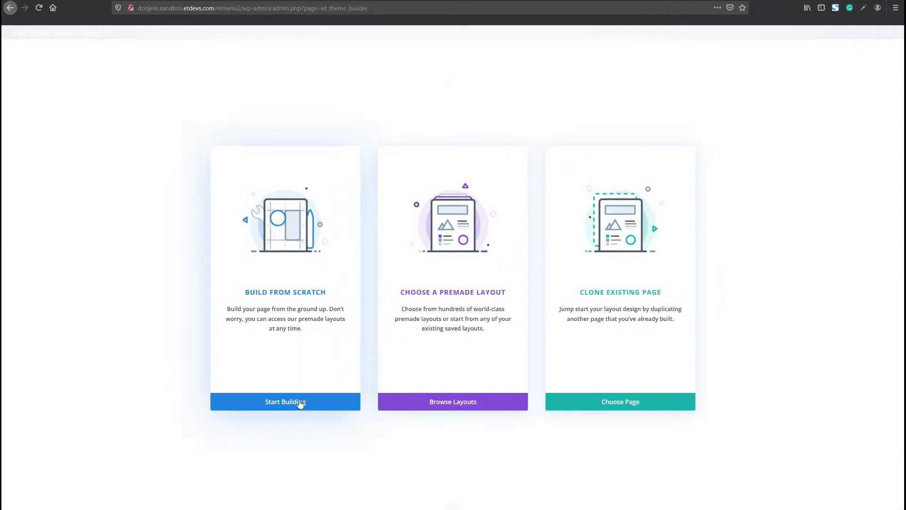
left_click(300, 403)
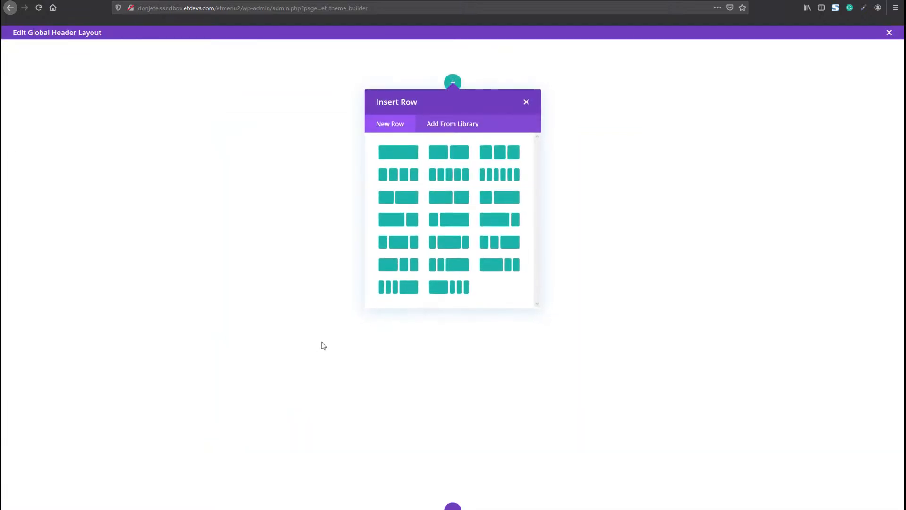
Step: Dismiss the row chooser and set the header section's background color to white
left_click(229, 234)
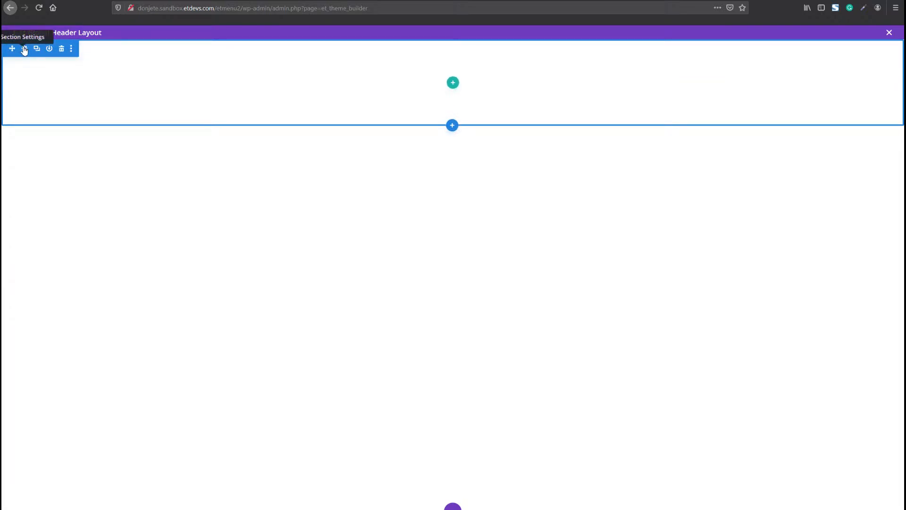
left_click(24, 49)
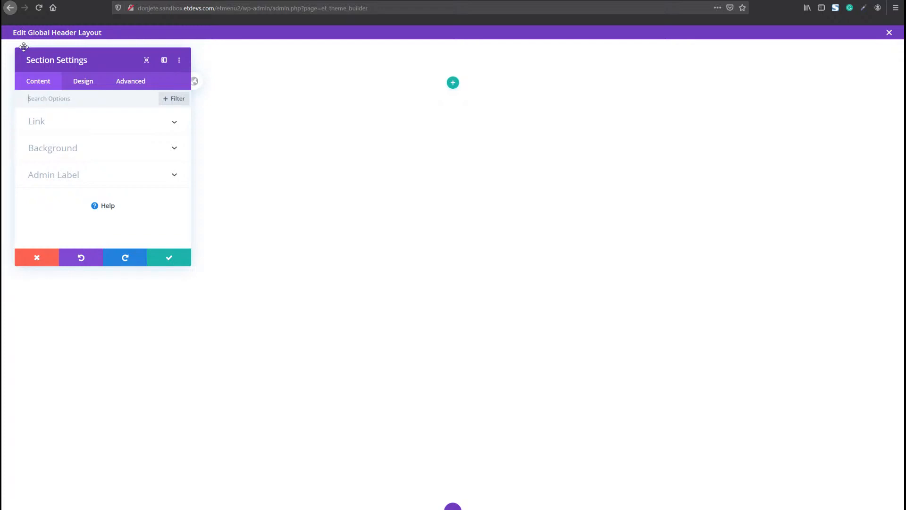
left_click(87, 145)
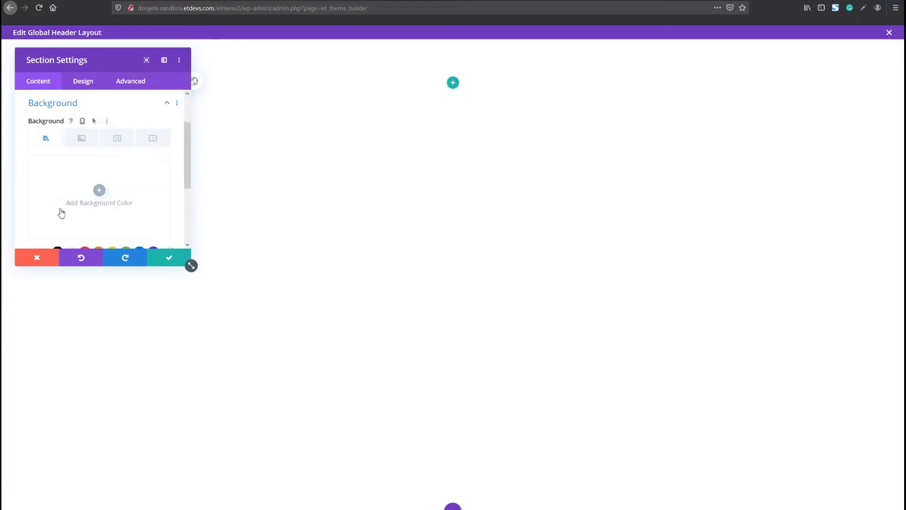
scroll(61, 213, "down", 1)
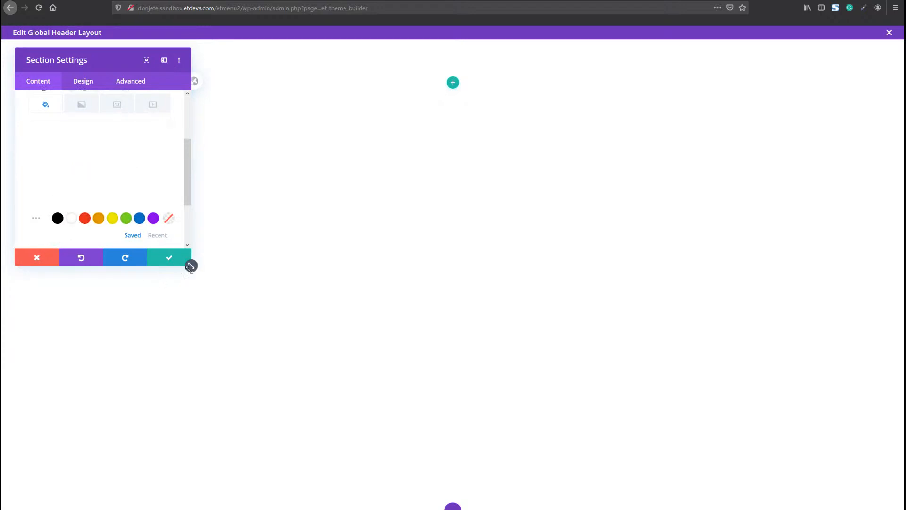
left_click_drag(190, 266, 229, 359)
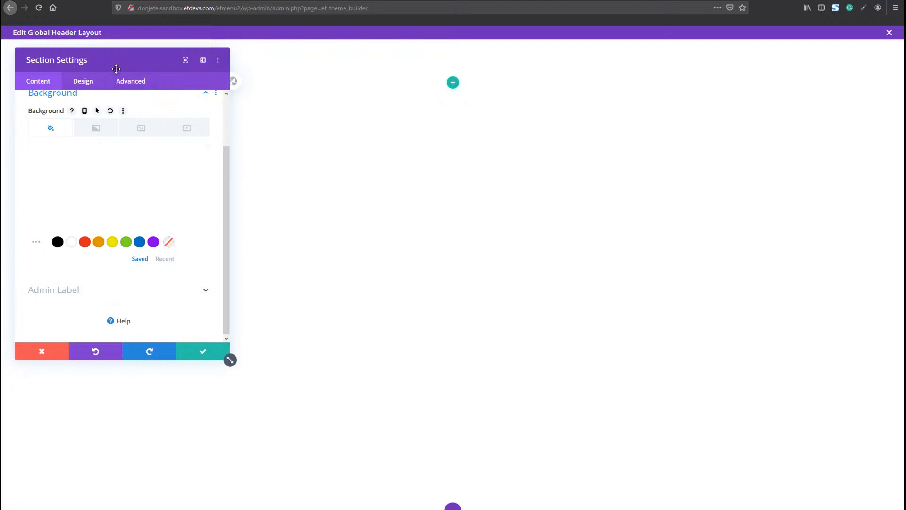
Step: Set the section's top and bottom padding to 0px, with both values linked
left_click(82, 81)
left_click(83, 200)
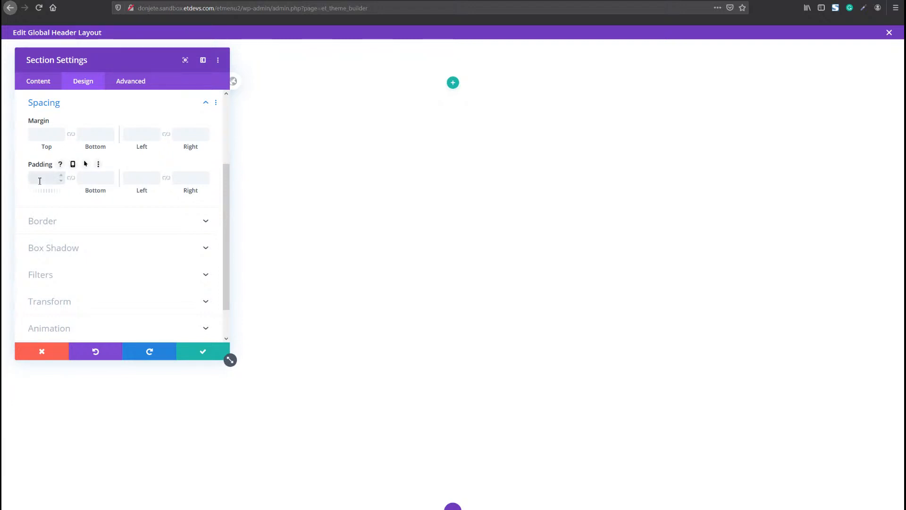
type("0px")
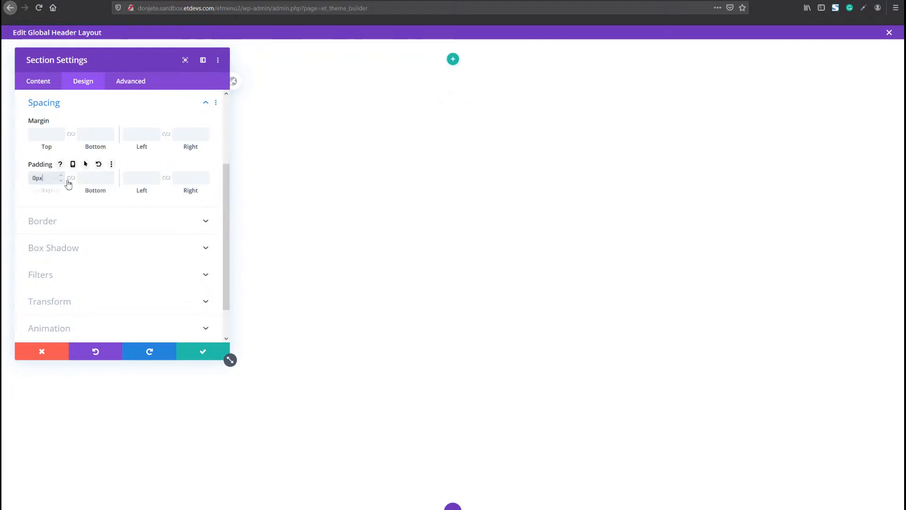
left_click(71, 181)
Step: Apply the first box shadow preset to the section and check the header on the finished example page
left_click(110, 253)
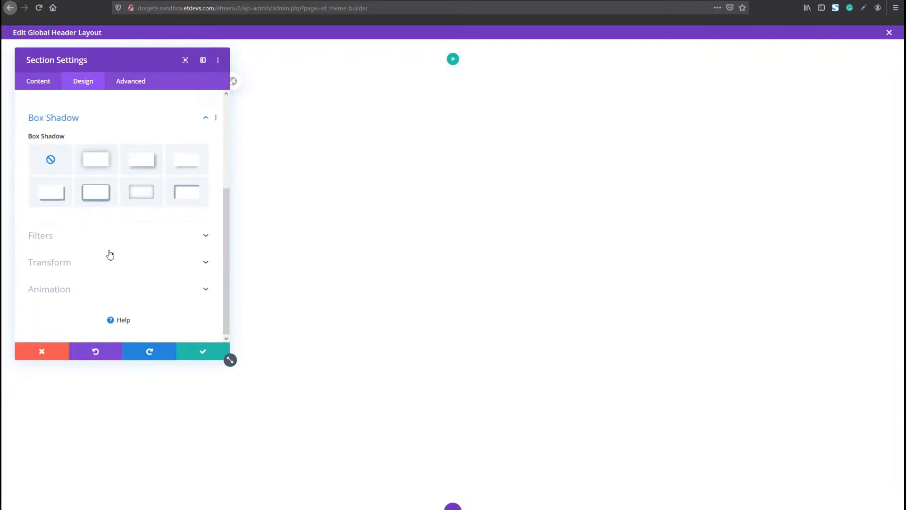
left_click(101, 165)
left_click_drag(105, 82, 517, 175)
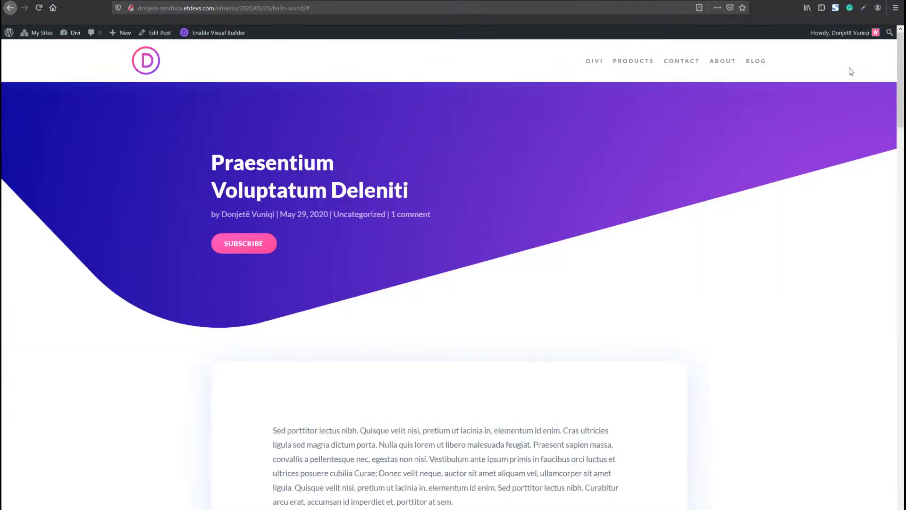
scroll(411, 190, "down", 1)
scroll(457, 217, "up", 1)
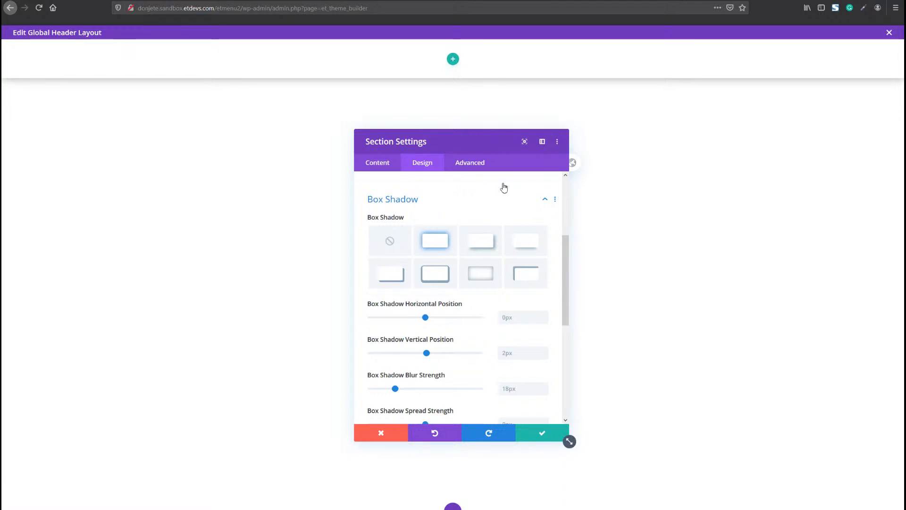
Step: Set the section's box shadow blur strength to 50px and its color to rgba(0,0,0,0.09), and save the section settings
scroll(497, 291, "down", 3)
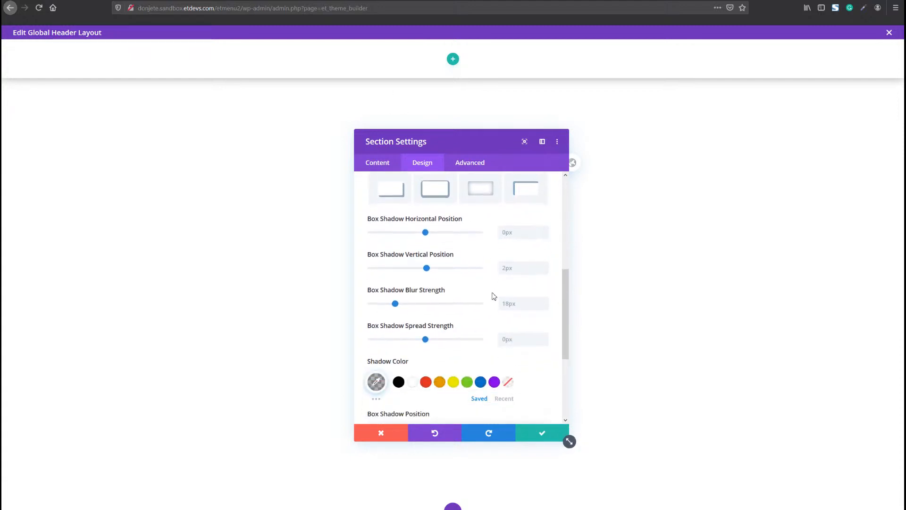
type("50")
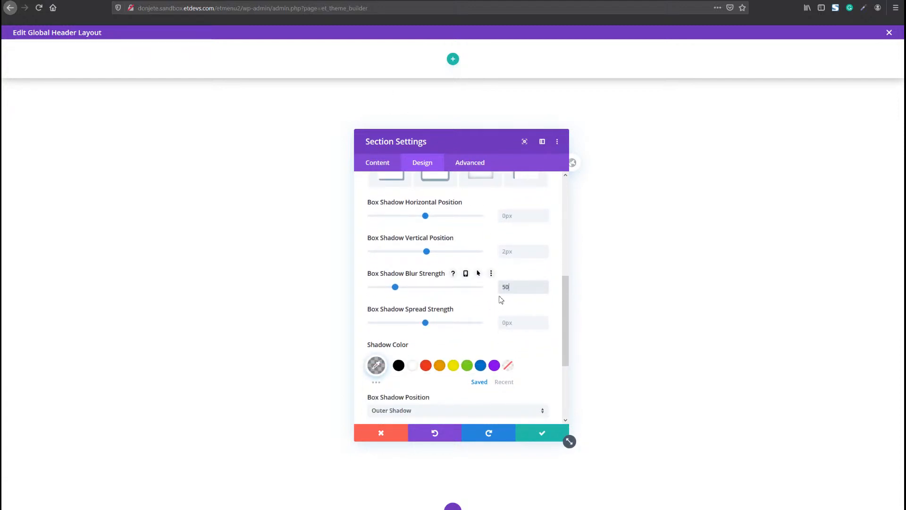
left_click(377, 365)
scroll(433, 378, "down", 2)
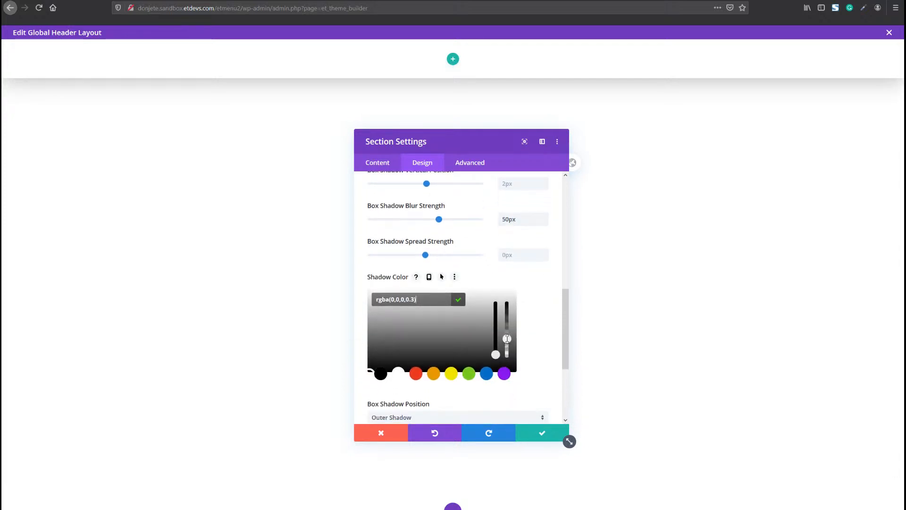
left_click_drag(507, 339, 506, 354)
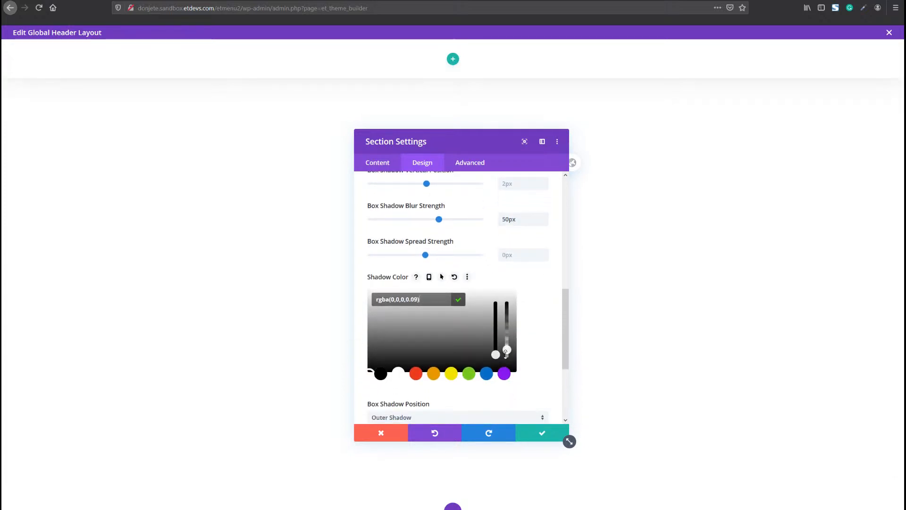
left_click(540, 338)
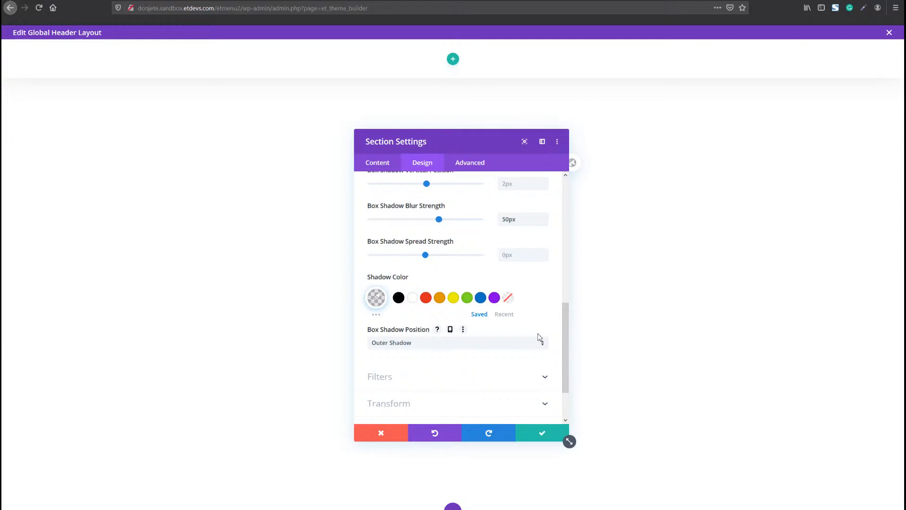
left_click(536, 432)
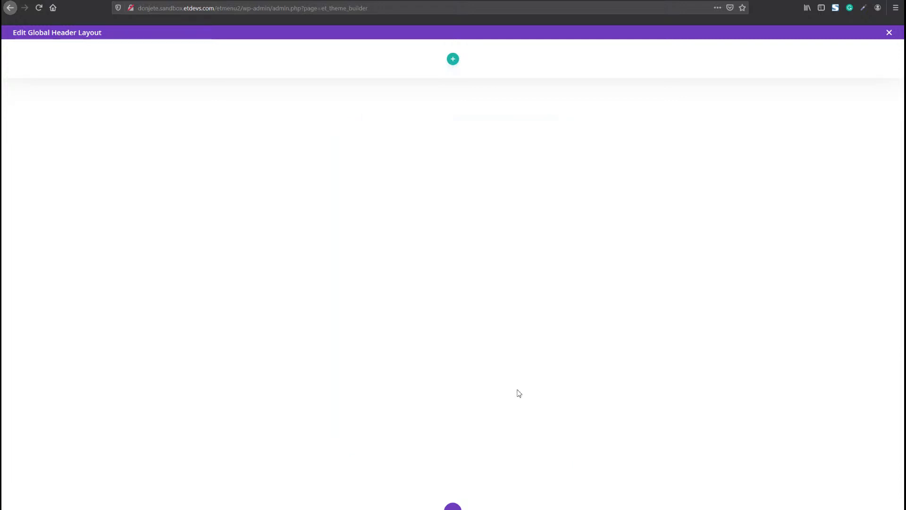
Step: Insert a single-column row into the header section, without adding a module
left_click(452, 58)
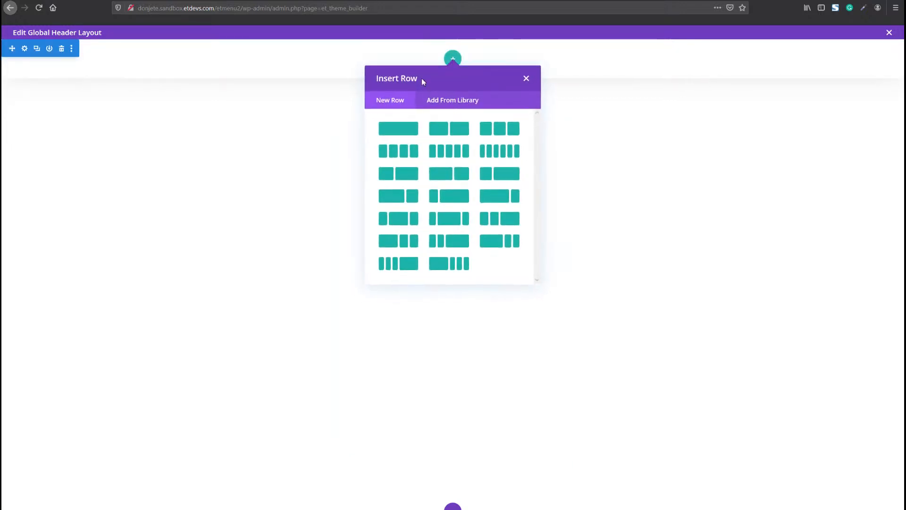
left_click(392, 129)
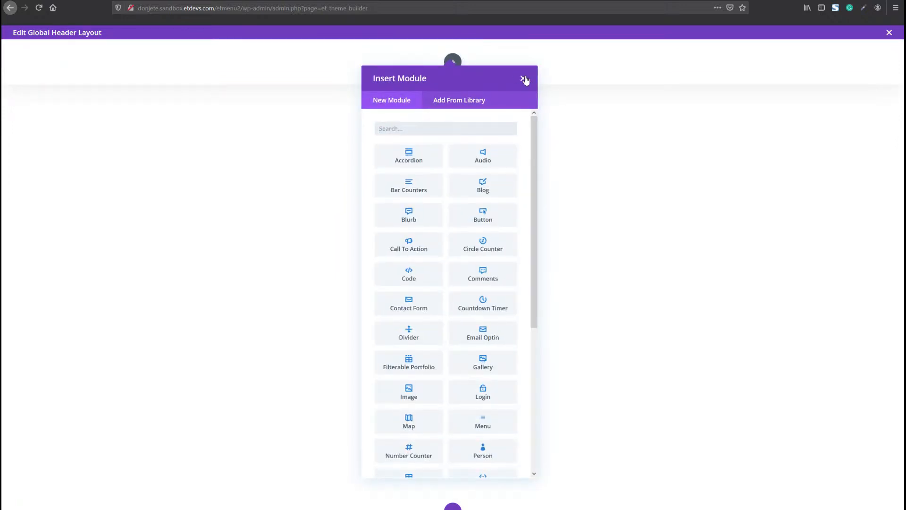
left_click(523, 79)
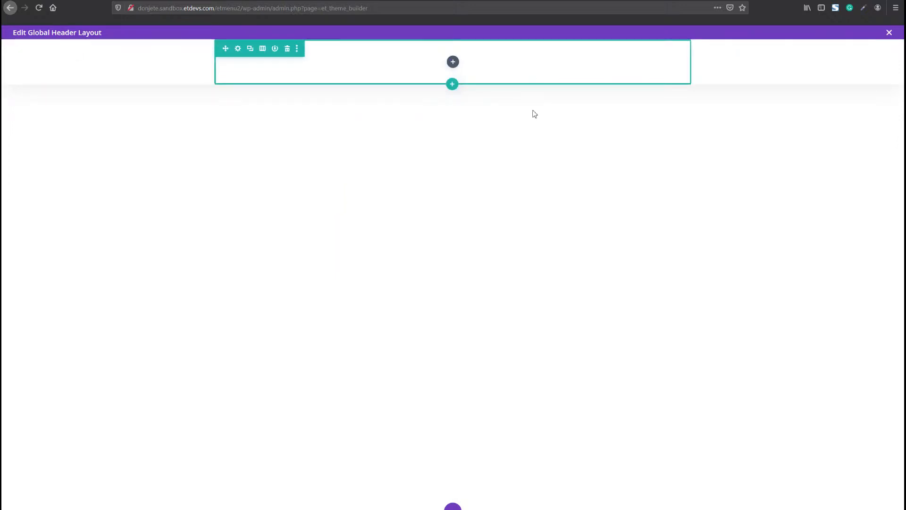
Step: Enable a custom gutter width of 1 for the row and set its max width to 1440px
left_click(238, 49)
left_click(426, 166)
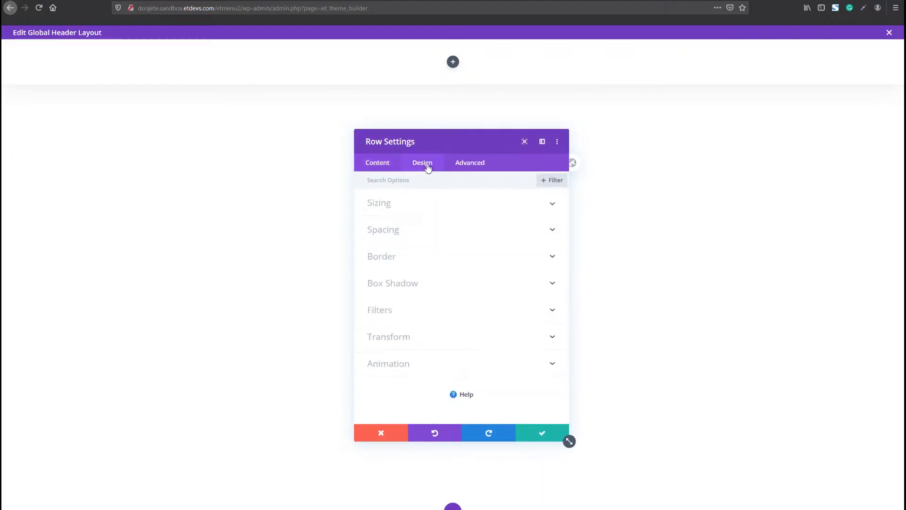
left_click(392, 210)
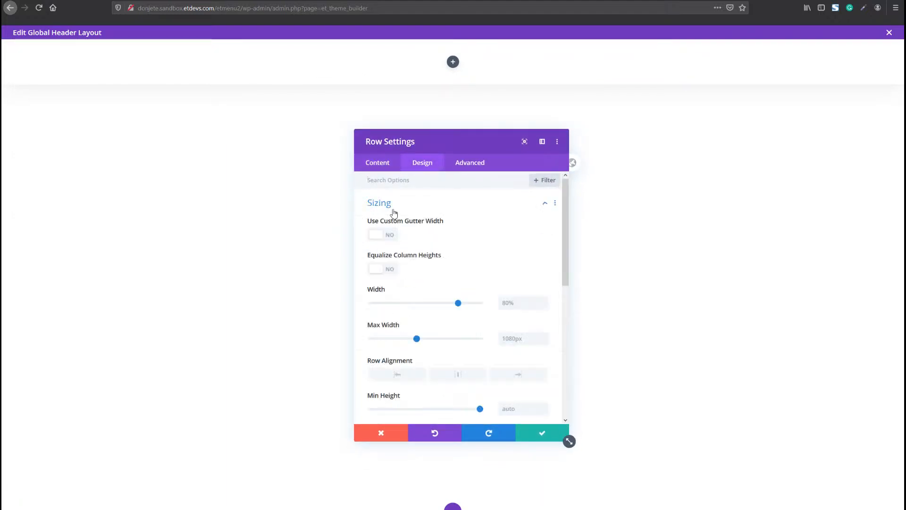
left_click(386, 237)
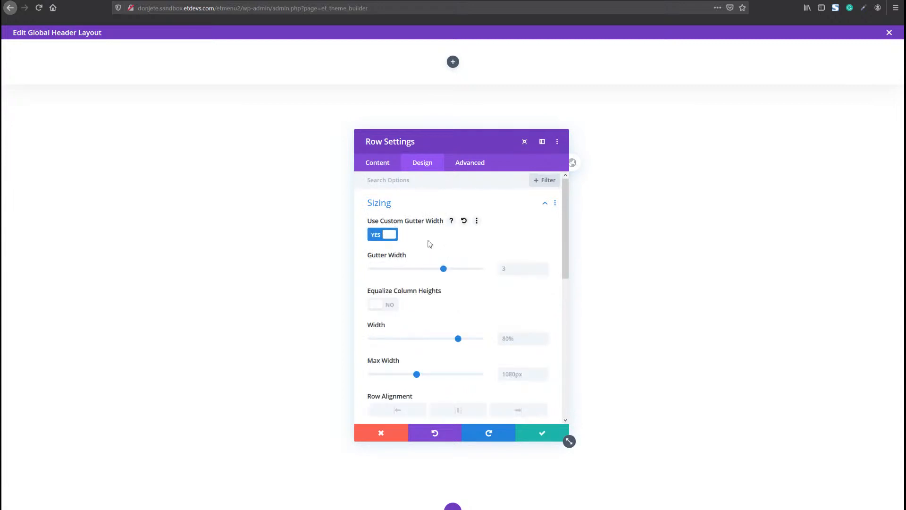
left_click(545, 272)
left_click(546, 273)
scroll(545, 293, "down", 1)
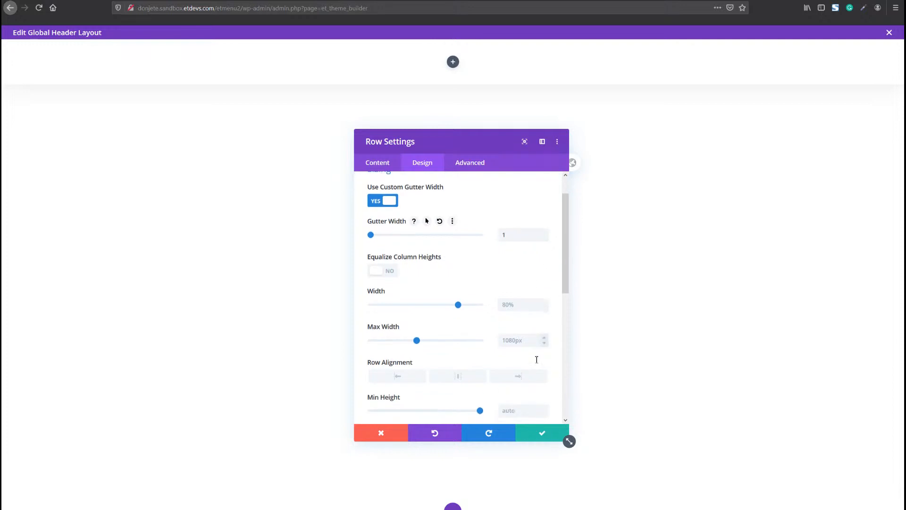
left_click(522, 343)
type("144")
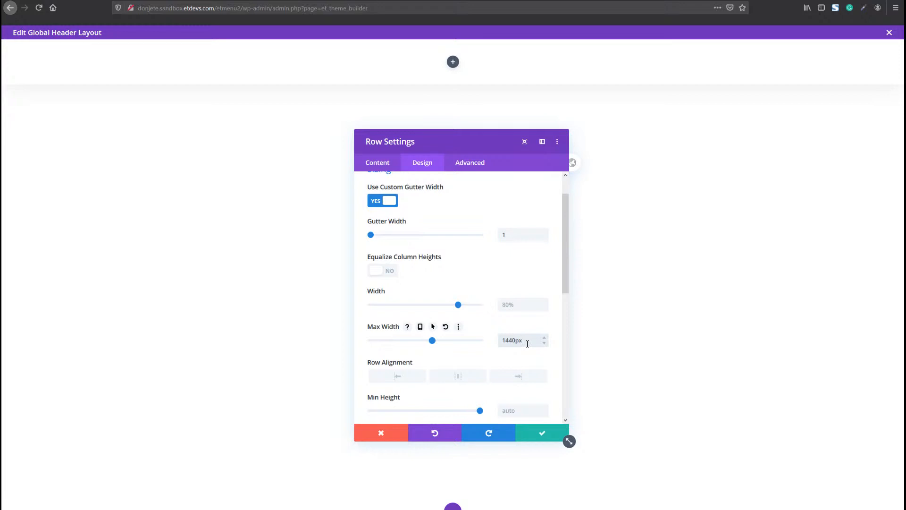
Step: Set the row's top and bottom padding to 10px and save the row settings
scroll(472, 345, "down", 5)
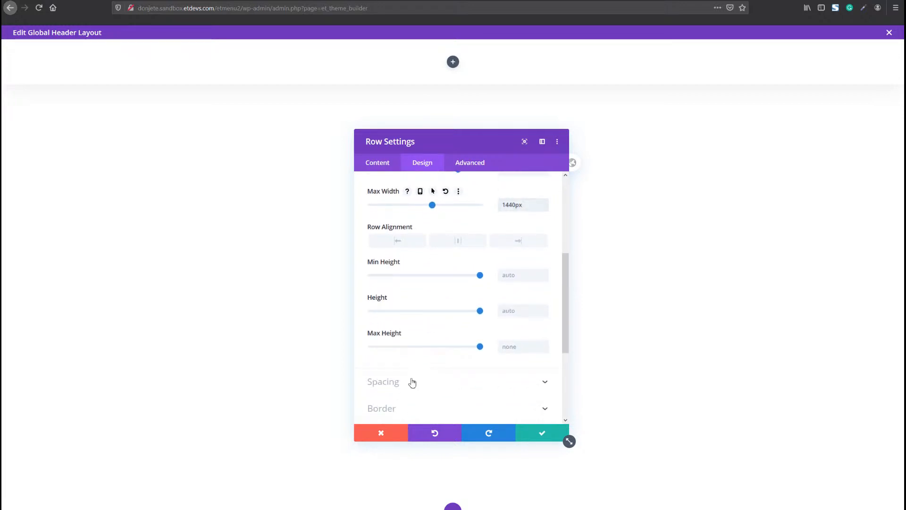
left_click(411, 381)
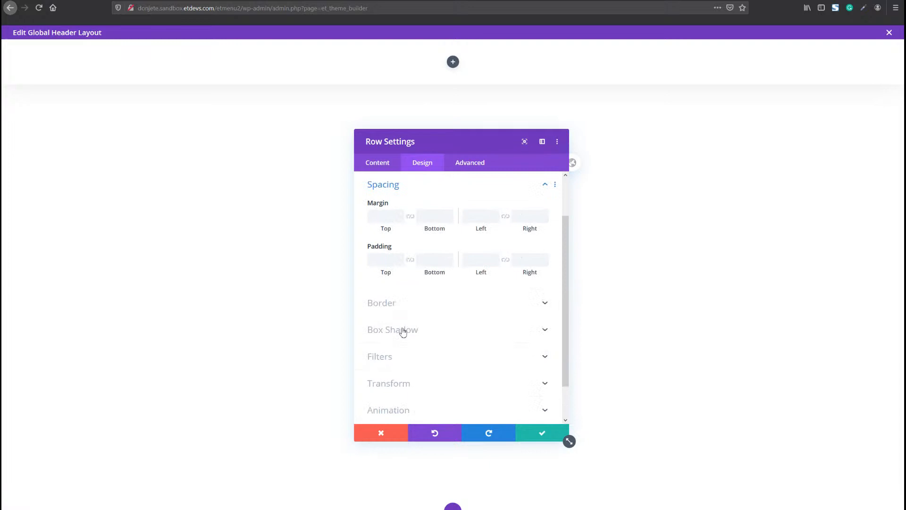
left_click(390, 265)
type("10p")
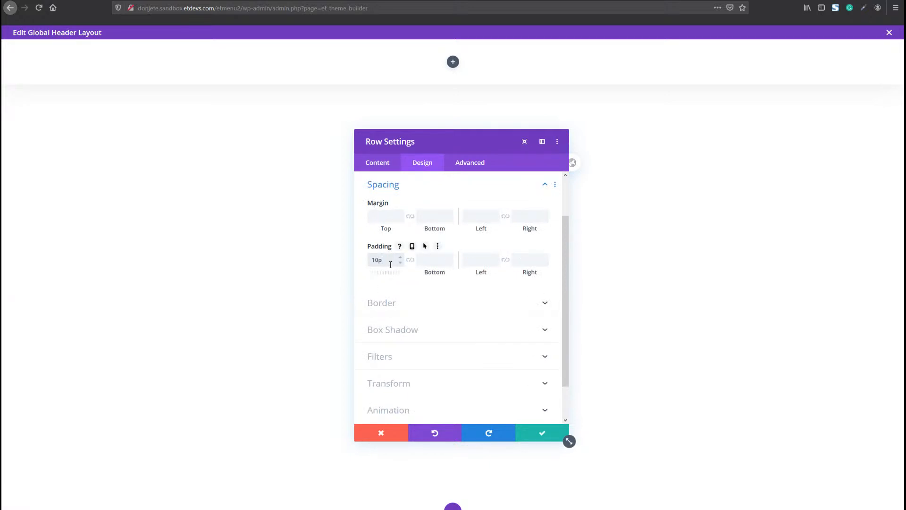
type("x")
left_click(411, 260)
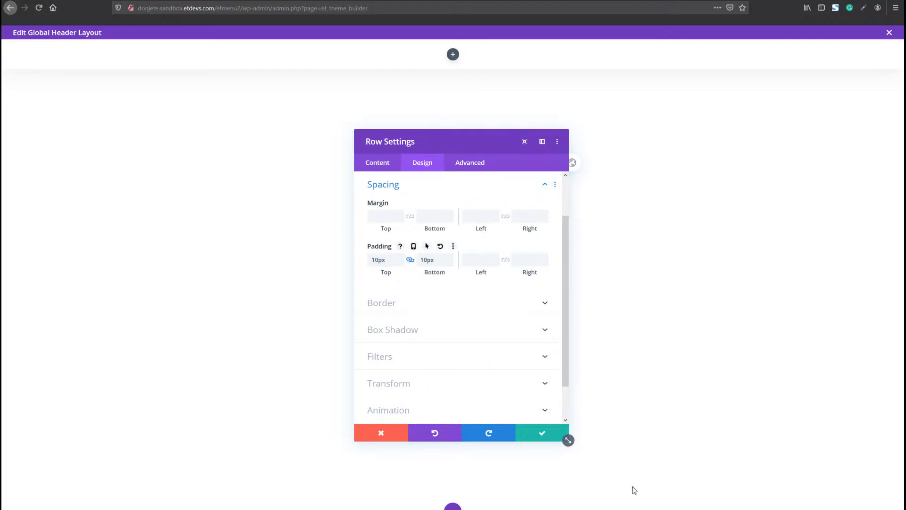
left_click(541, 436)
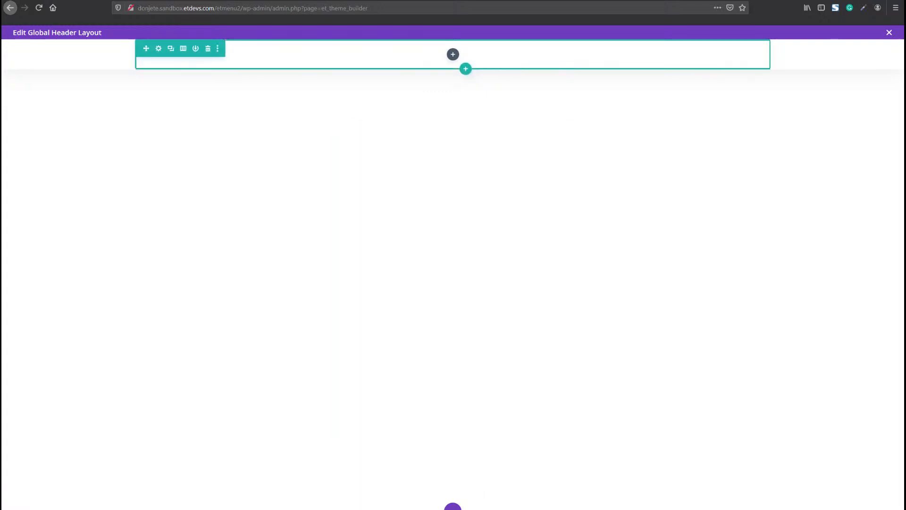
Step: Search for and insert a Menu module in the row
left_click(453, 54)
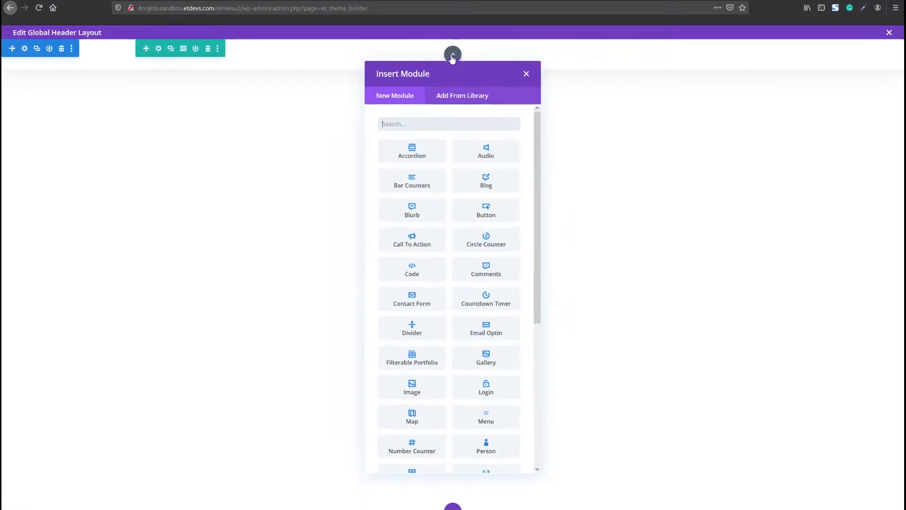
type("men")
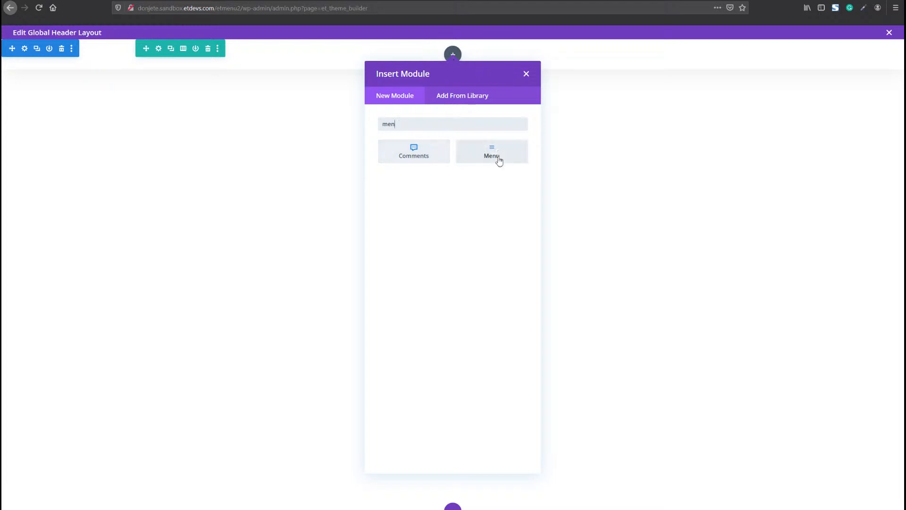
left_click(495, 156)
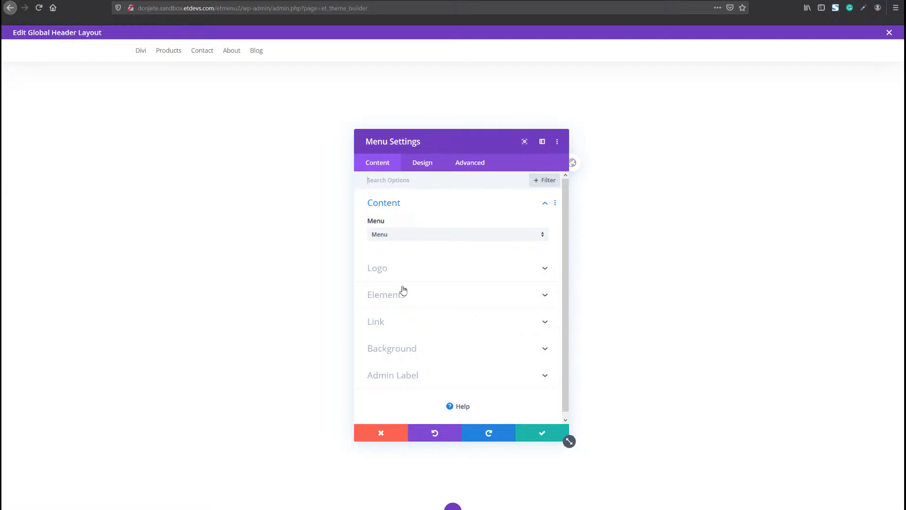
Step: Set the menu module's logo to the circular D image from the media library
left_click(404, 276)
left_click(405, 259)
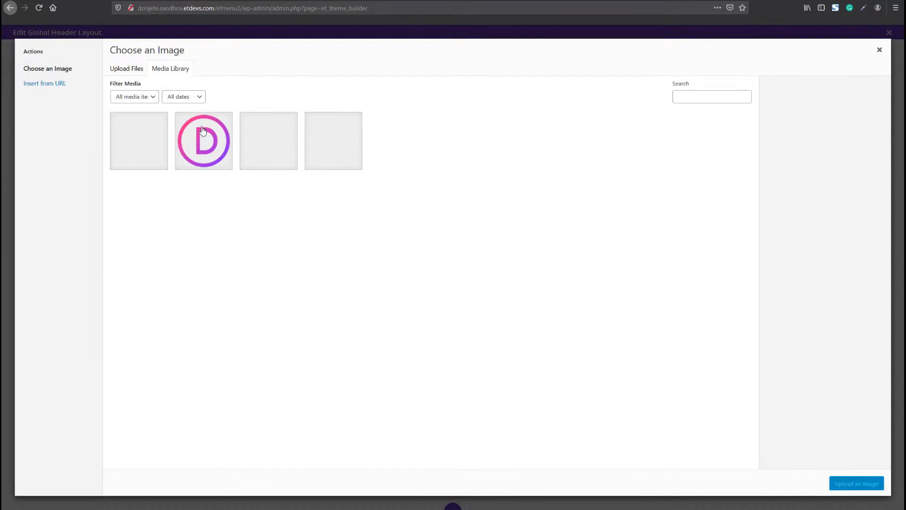
left_click(204, 141)
left_click(868, 486)
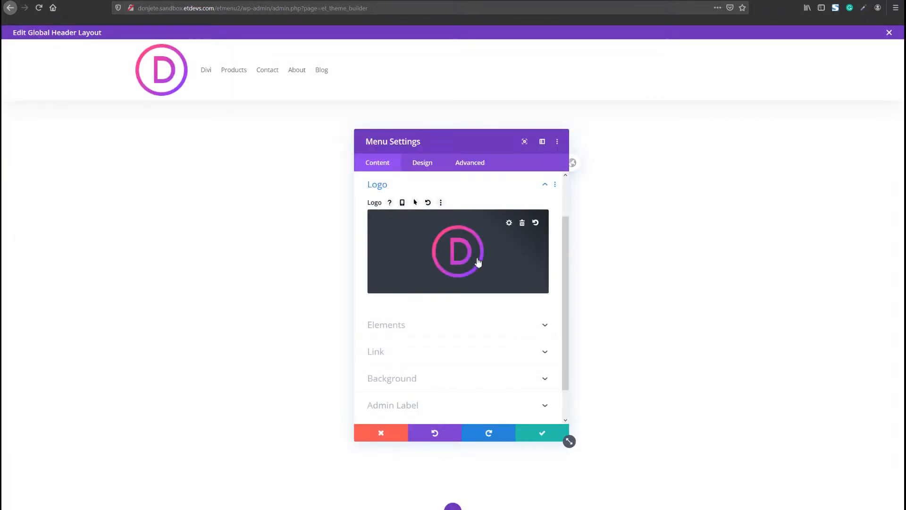
Step: Set the menu text font to Lato with a Bold weight
left_click(432, 168)
left_click(423, 234)
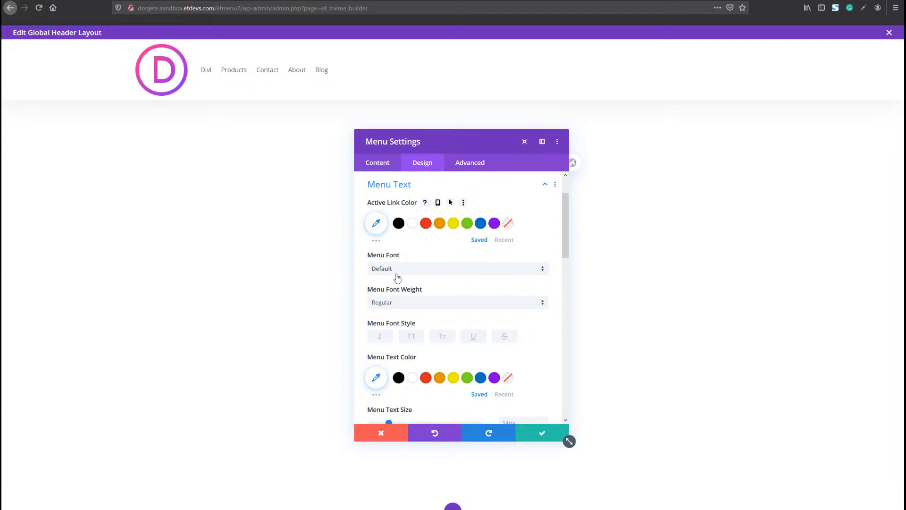
left_click(397, 274)
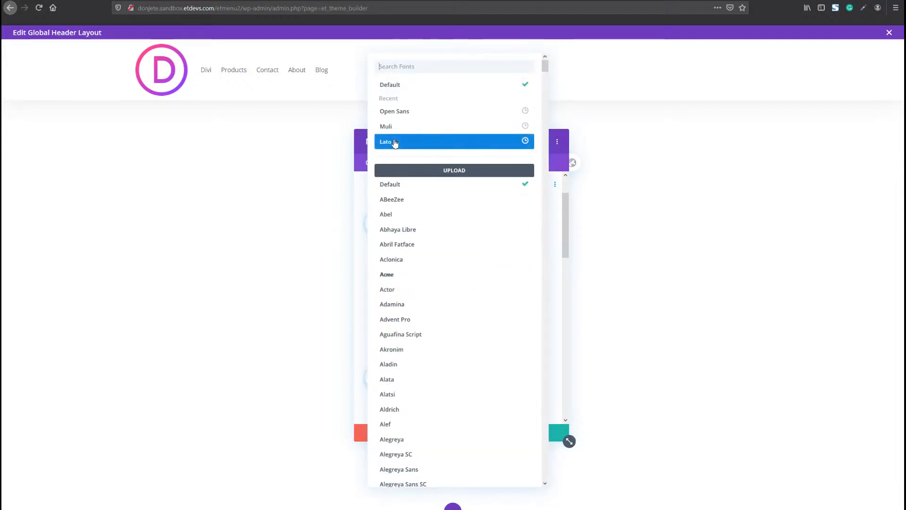
left_click(393, 142)
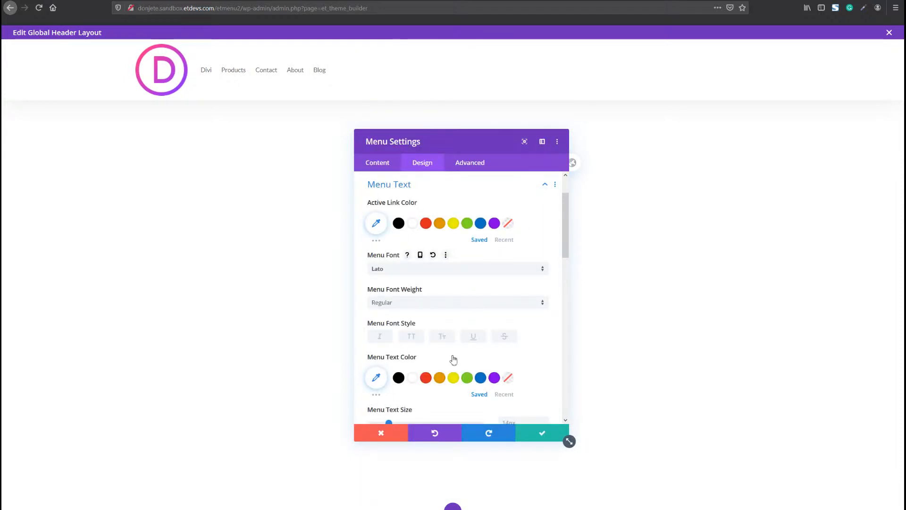
left_click(442, 307)
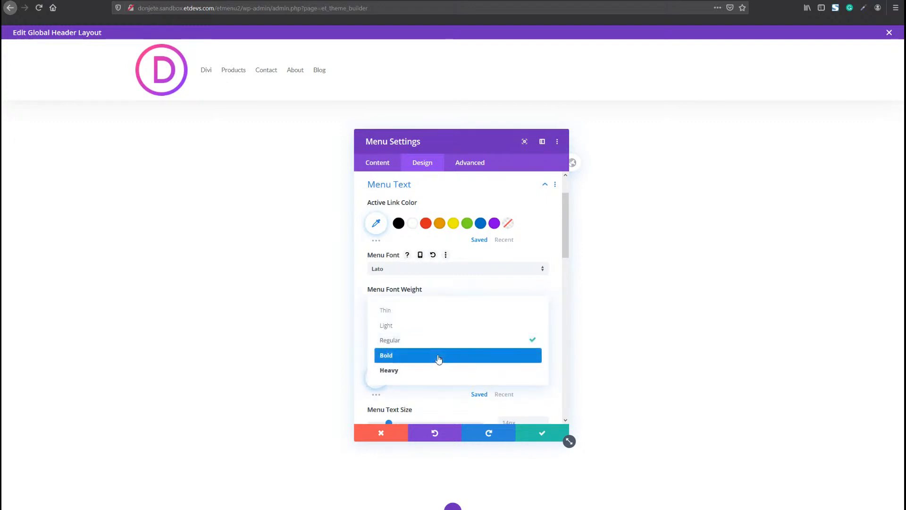
left_click(439, 354)
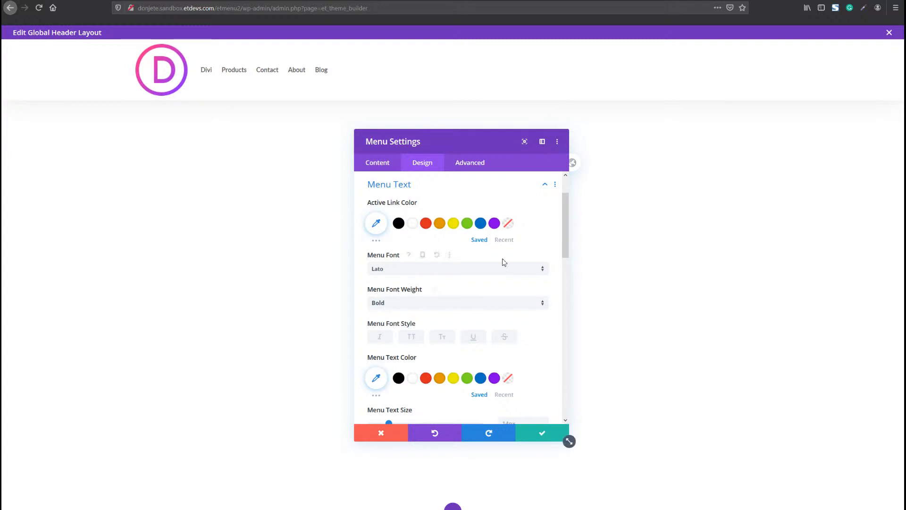
Step: Set the menu text color to the grey #9e9e9e
scroll(505, 262, "down", 3)
left_click(376, 310)
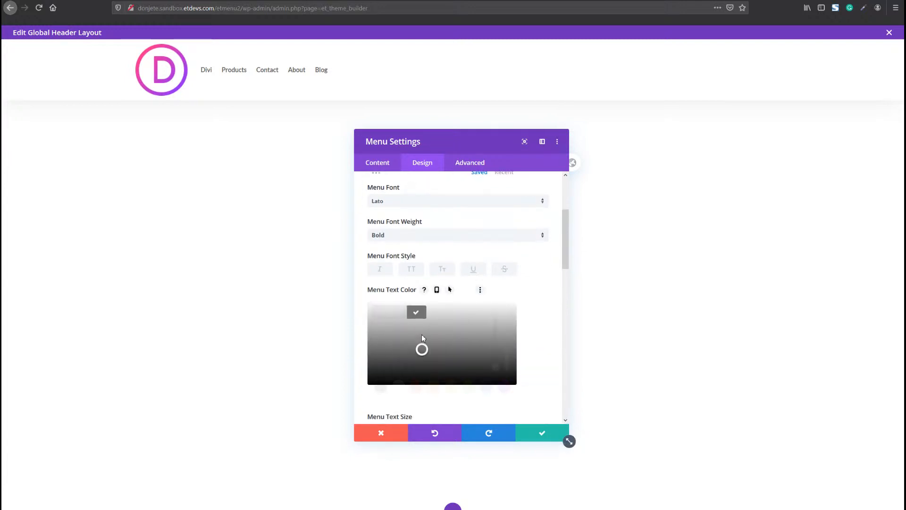
mouse_move(423, 338)
left_mouse_down()
mouse_move(420, 306)
mouse_move(427, 330)
mouse_move(414, 335)
left_mouse_up()
scroll(532, 326, "down", 2)
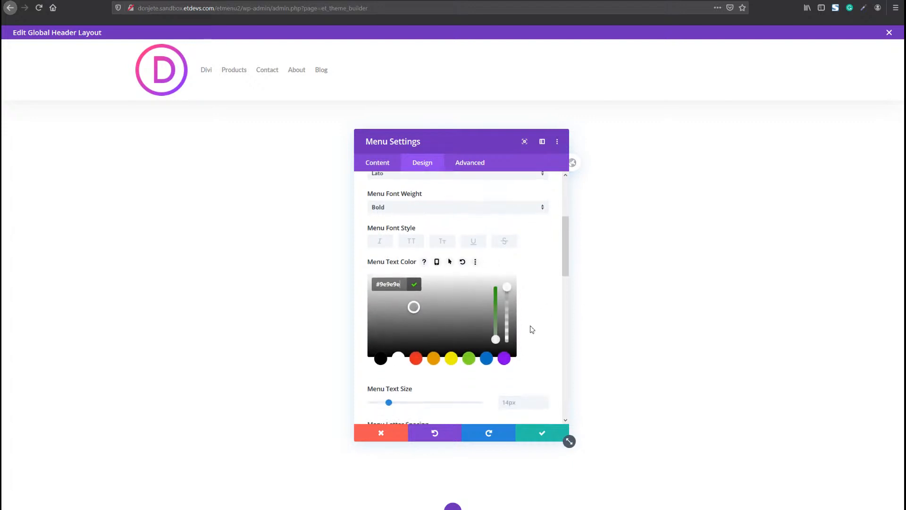
Step: Style the menu text in uppercase at 13px with 3px letter spacing
scroll(532, 329, "down", 2)
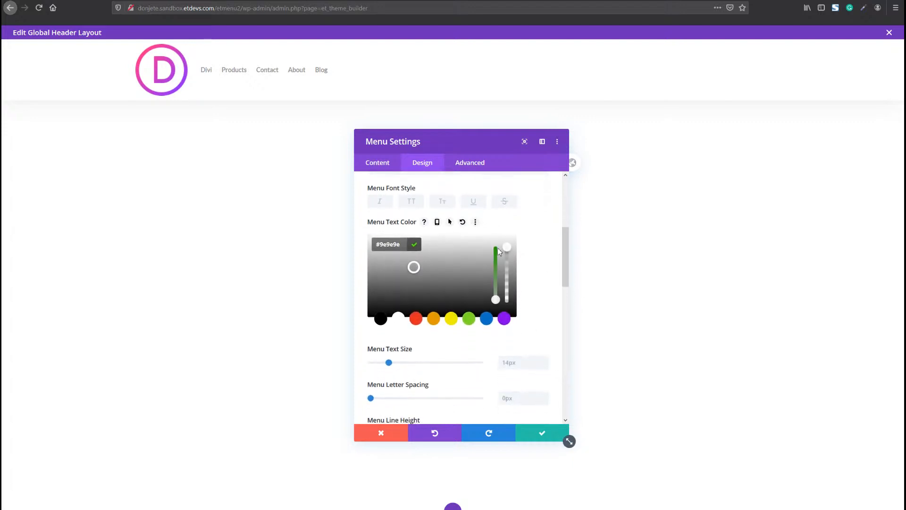
left_click(416, 207)
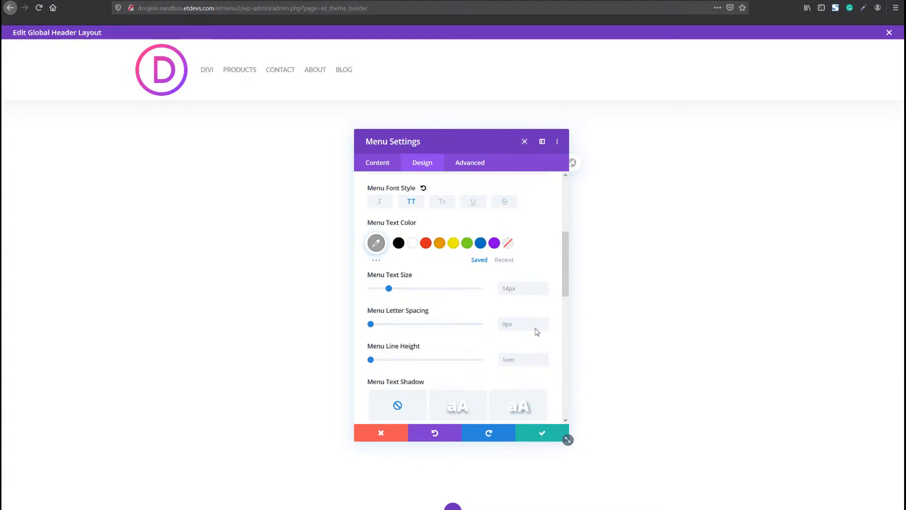
left_click(545, 292)
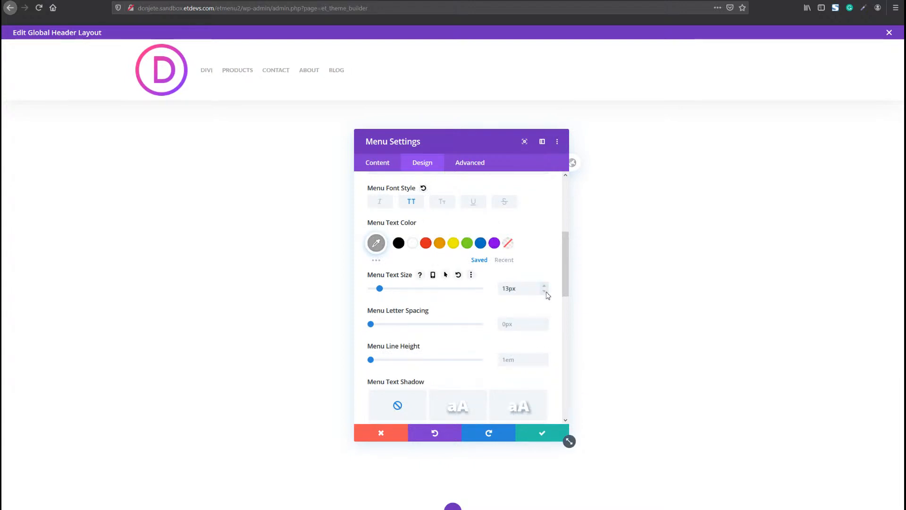
double_click(545, 323)
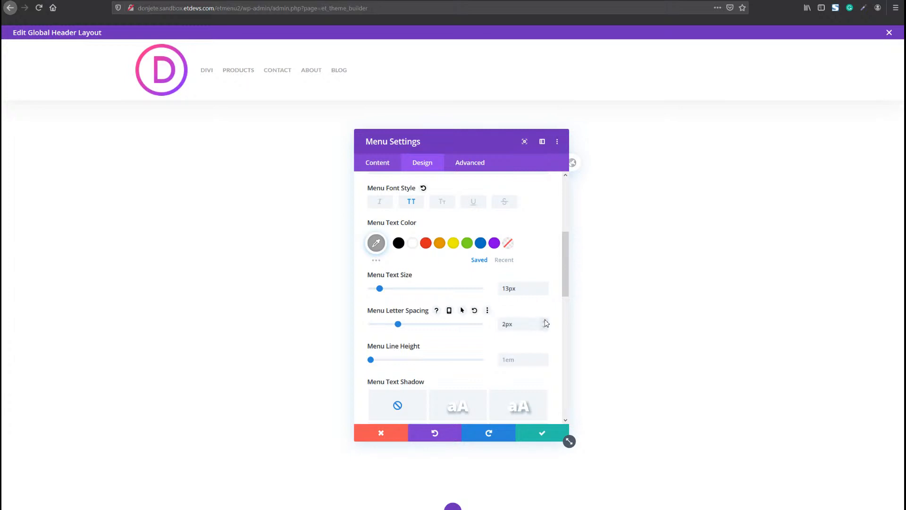
left_click(545, 322)
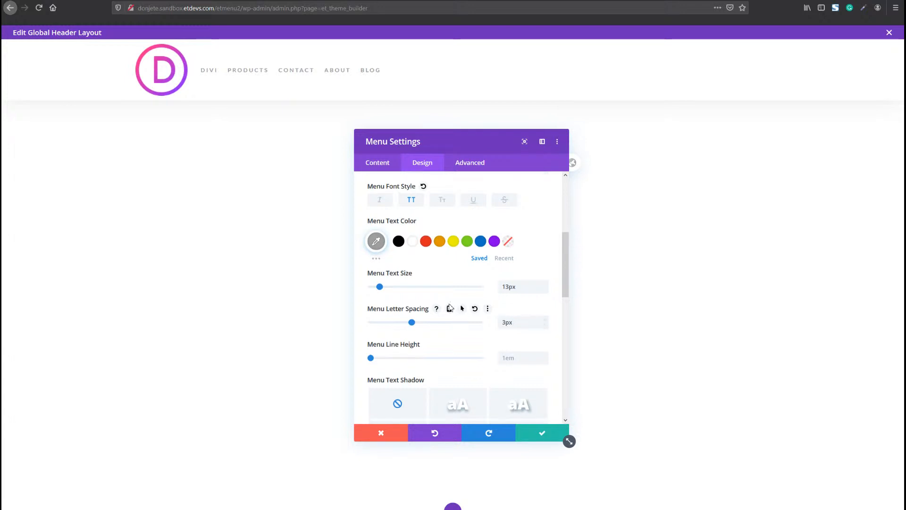
Step: Align the menu text to the right and set its color to the darker grey #727272
scroll(474, 323, "down", 2)
left_click(476, 383)
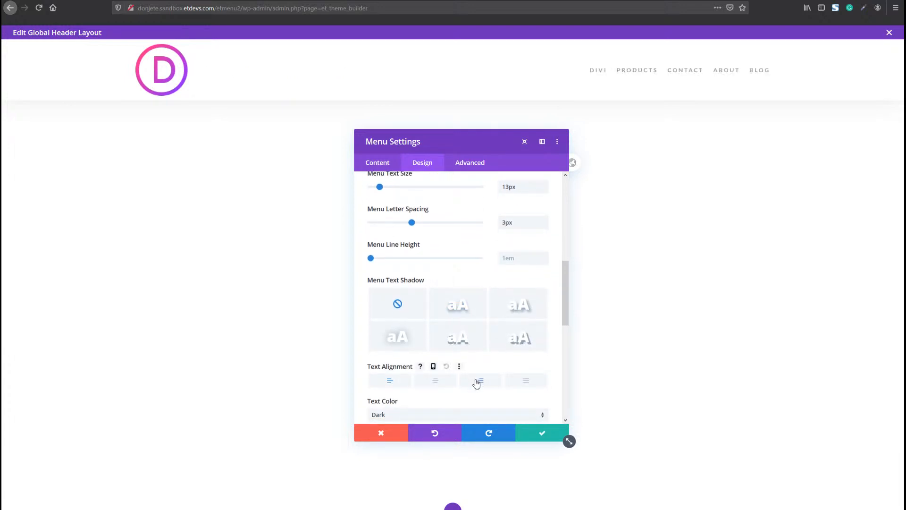
scroll(378, 277, "up", 2)
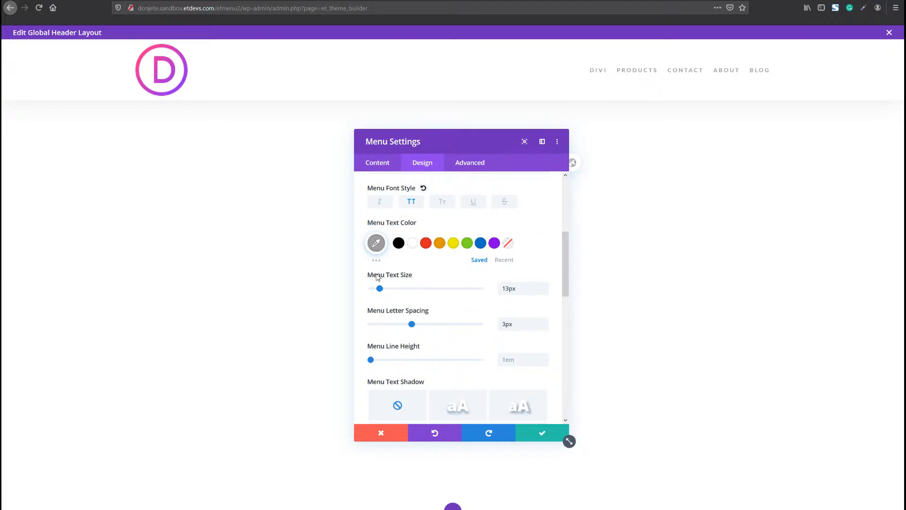
left_click(376, 243)
left_click_drag(392, 289, 385, 282)
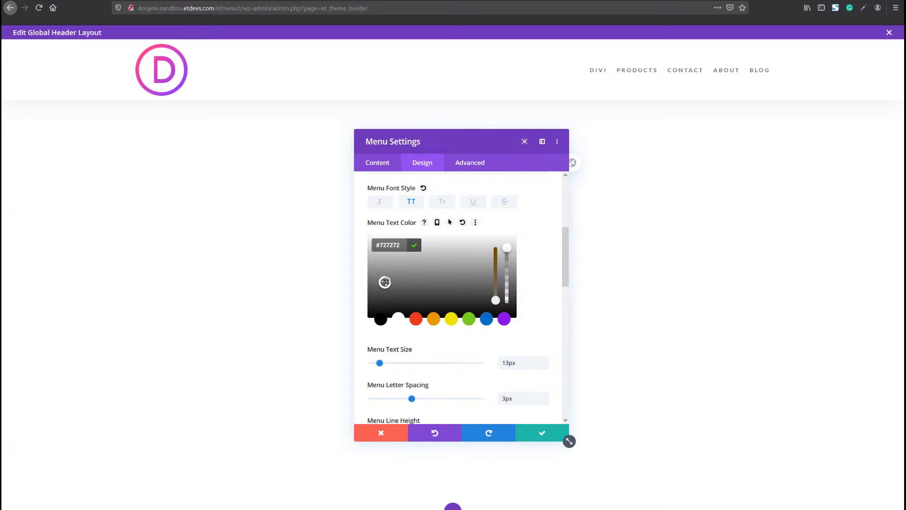
Step: Set the dropdown menu background to white and its line color to fully transparent white, rgba(255,255,255,0)
scroll(483, 298, "down", 6)
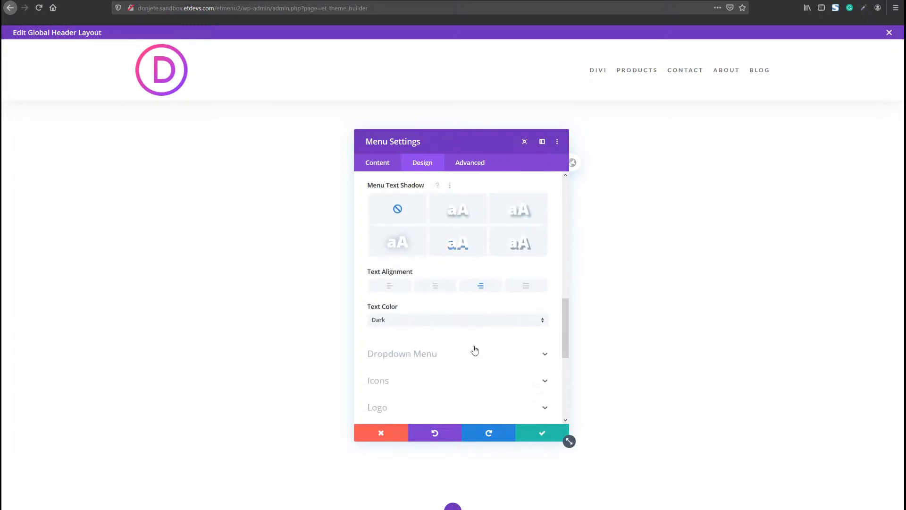
scroll(410, 440, "down", 1)
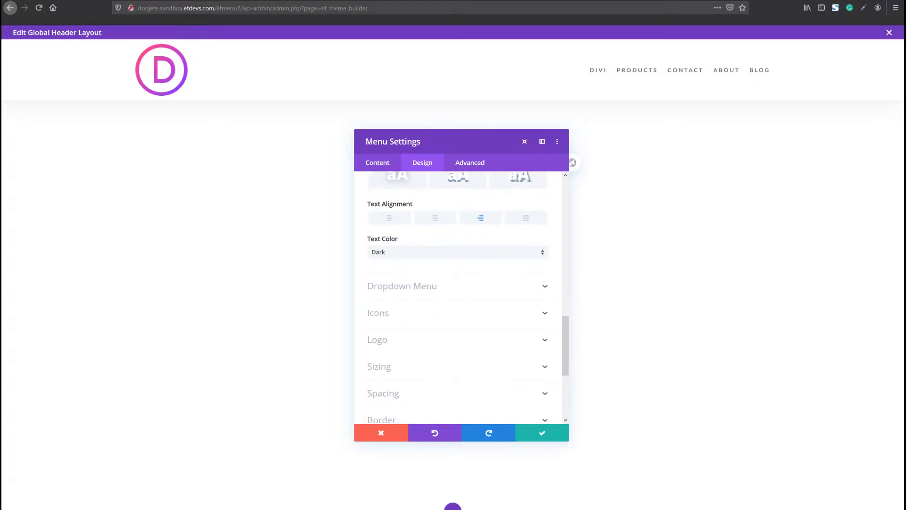
left_click(409, 297)
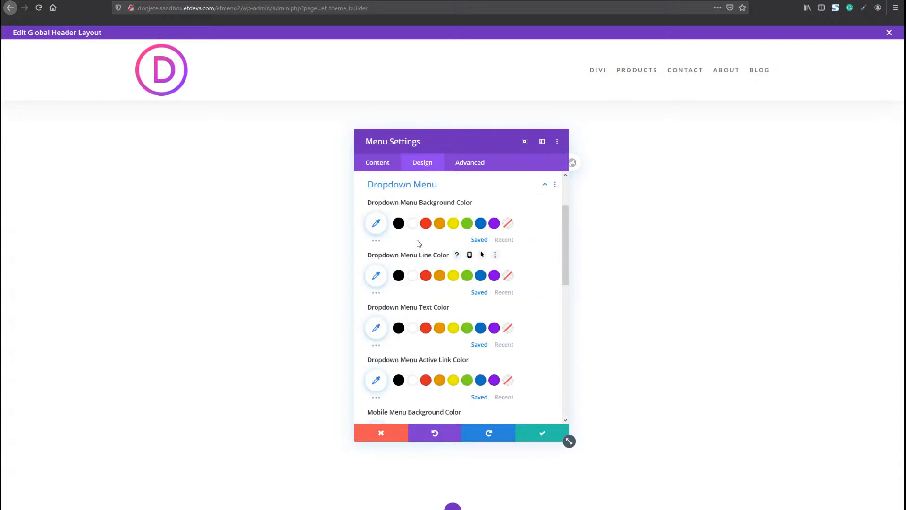
left_click(414, 226)
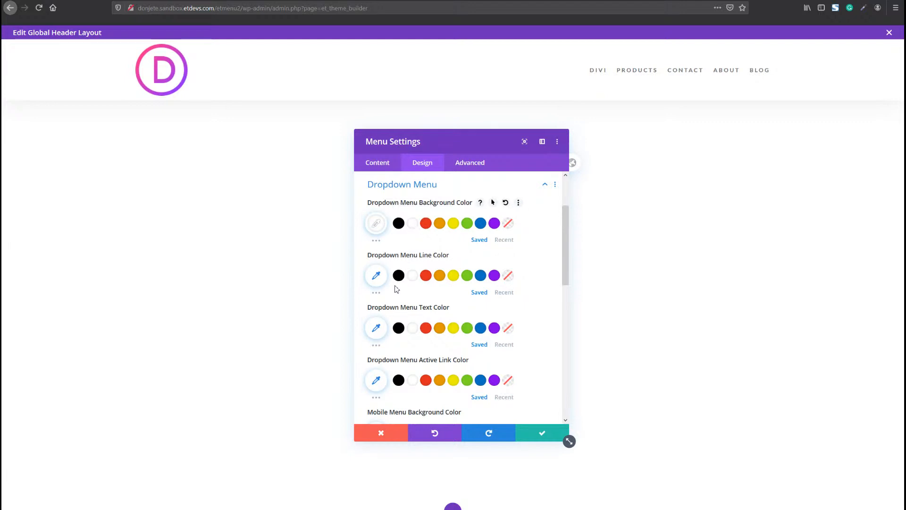
left_click(414, 277)
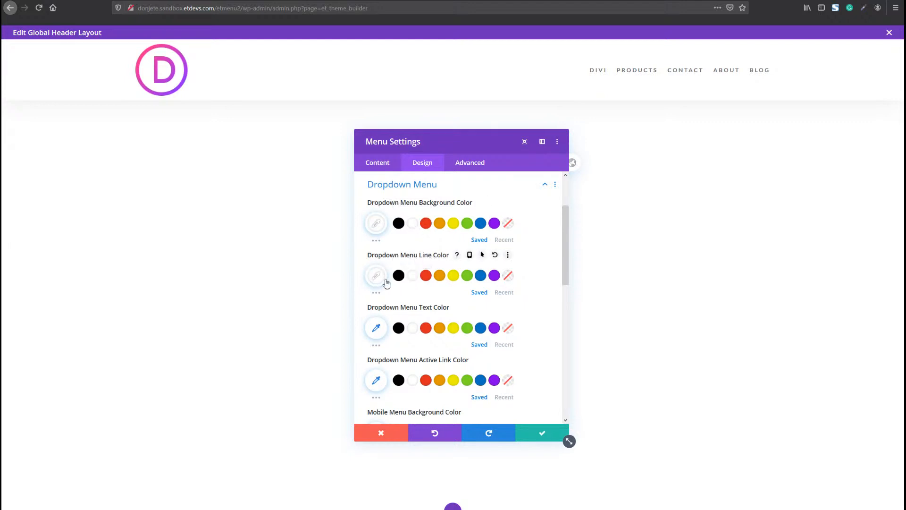
left_click(376, 275)
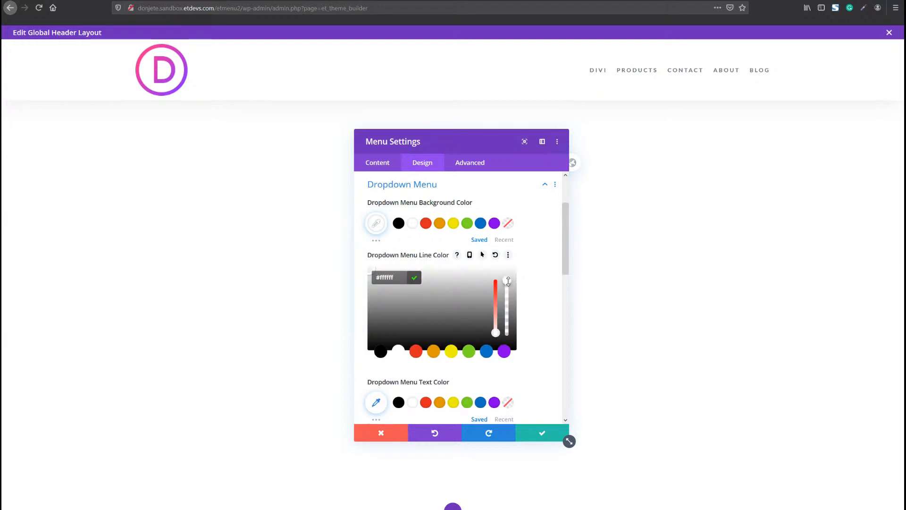
left_click_drag(507, 281, 507, 336)
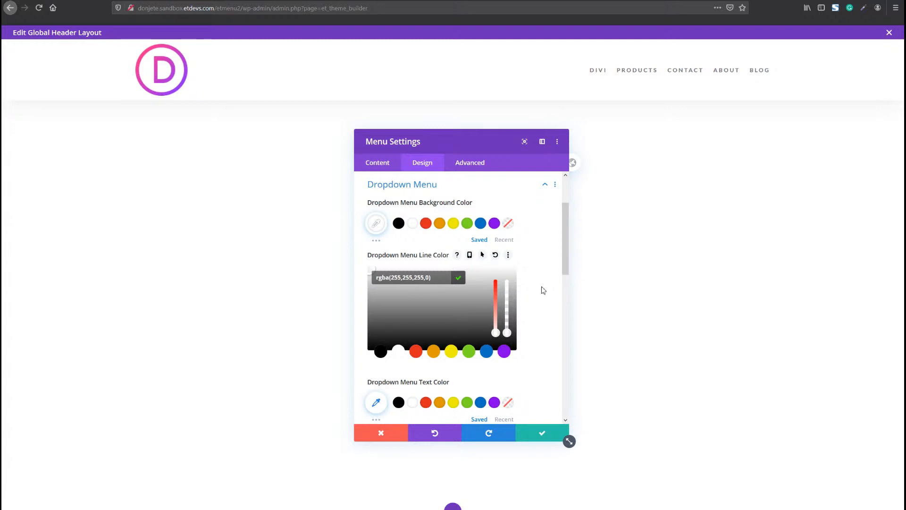
Step: Set the mobile menu background to a very light grey and the mobile menu text color to black
scroll(432, 362, "down", 1)
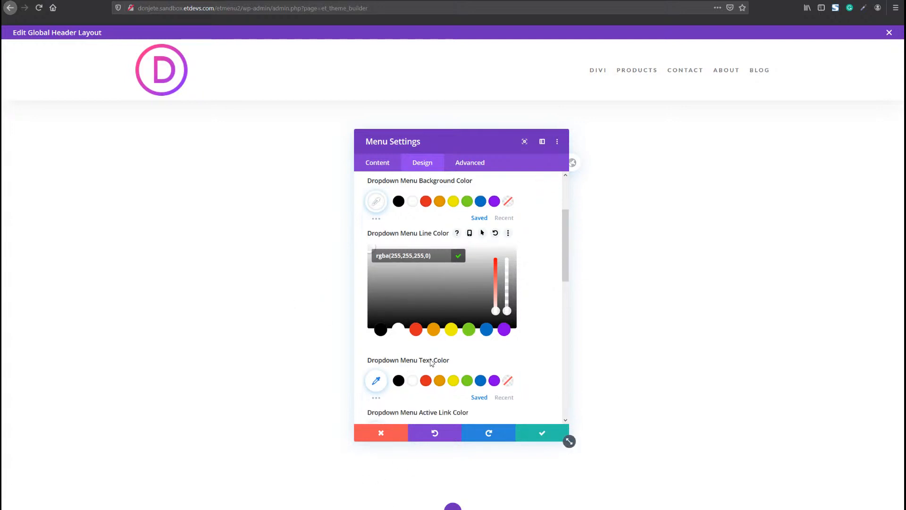
scroll(431, 362, "down", 5)
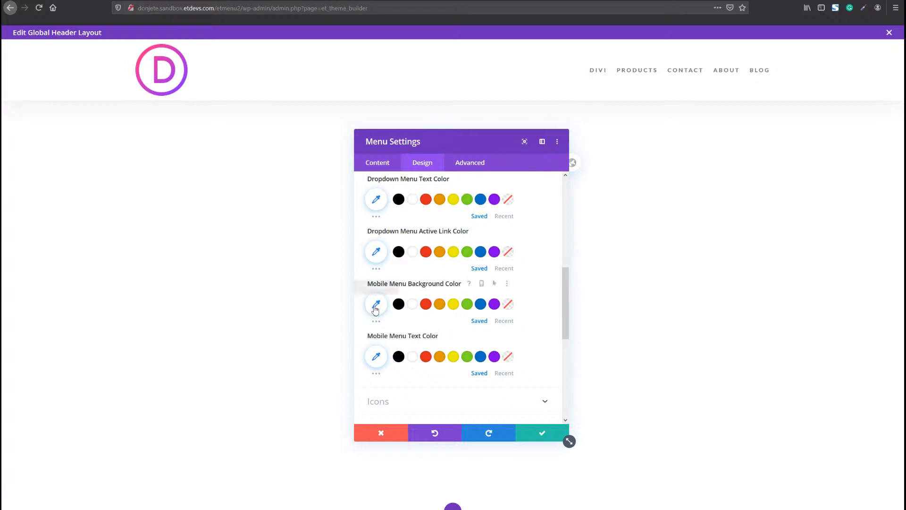
left_click(375, 306)
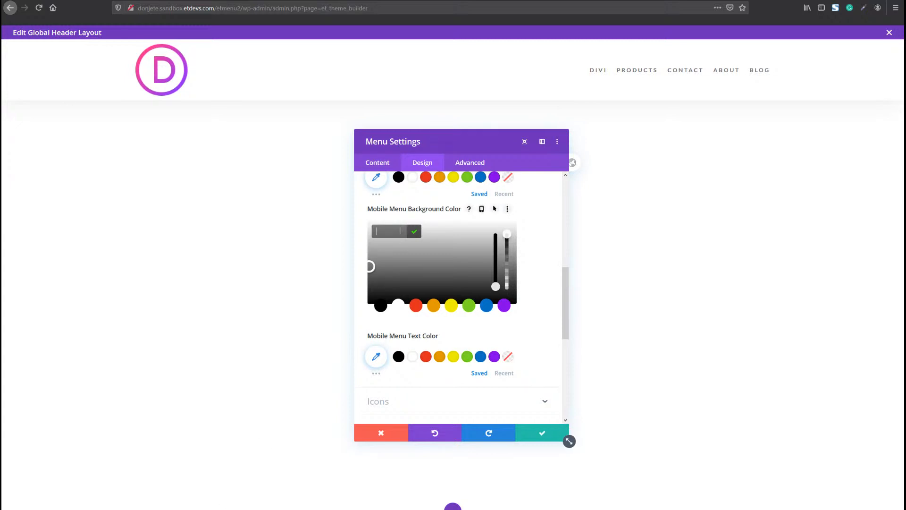
left_click(452, 226)
left_click(531, 277)
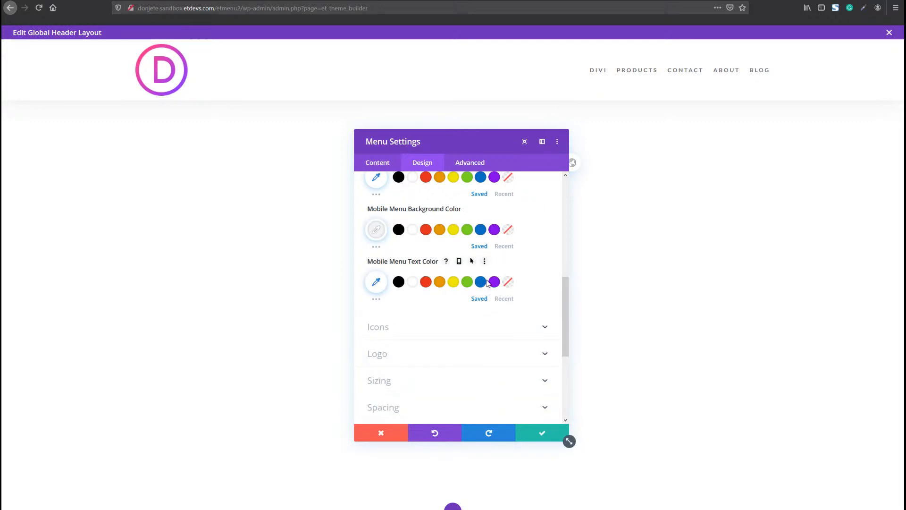
left_click(398, 282)
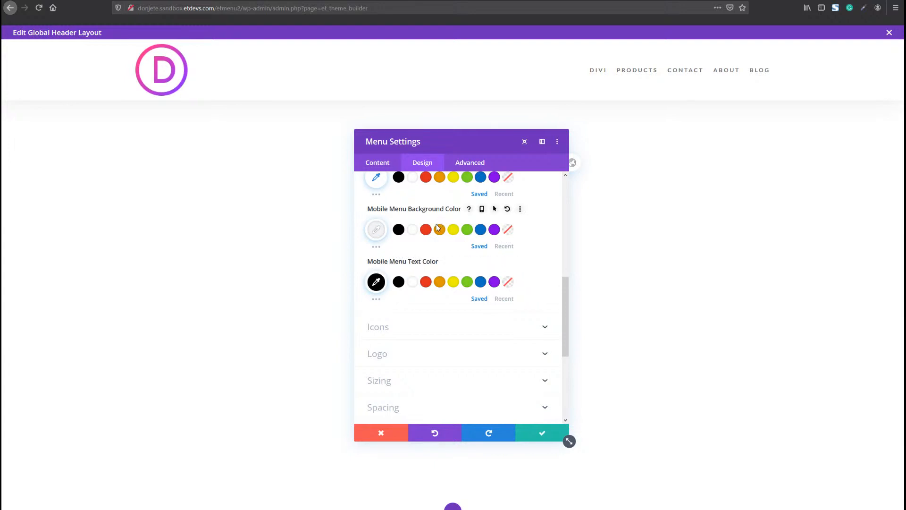
Step: Set the dropdown menu text color to black
scroll(434, 231, "up", 3)
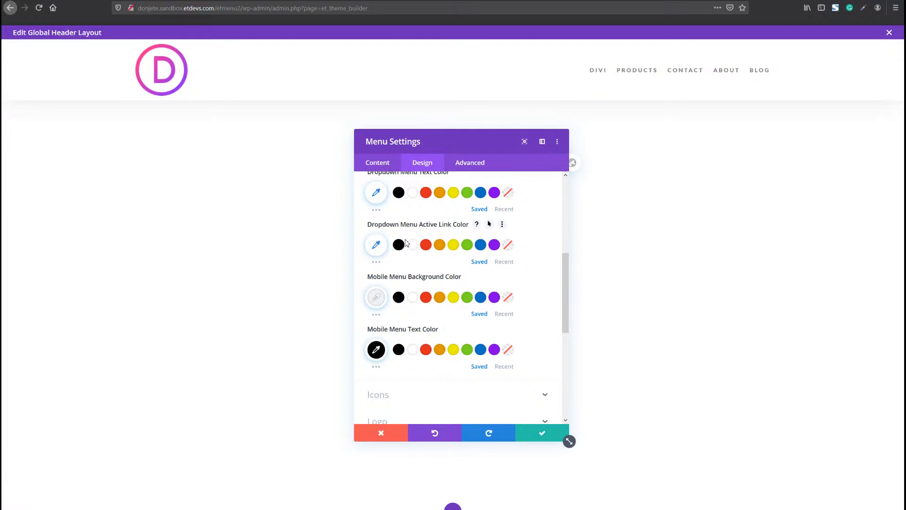
scroll(404, 239, "up", 1)
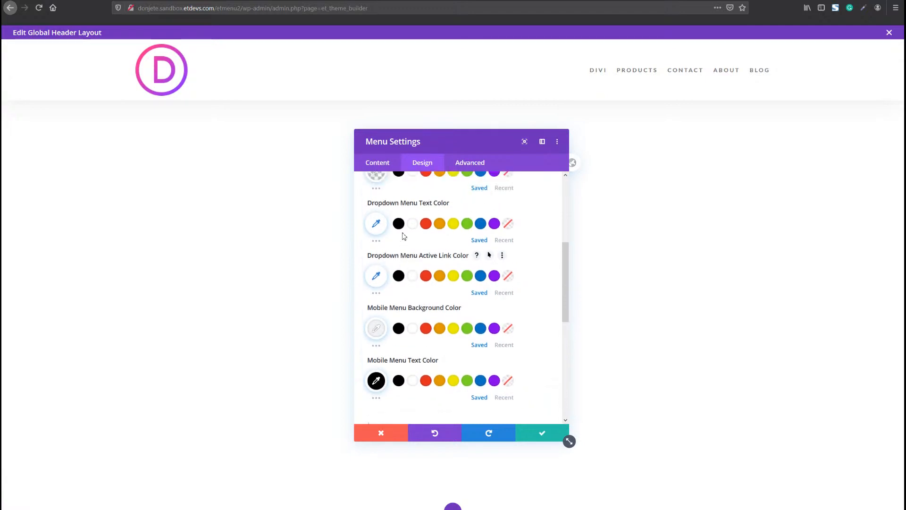
left_click(401, 228)
scroll(424, 260, "up", 3)
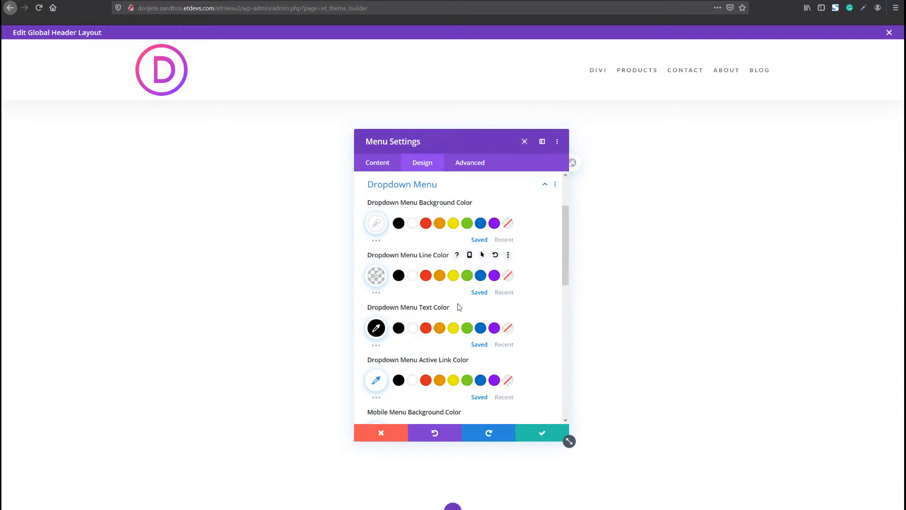
Step: Paste the copied pink as the hamburger menu icon color and make the search and shopping cart icons black
scroll(443, 362, "down", 6)
left_click(426, 335)
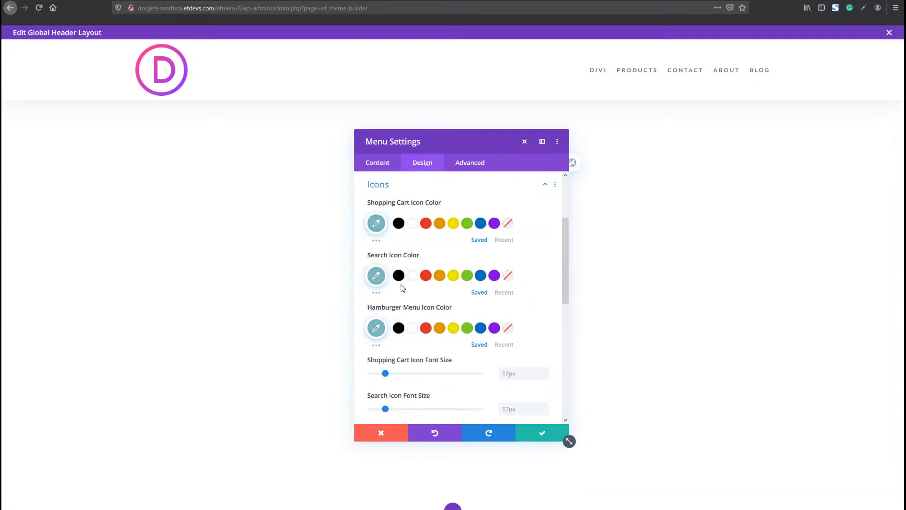
left_click(377, 329)
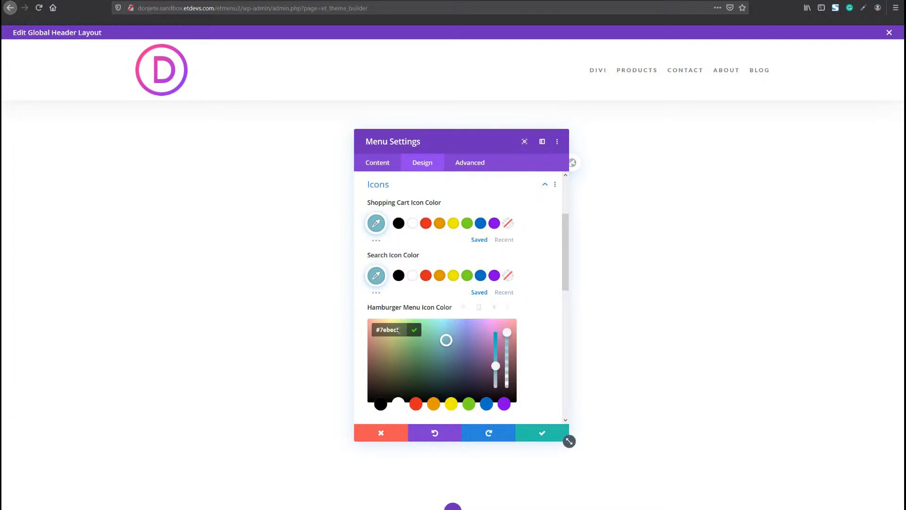
key("ctrl+v")
left_click(529, 308)
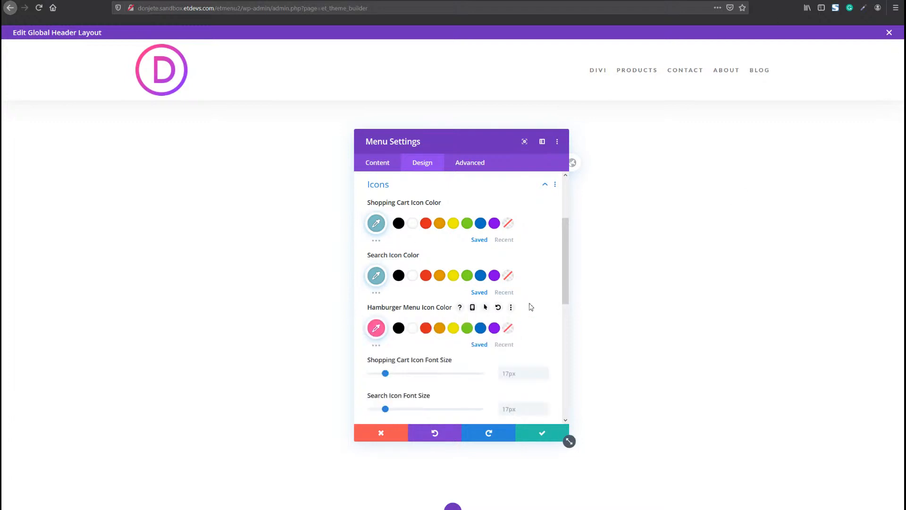
left_click(399, 275)
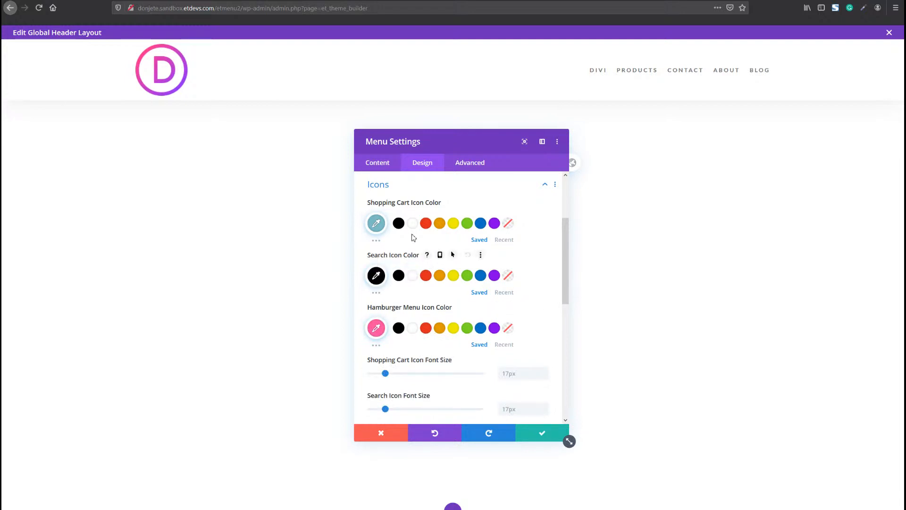
left_click(399, 223)
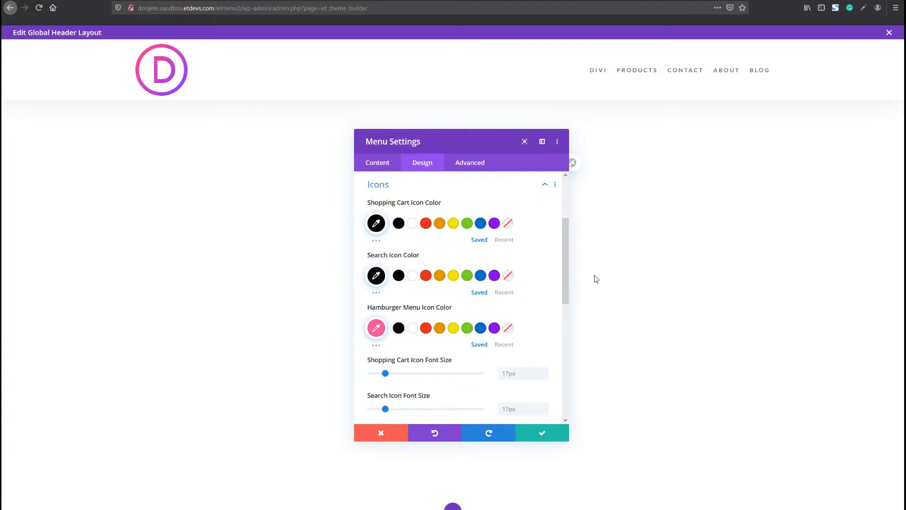
Step: Set the menu module's logo max height to 64px
scroll(457, 321, "down", 5)
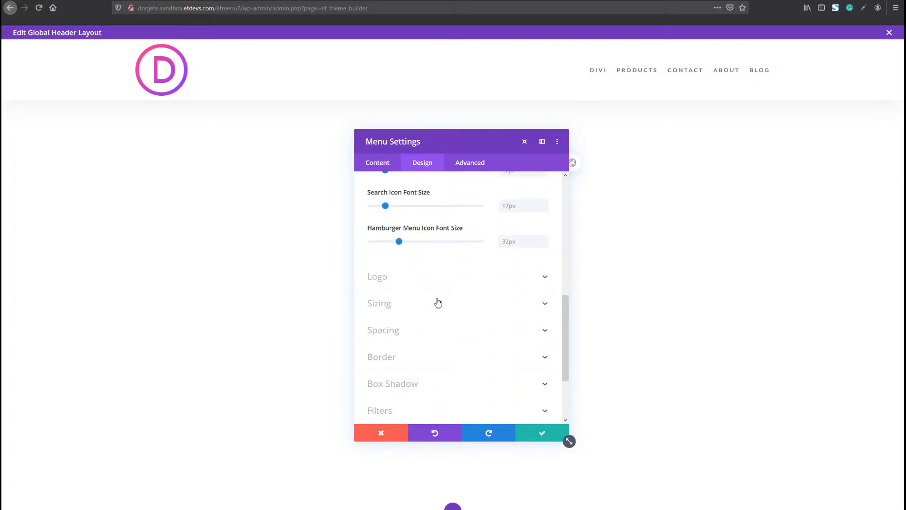
left_click(438, 302)
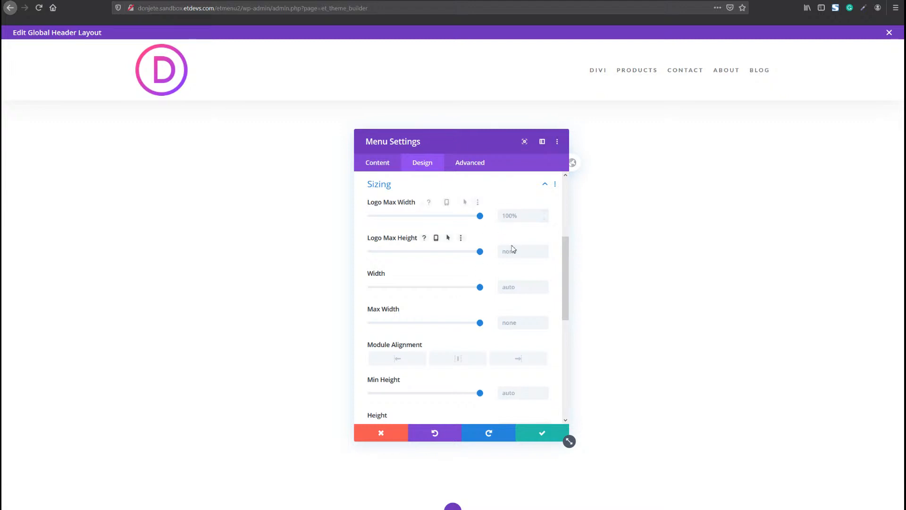
left_click(512, 249)
type("64")
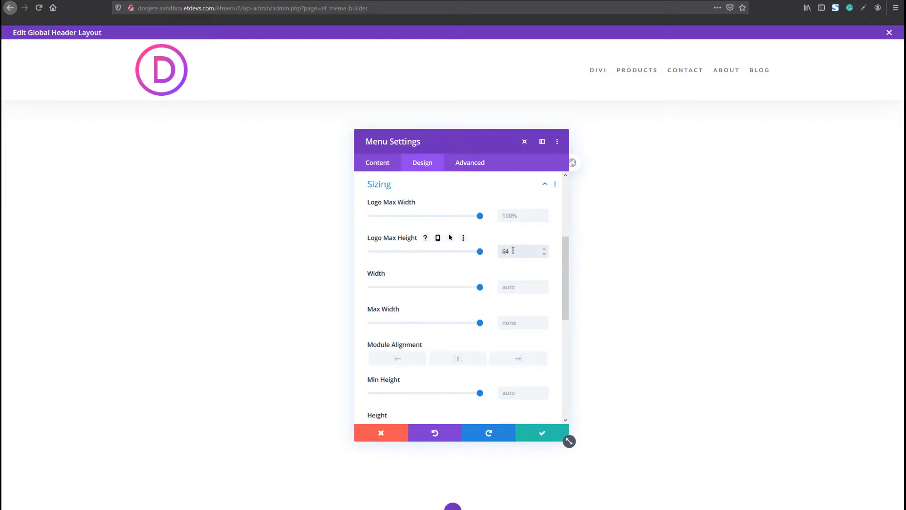
type("px")
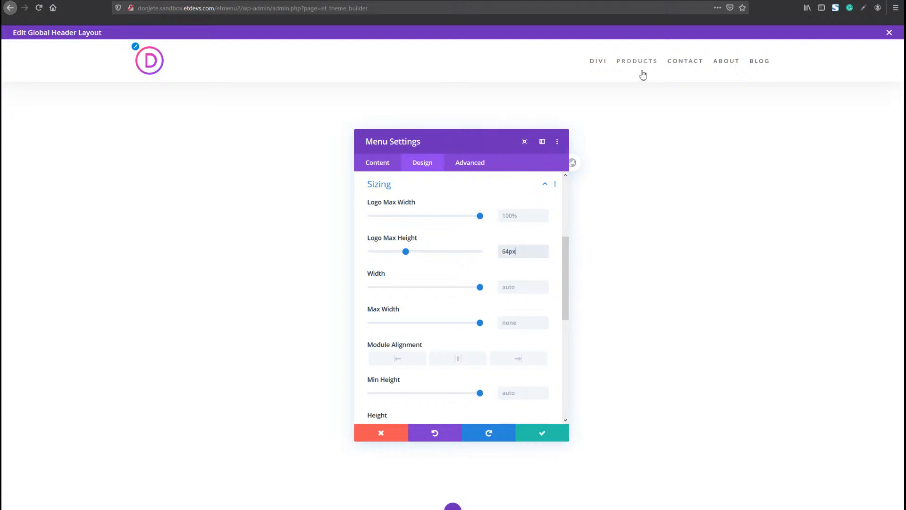
Step: Set the menu text color to rgba(32,41,47,0.62) and save the menu module's settings
scroll(420, 276, "up", 5)
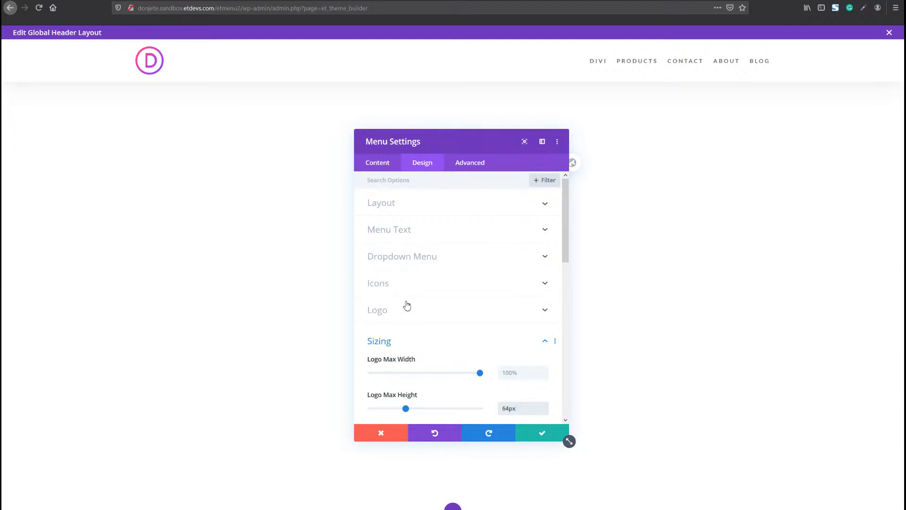
left_click(410, 231)
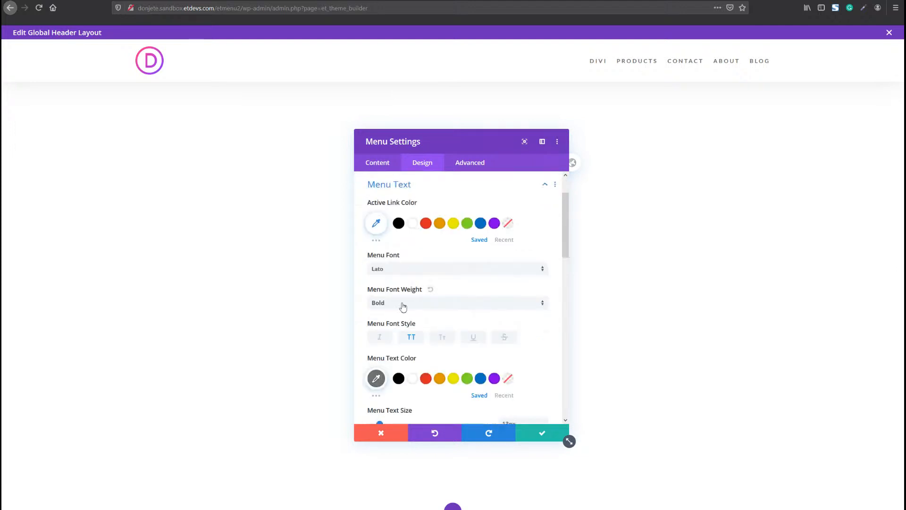
scroll(403, 307, "down", 1)
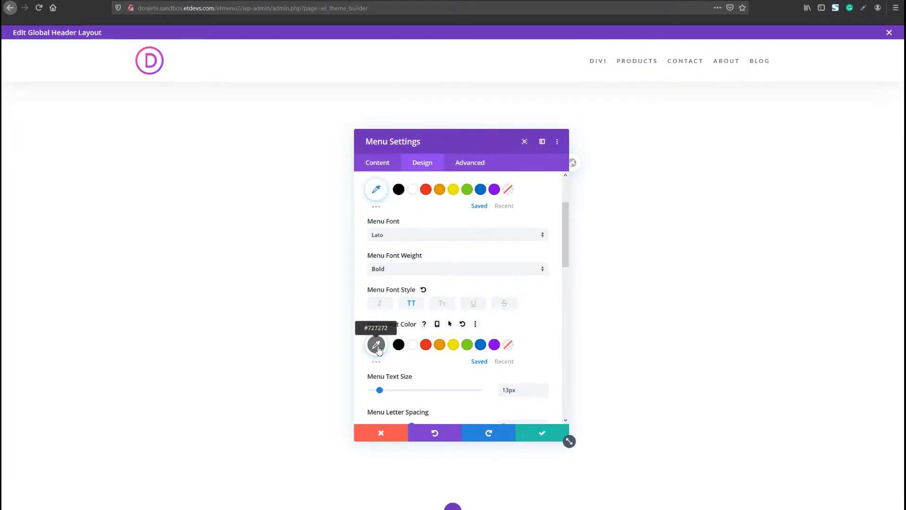
left_click(378, 346)
key("ctrl+v")
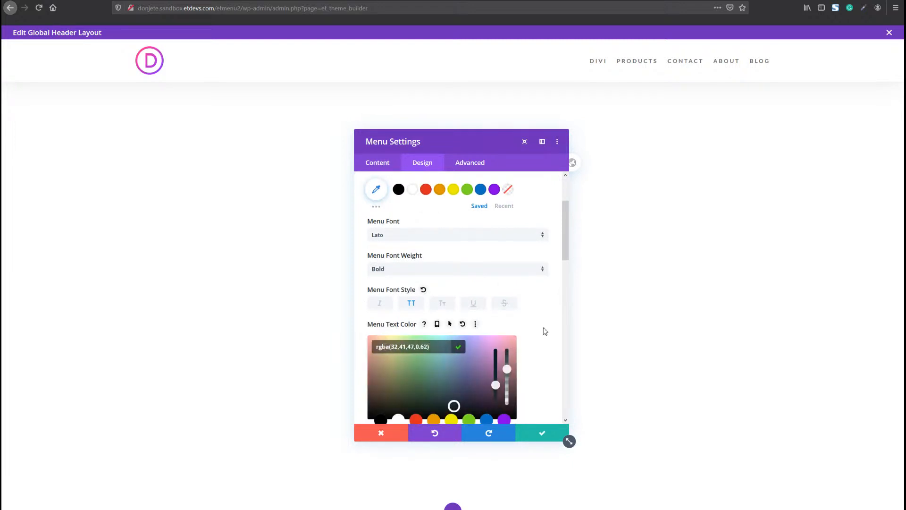
left_click(545, 332)
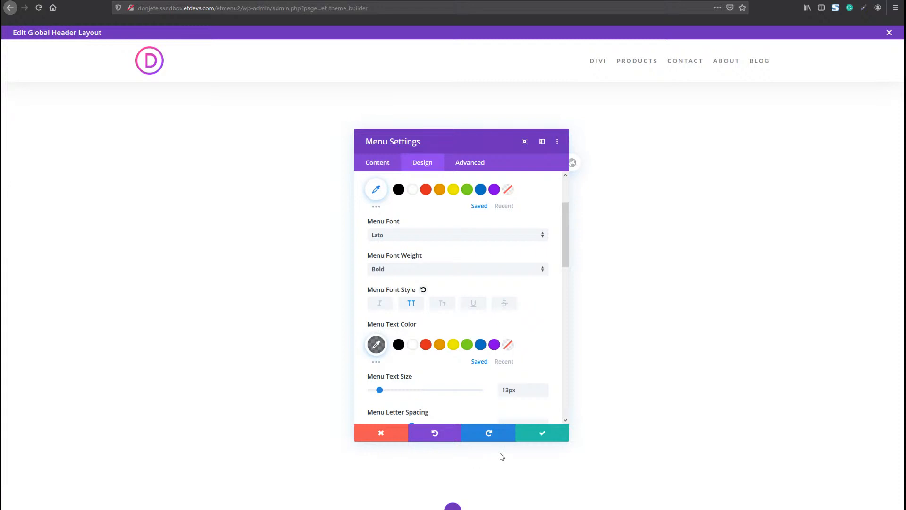
left_click(562, 435)
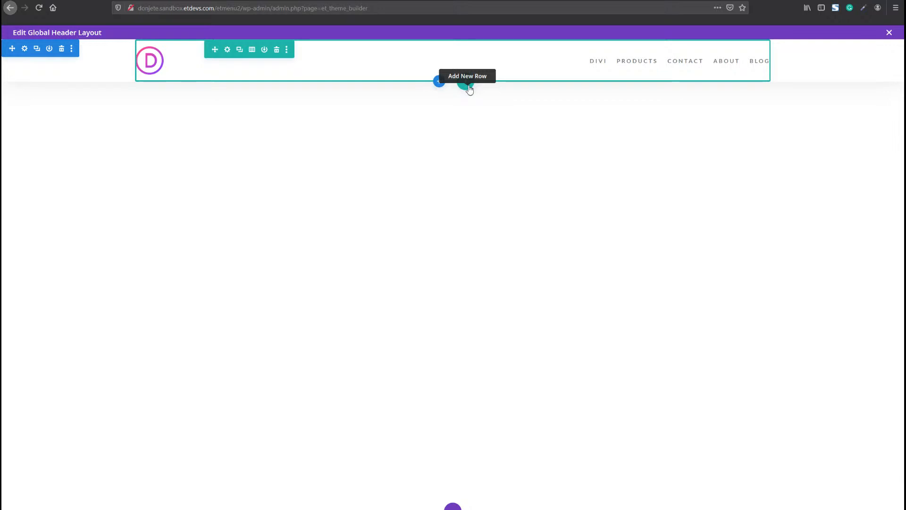
Step: Add a row of three equal columns below the menu row, without inserting a module
left_click(467, 84)
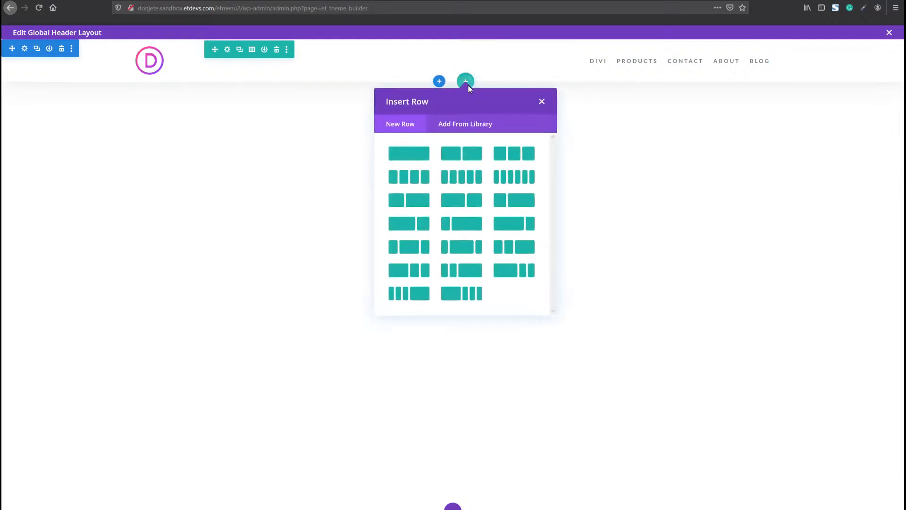
left_click(506, 154)
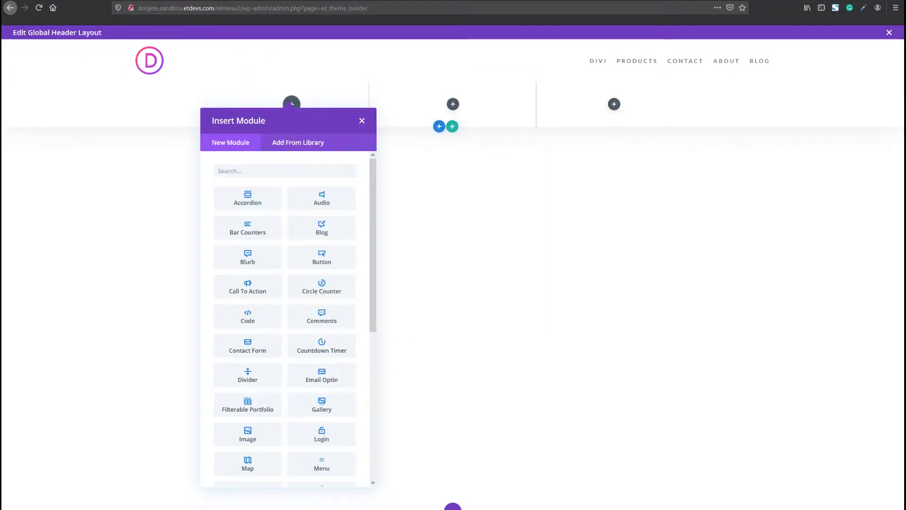
left_click(445, 165)
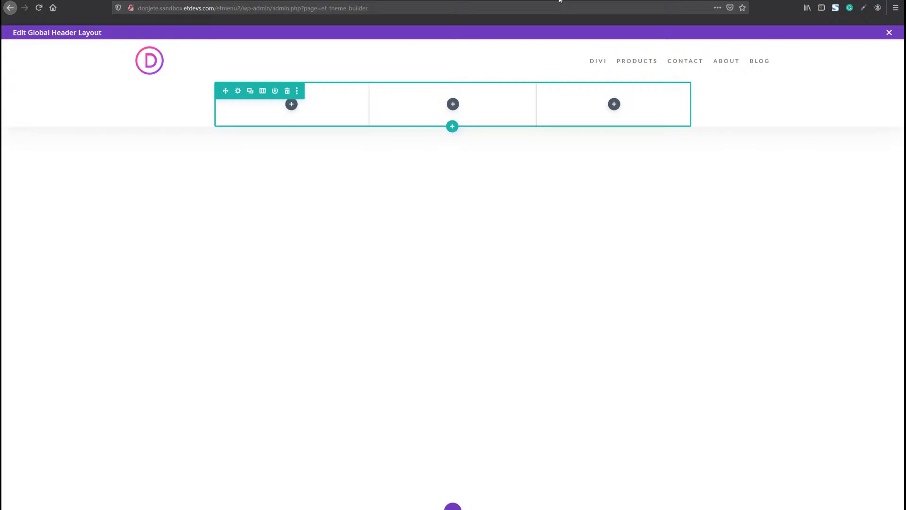
Step: Enable a custom gutter width for the new three-column row and set it to 1
left_click(238, 92)
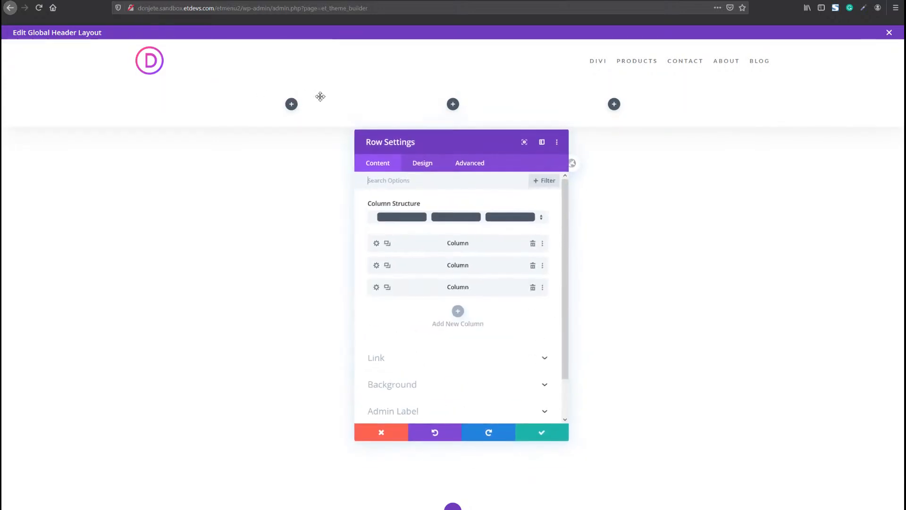
left_click(424, 163)
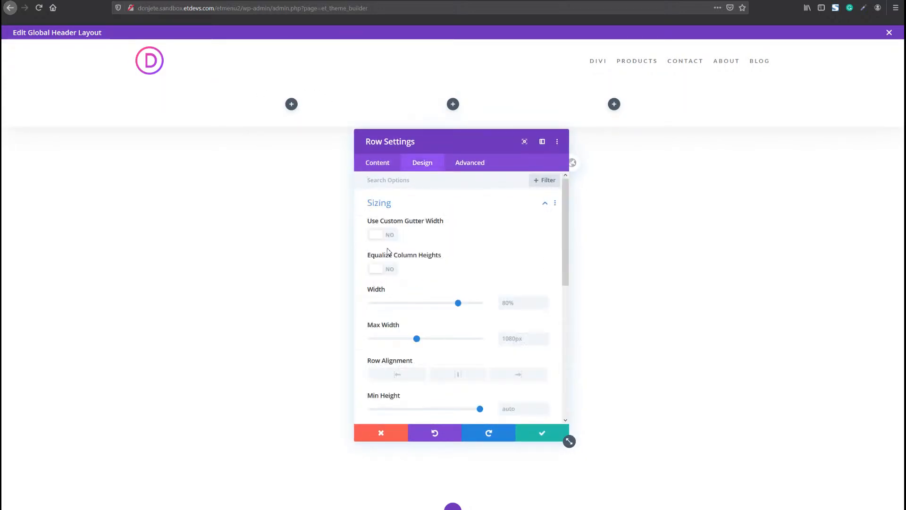
left_click(385, 235)
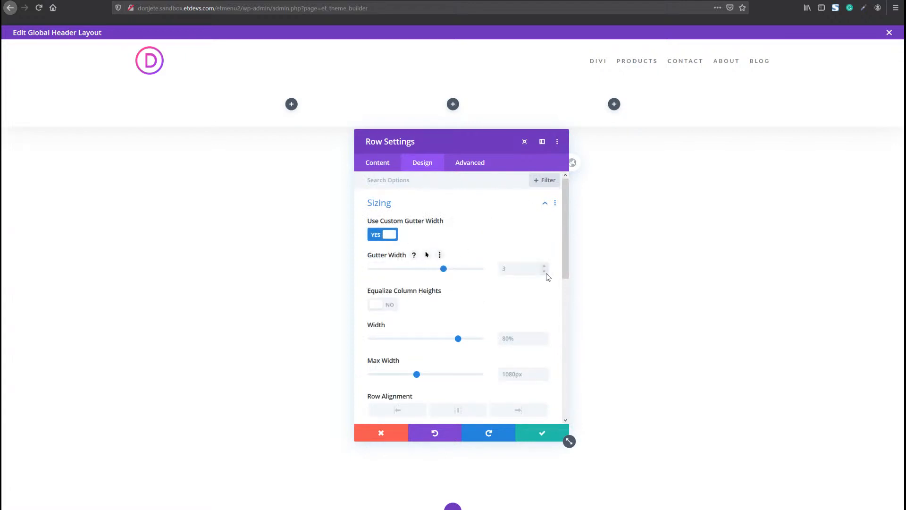
left_click(545, 272)
left_click(545, 272)
Step: Set the three-column row's width to 86% and its max width to none
left_click(529, 337)
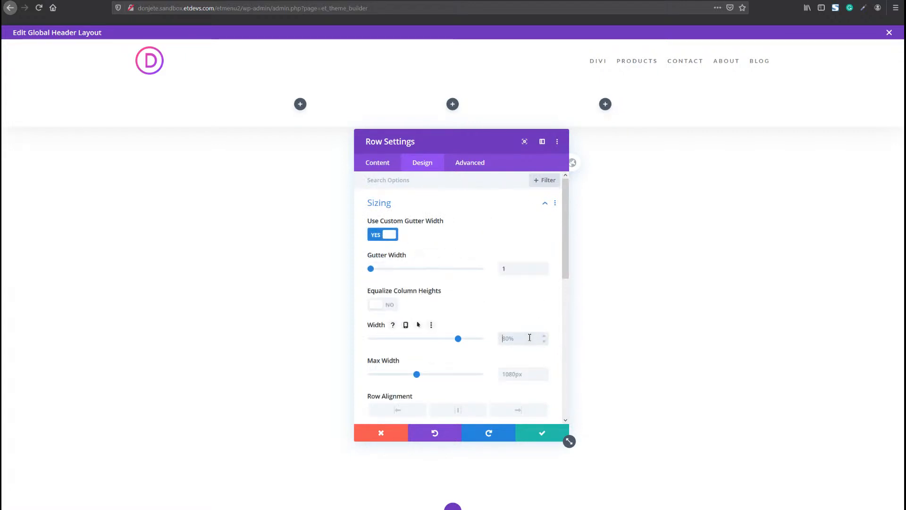
key("BackSpace")
key("BackSpace")
key("BackSpace")
type("86%")
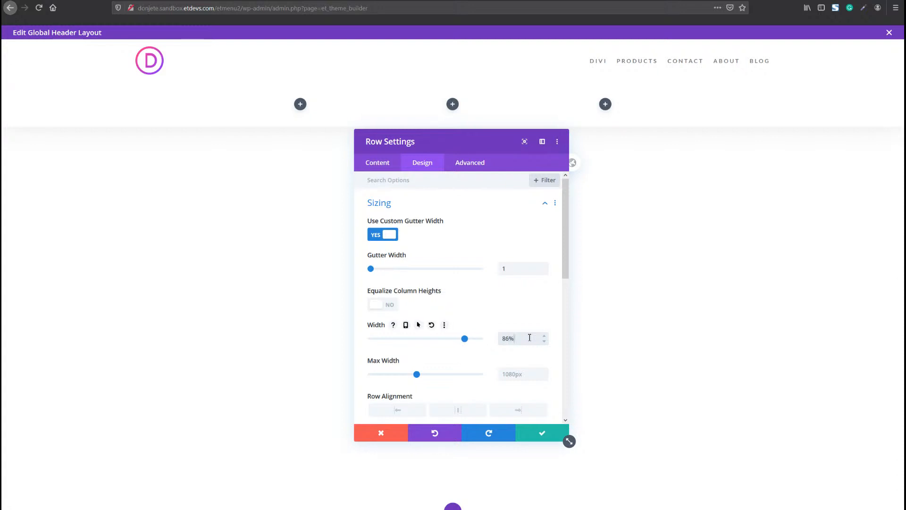
scroll(543, 331, "down", 2)
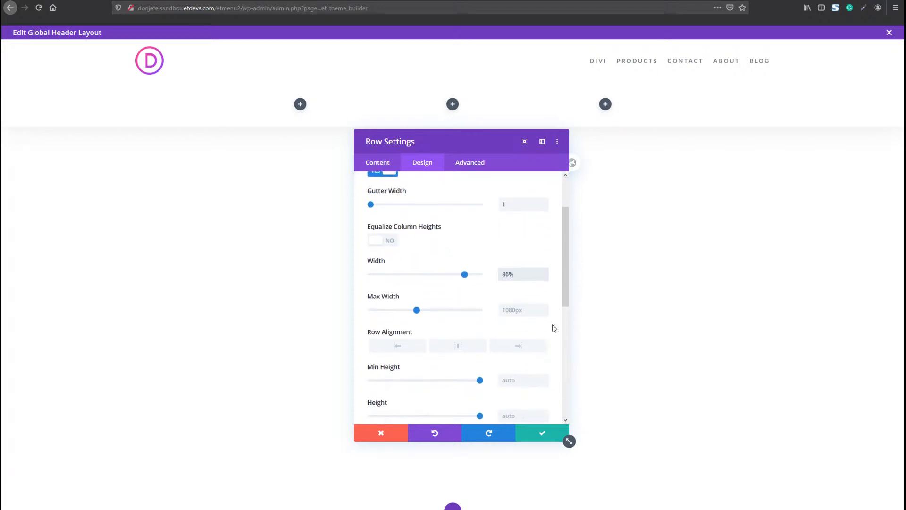
left_click(509, 310)
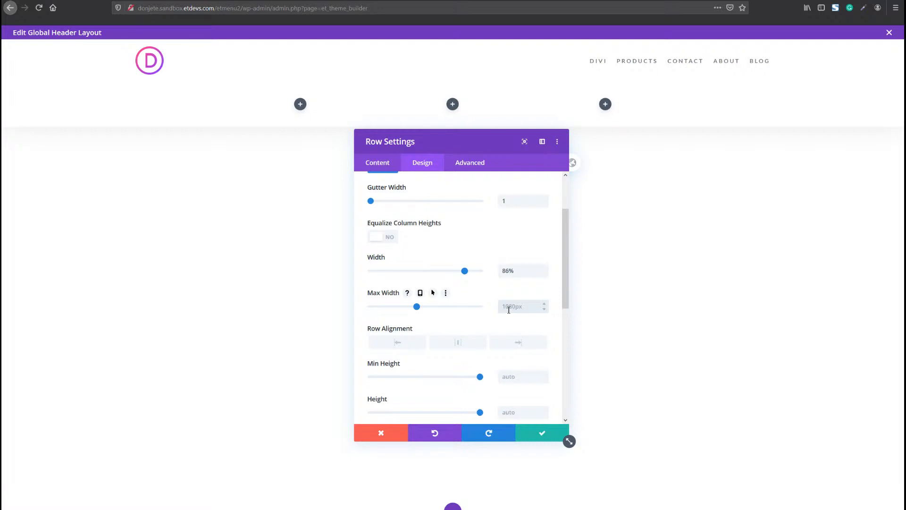
type("none")
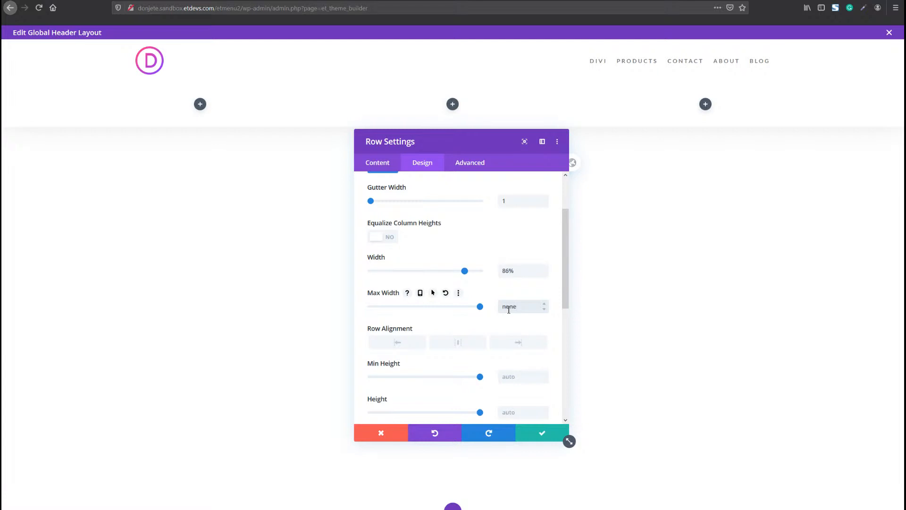
Step: Set the row's top and bottom padding to 0px with the two values linked
scroll(442, 290, "down", 3)
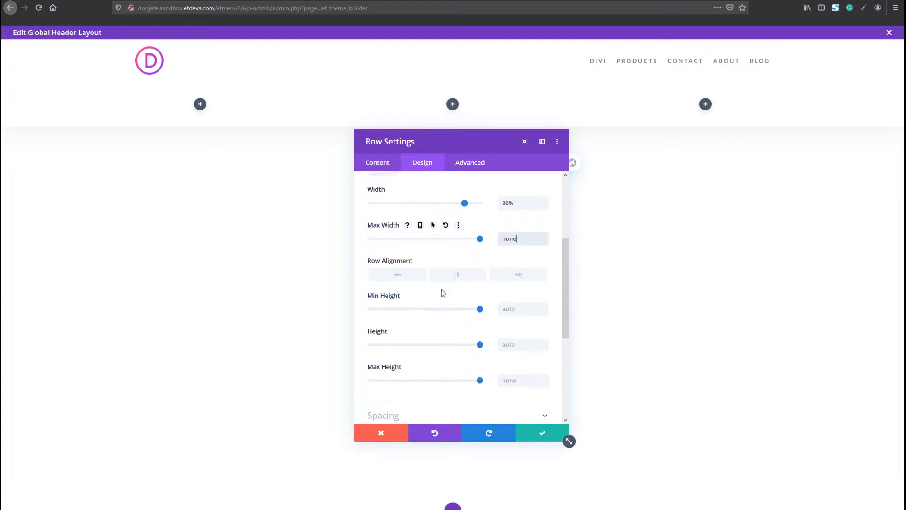
left_click(401, 391)
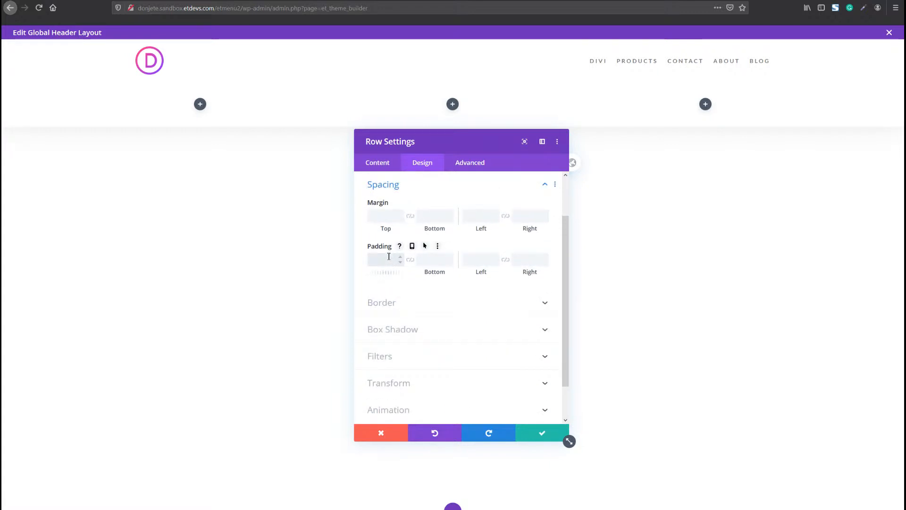
type("0")
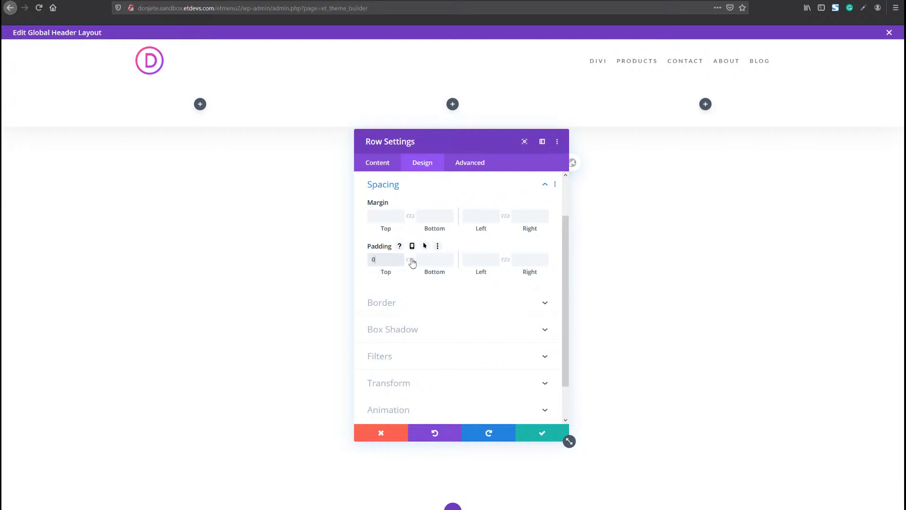
left_click(411, 259)
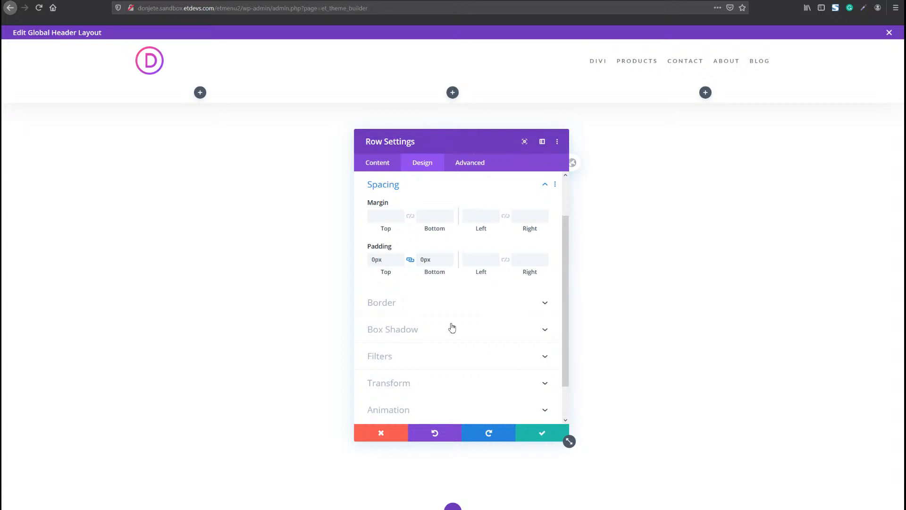
Step: Assign the CSS class dropdown-menu-row to the three-column row
left_click(470, 162)
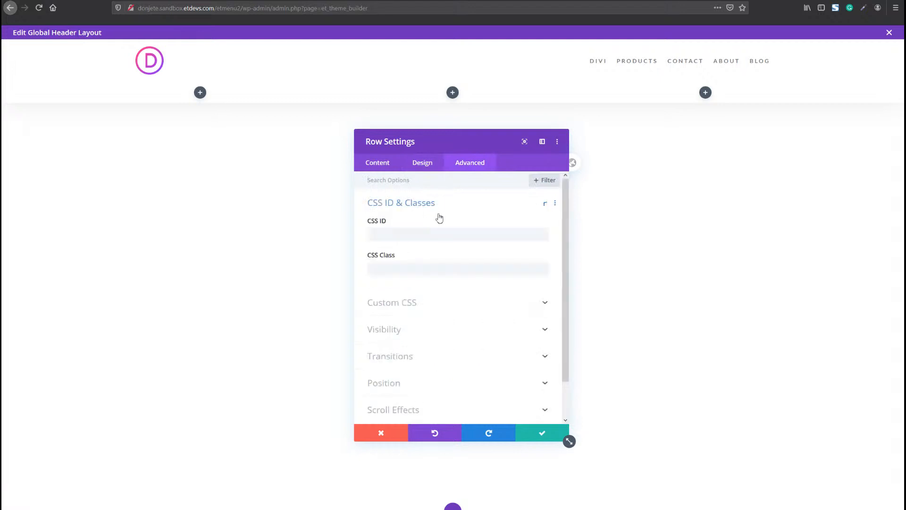
left_click(434, 267)
type("d")
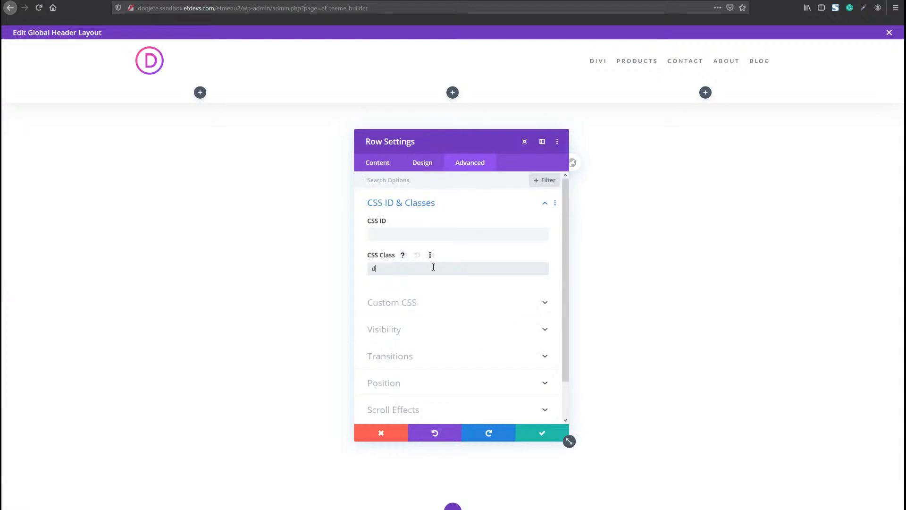
type("ropdown-menu-row")
left_click(374, 169)
left_click(477, 168)
Step: Give the row's first column the CSS class dropdown-menu-column, copy the class name and save the column settings
left_click(383, 166)
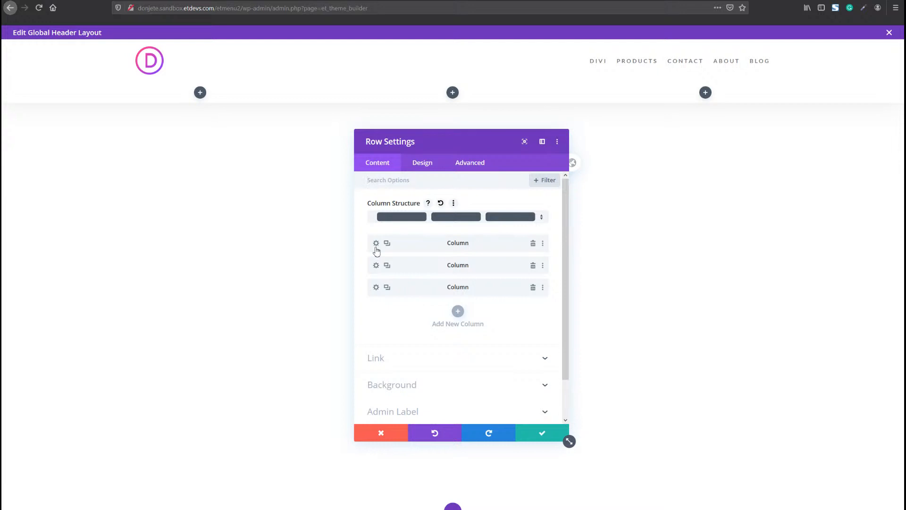
left_click(376, 245)
left_click(467, 165)
left_click(452, 210)
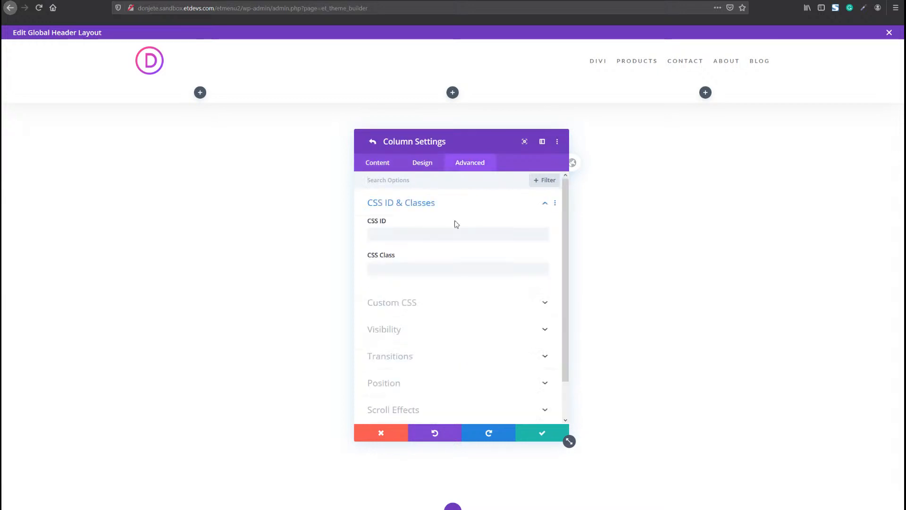
left_click(439, 272)
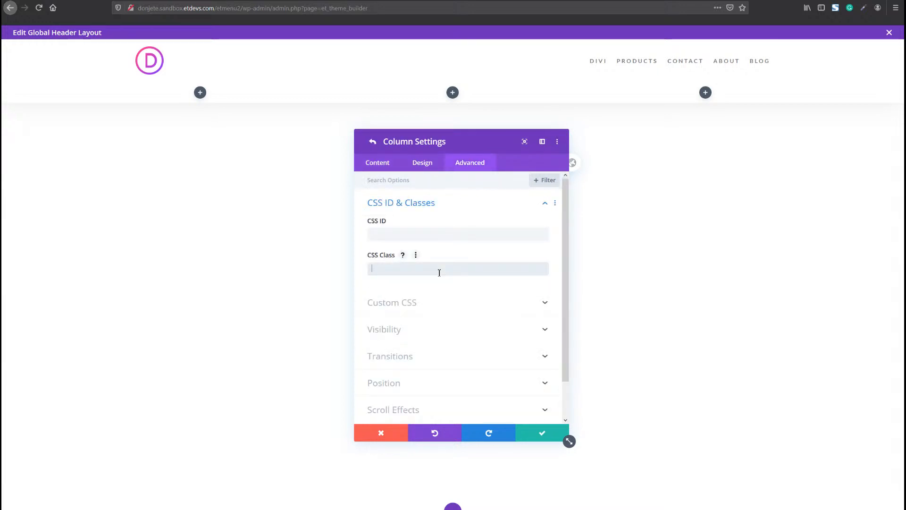
type("dropdow")
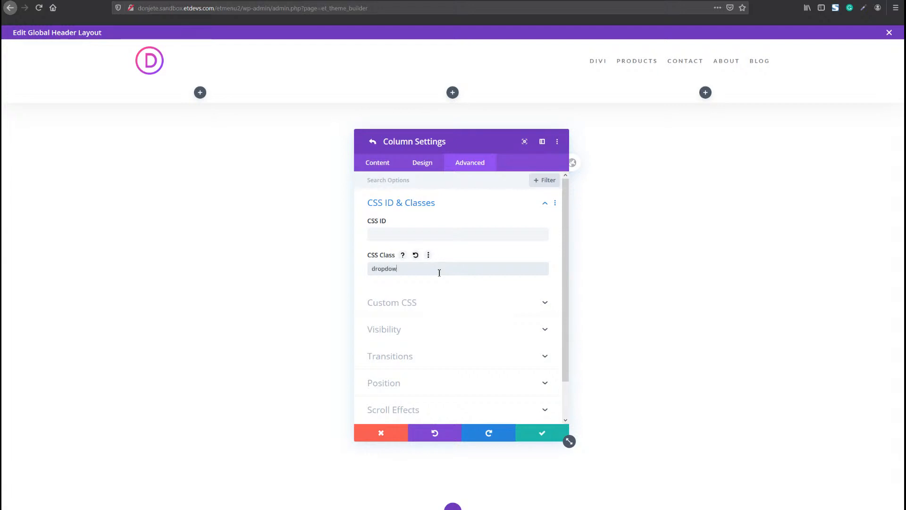
type("n-menu-column")
key("ctrl+a")
key("ctrl+c")
left_click(535, 433)
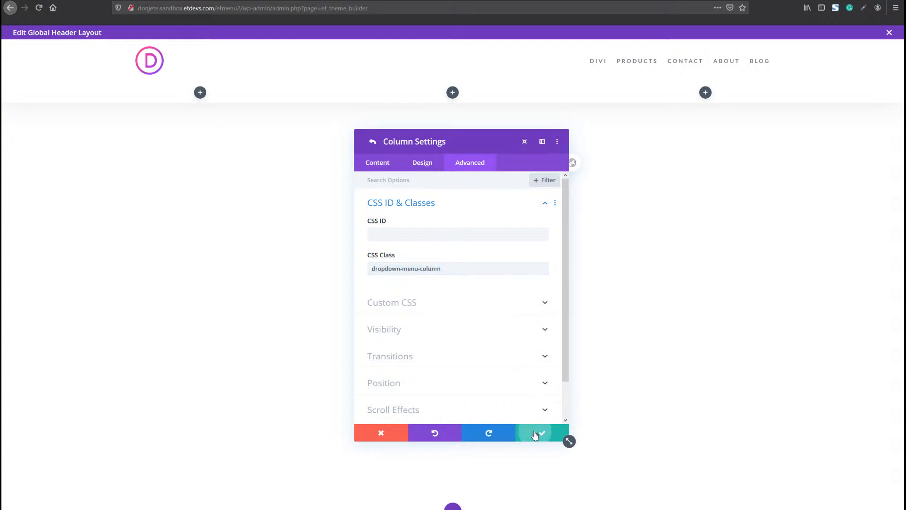
Step: Assign the CSS class dropdown-menu-column to the row's second column and save the column settings
left_click(376, 265)
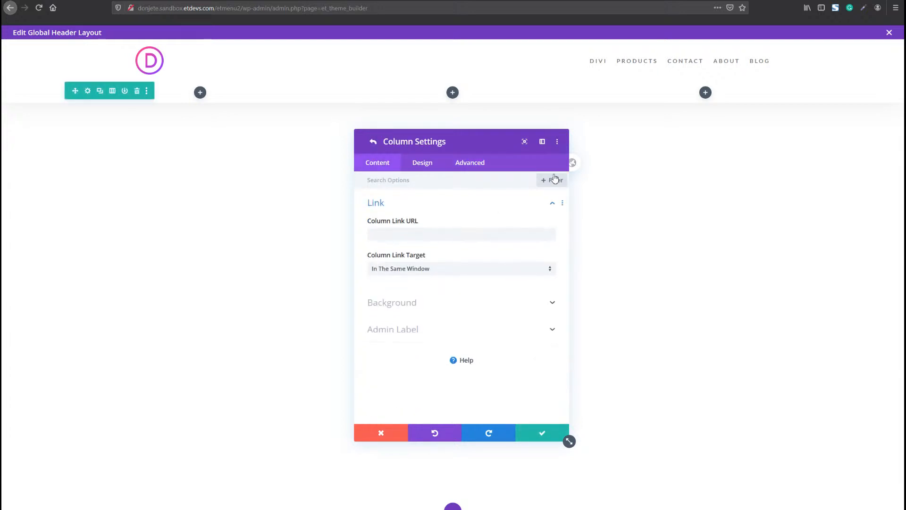
left_click(485, 165)
left_click(446, 203)
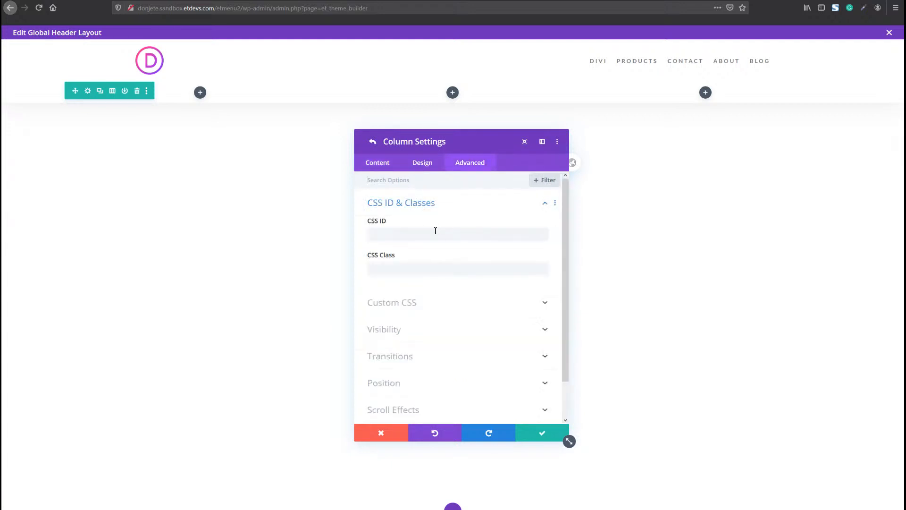
left_click(416, 271)
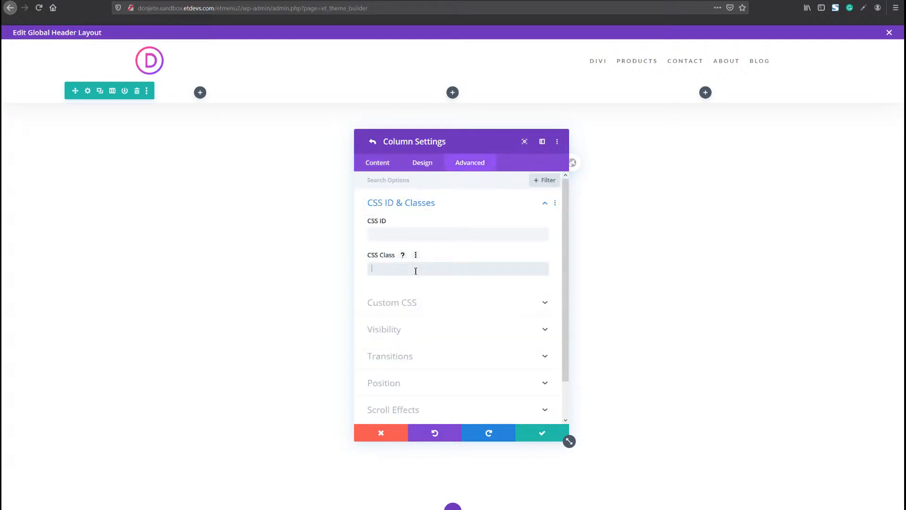
key("ctrl+v")
left_click(545, 436)
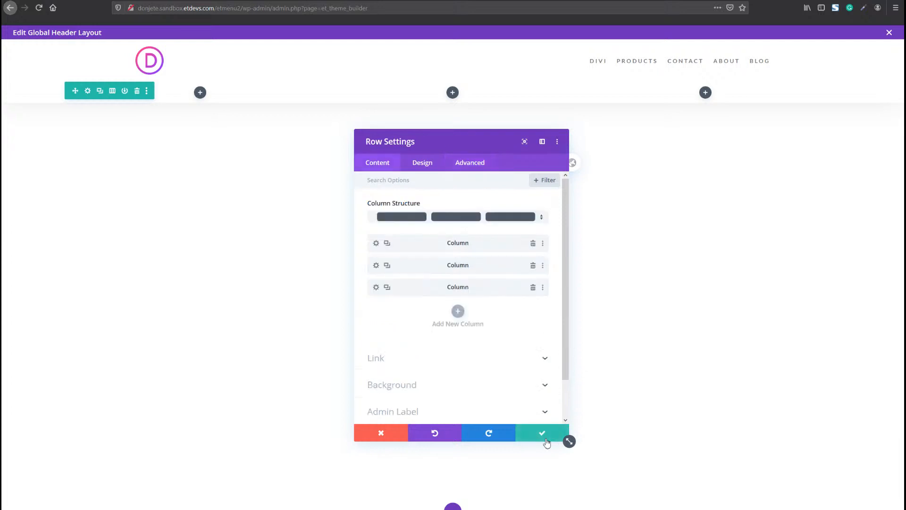
Step: Give the row's third column the CSS class dropdown-menu-column and save its settings
left_click(376, 287)
left_click(471, 163)
left_click(439, 204)
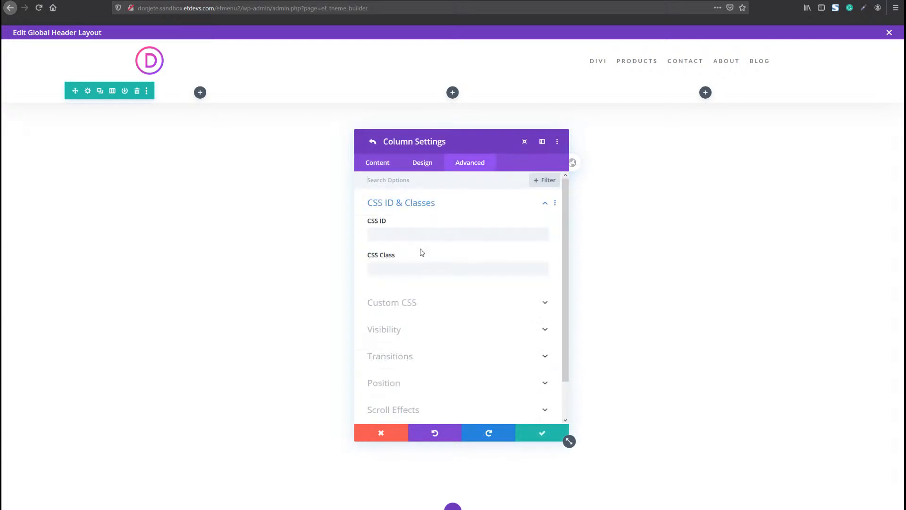
left_click(407, 267)
key("ctrl+v")
left_click(542, 433)
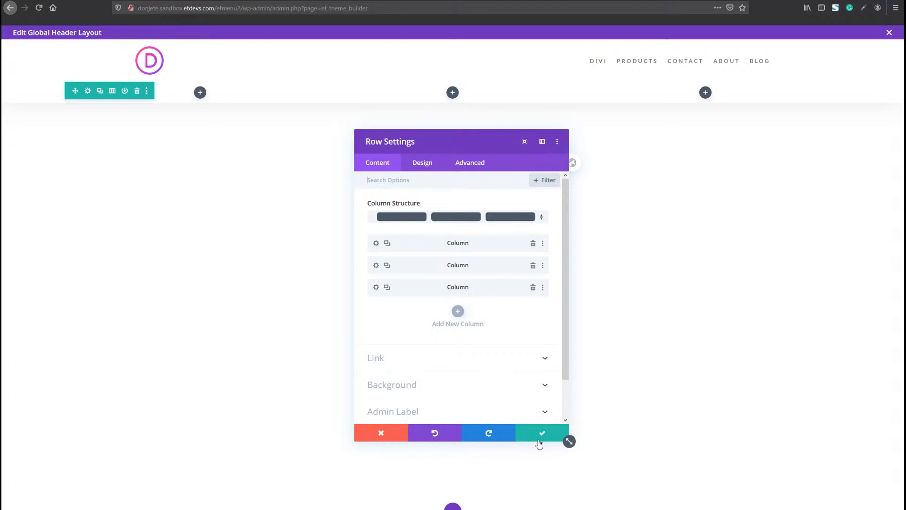
Step: Insert a Blurb module in the row's first column and paste the copied text content with the title About Divi
left_click(455, 506)
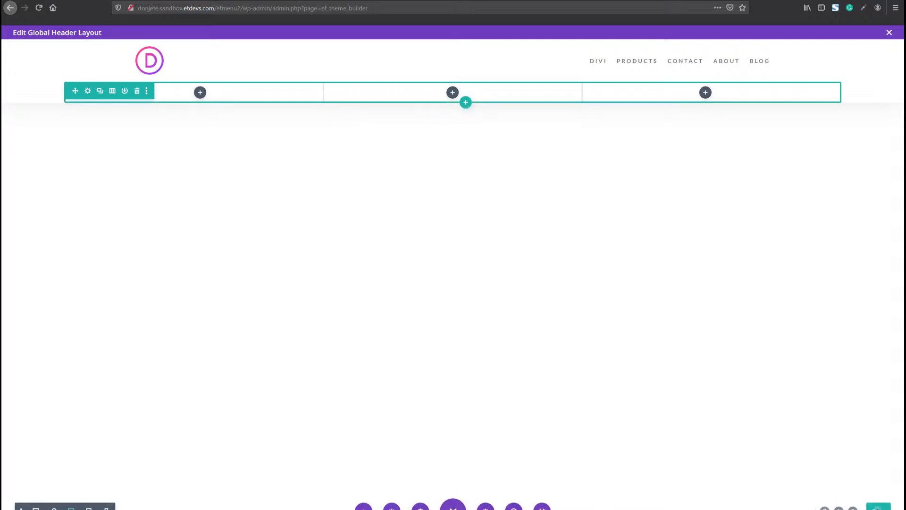
left_click(201, 92)
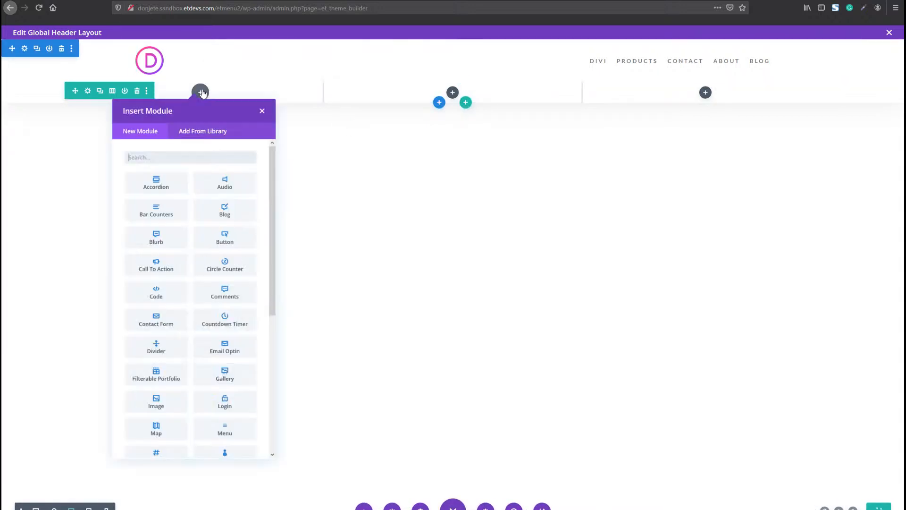
type("blurb")
key("Return")
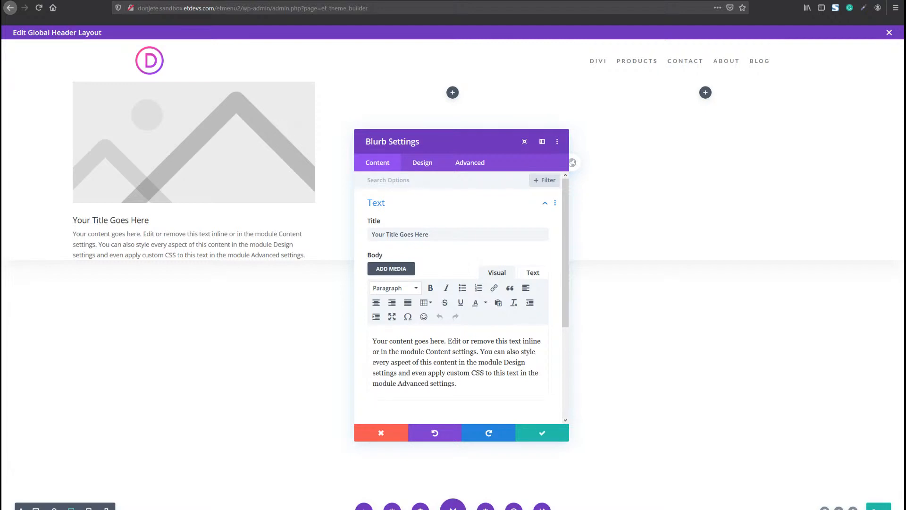
right_click(431, 198)
left_click(424, 172)
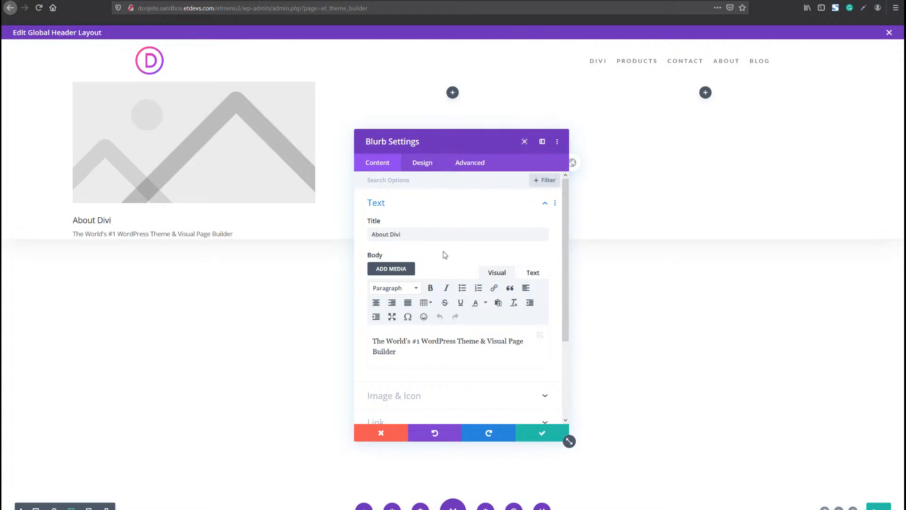
Step: Remove the blurb's placeholder image and use the circled play arrow icon instead
scroll(478, 349, "down", 1)
left_click(492, 369)
mouse_move(542, 264)
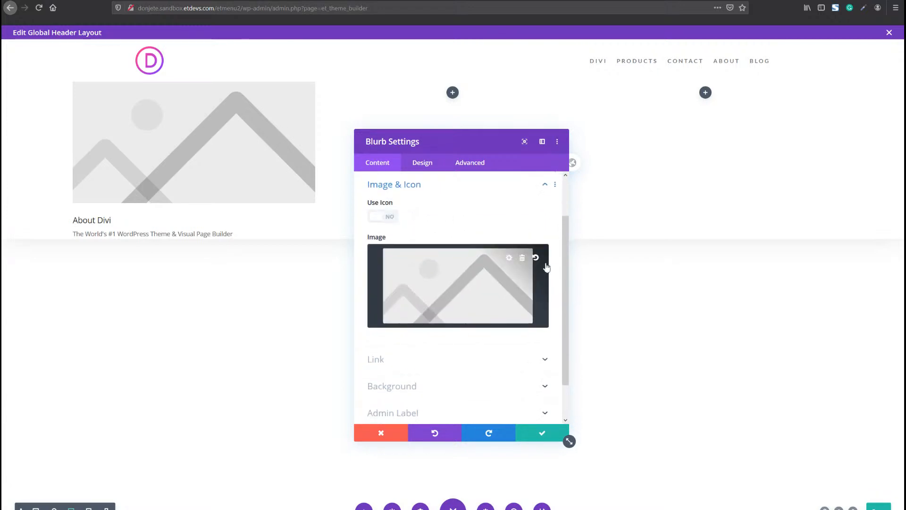
left_click(522, 259)
left_click(387, 218)
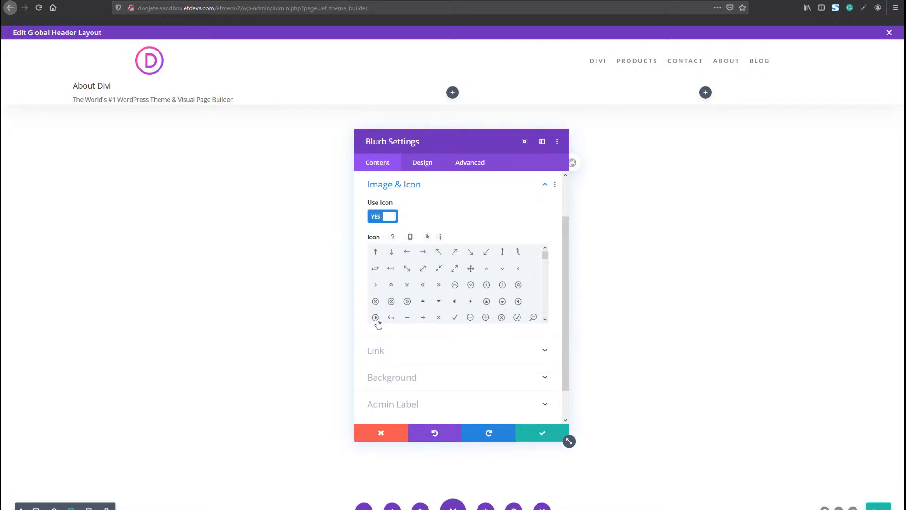
left_click(376, 318)
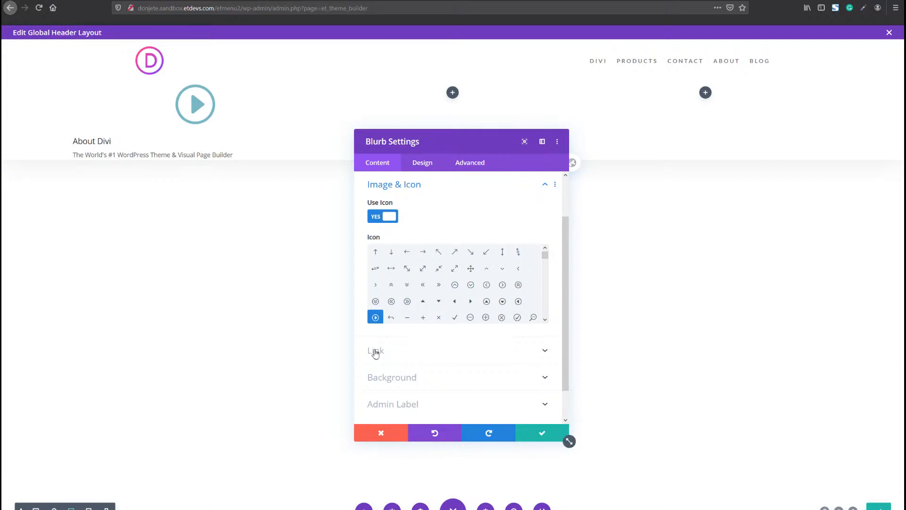
Step: Set the blurb's module link URL to #
left_click(375, 349)
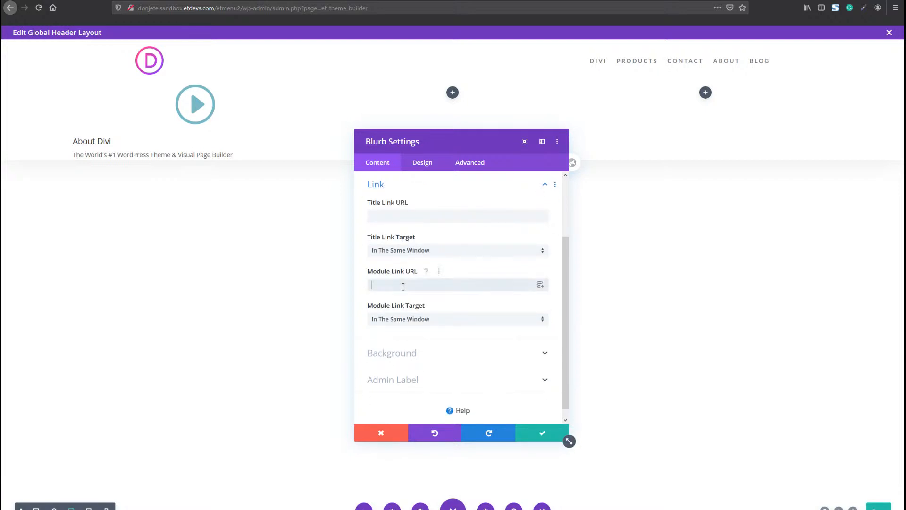
left_click(403, 287)
type("#")
Step: Paste the copied Image & Icon styles onto the blurb, giving colour #8f42ec, left icon placement and a 30px icon font size
left_click(418, 164)
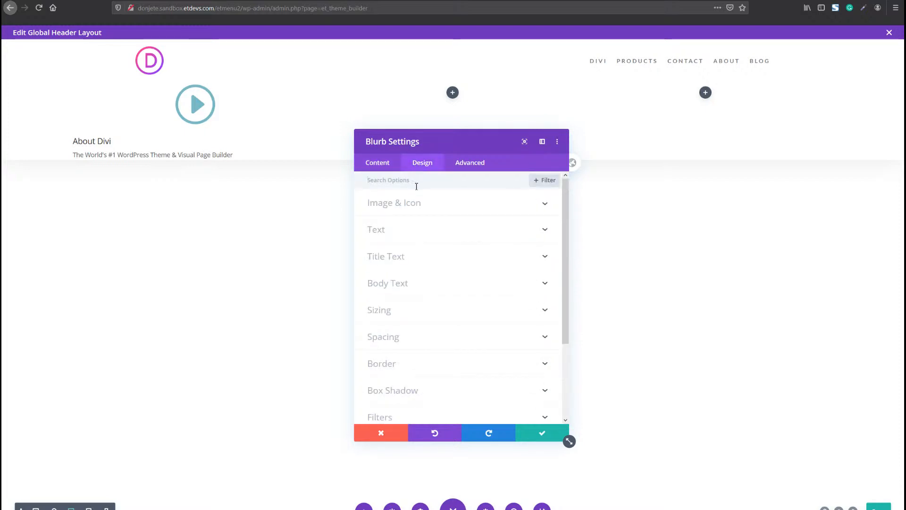
left_click(413, 214)
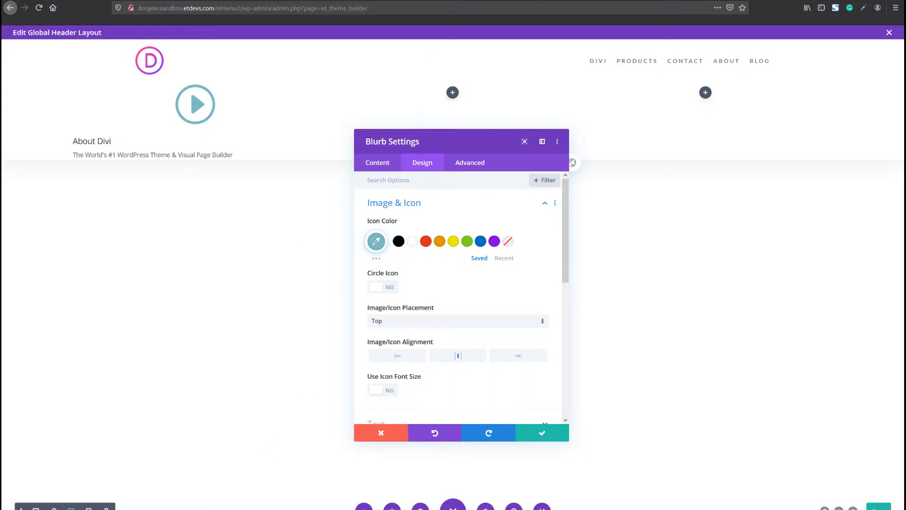
left_click(377, 241)
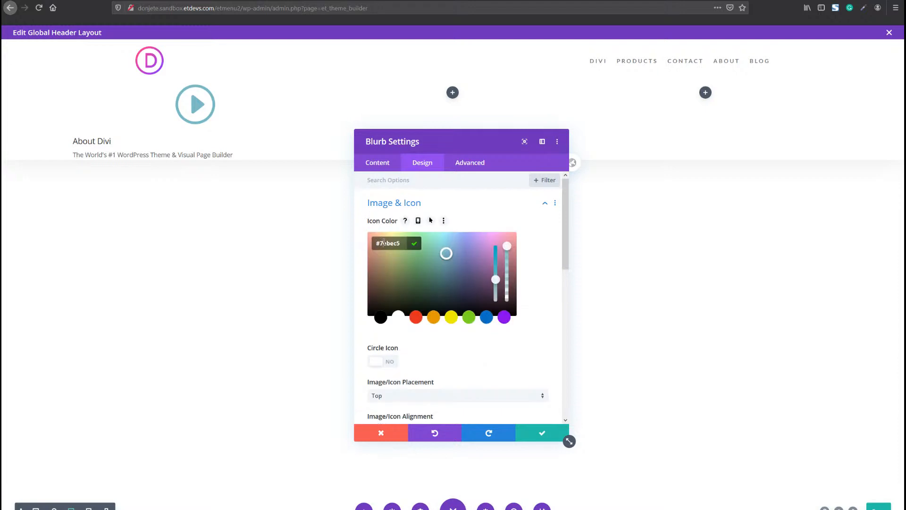
right_click(438, 208)
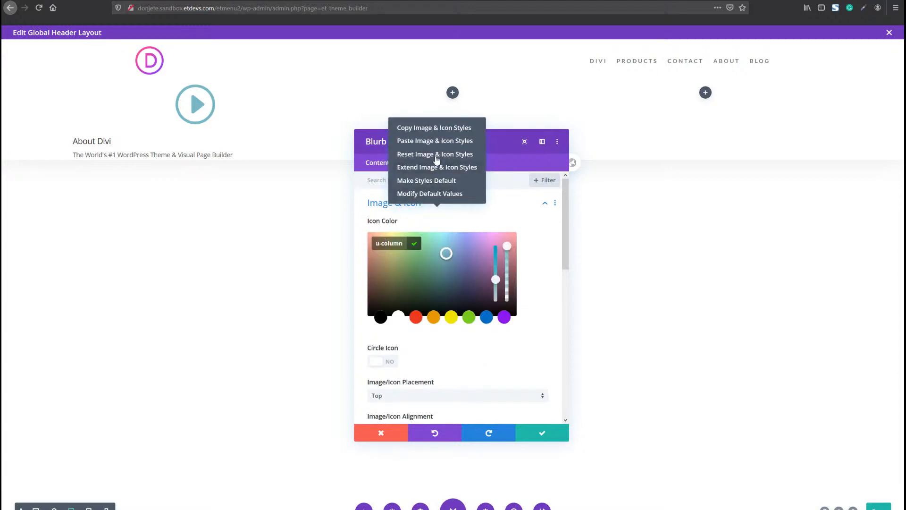
left_click(435, 146)
left_click(376, 241)
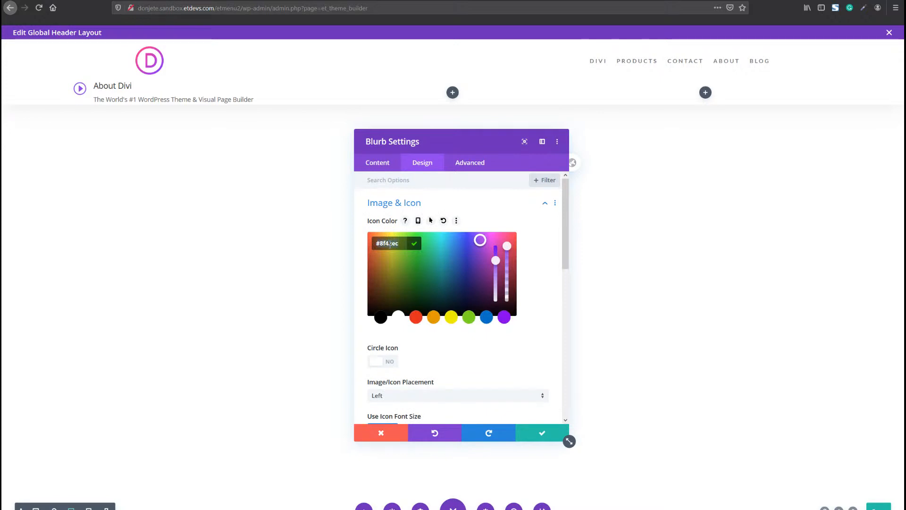
scroll(437, 333, "down", 3)
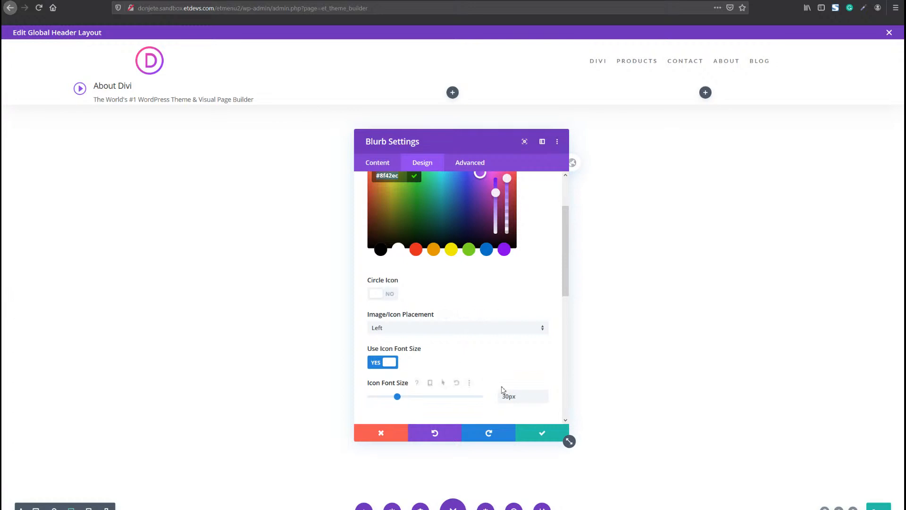
scroll(488, 365, "down", 1)
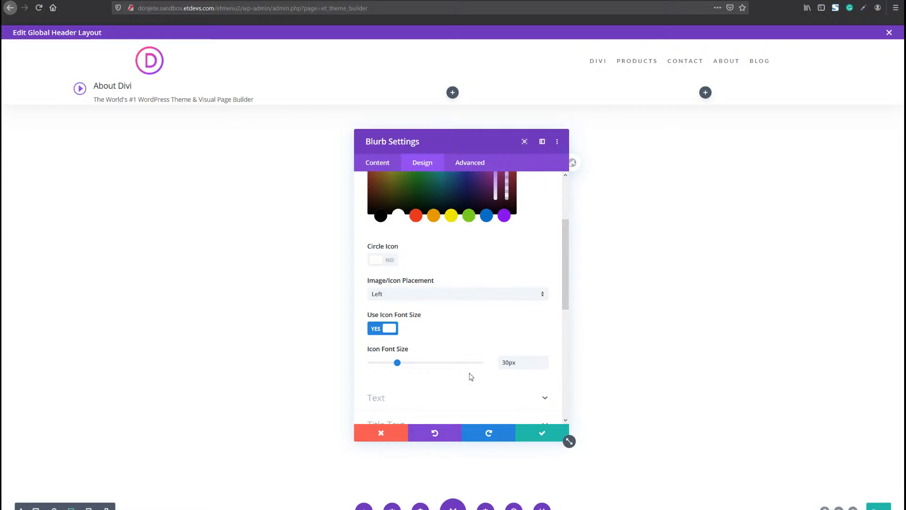
scroll(461, 358, "down", 2)
scroll(415, 236, "up", 4)
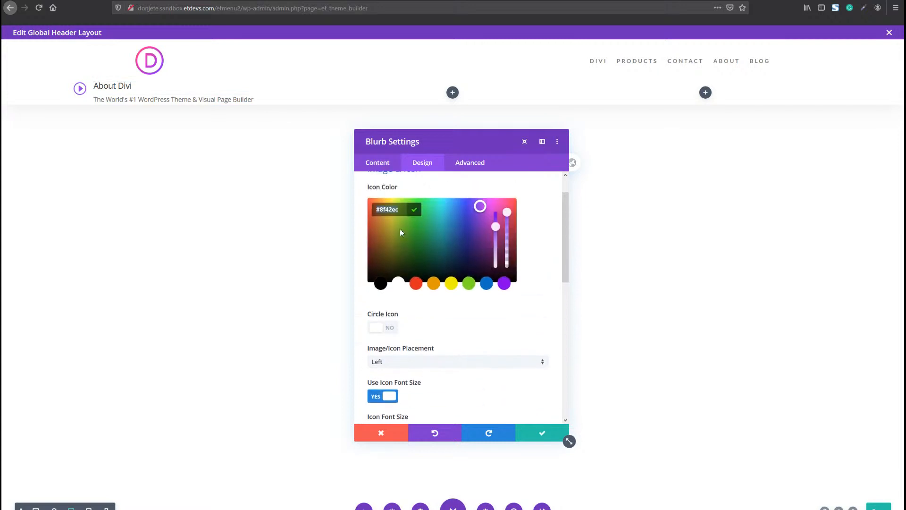
scroll(471, 344, "down", 4)
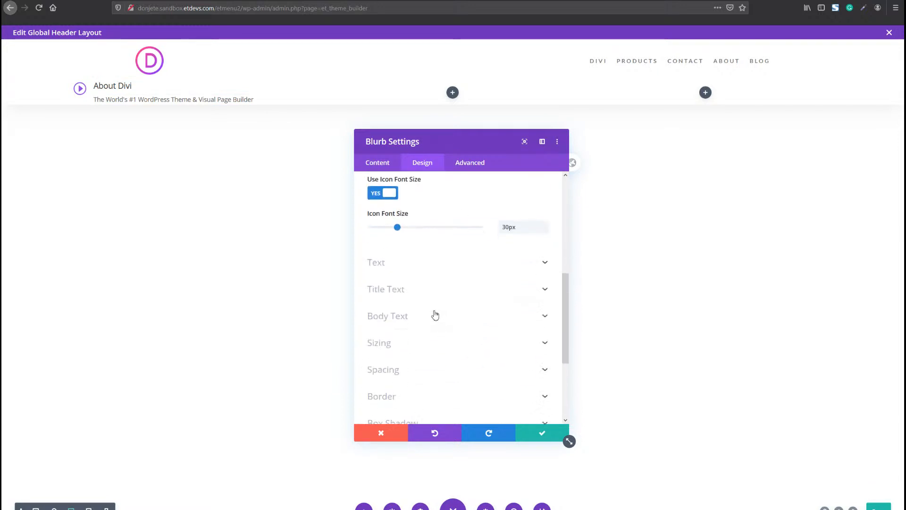
Step: Set the blurb's title font to Lato with Bold weight and uppercase style
left_click(432, 297)
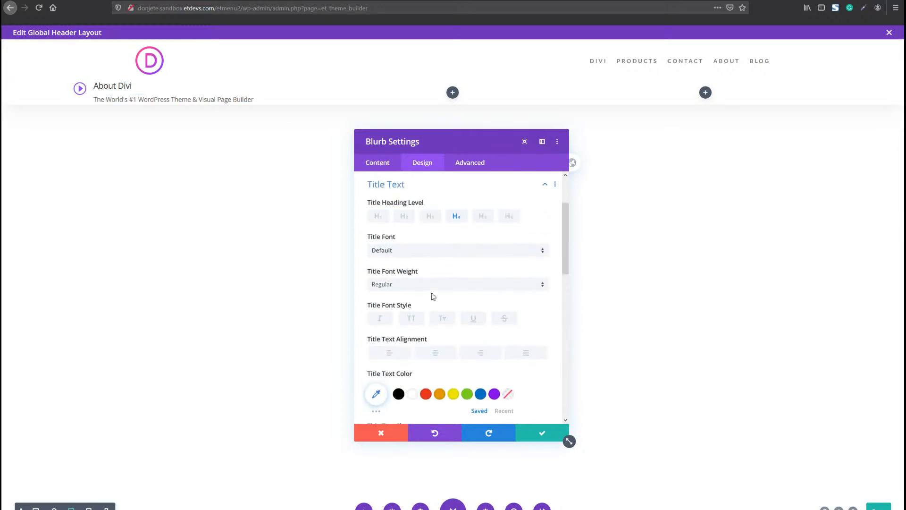
left_click(437, 256)
type("lato")
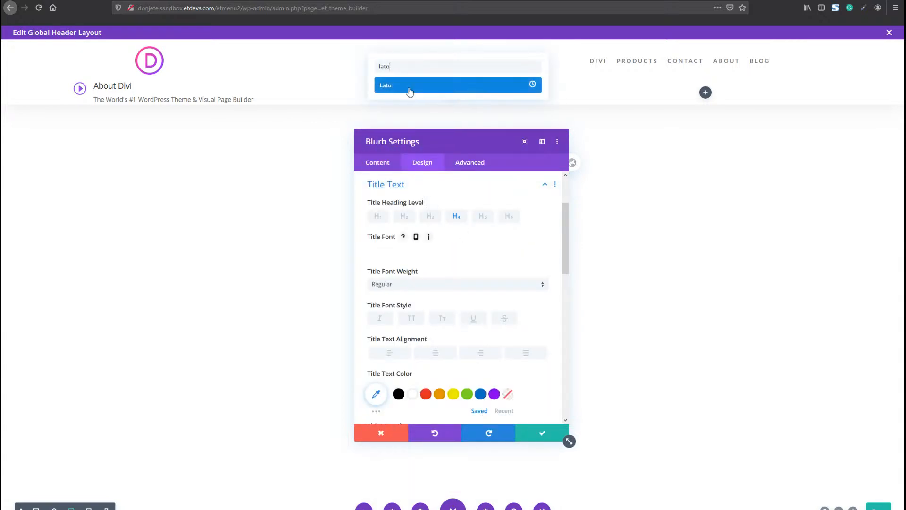
left_click(411, 86)
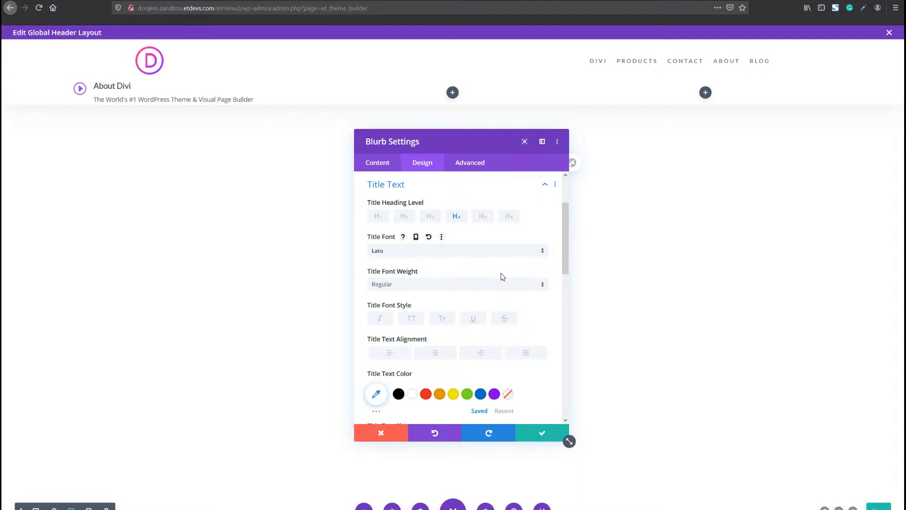
left_click(449, 287)
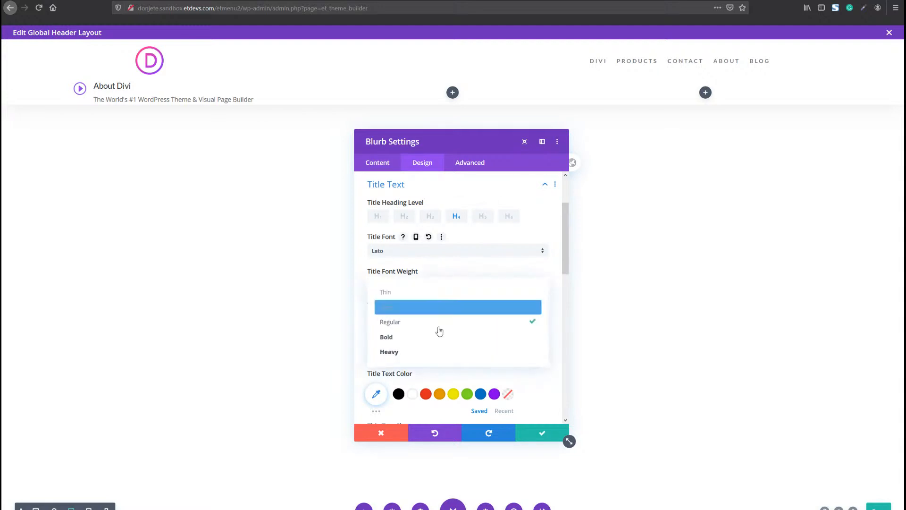
left_click(434, 337)
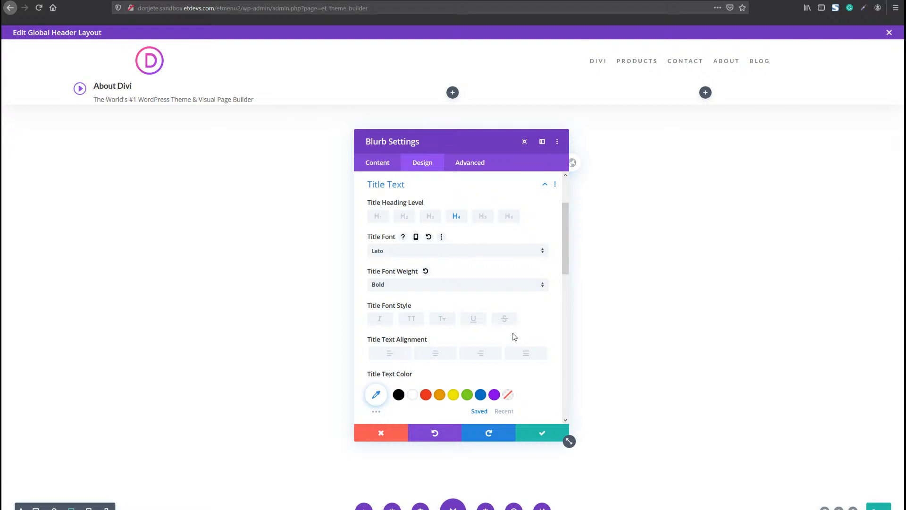
left_click(416, 325)
Step: Set the blurb's title text color to #8f42ec
scroll(415, 325, "down", 2)
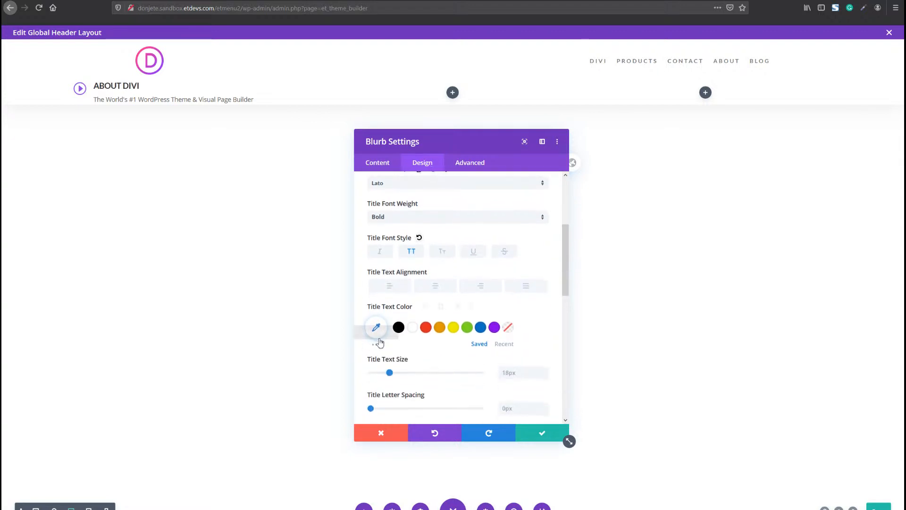
left_click(377, 326)
type("#8f42ec")
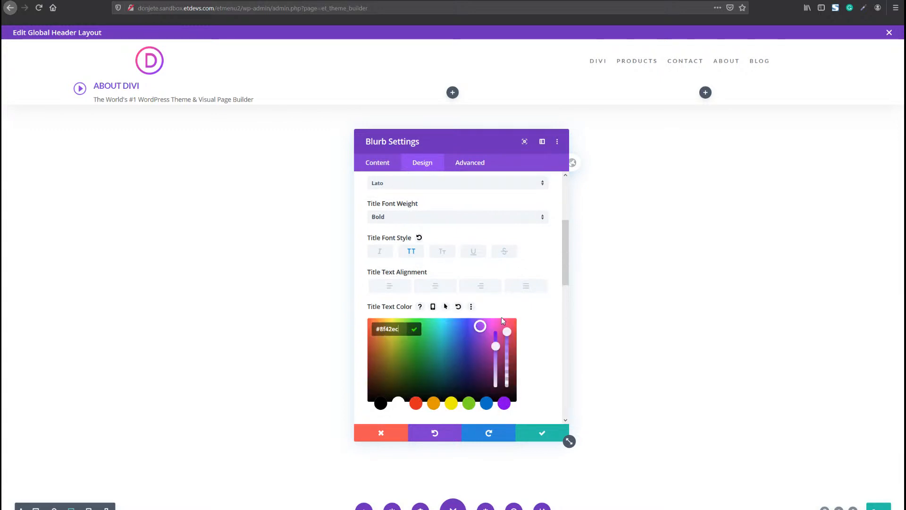
Step: Set the blurb's title text size to 16px and letter spacing to 2px, keeping the line height at 1em
scroll(506, 318, "down", 3)
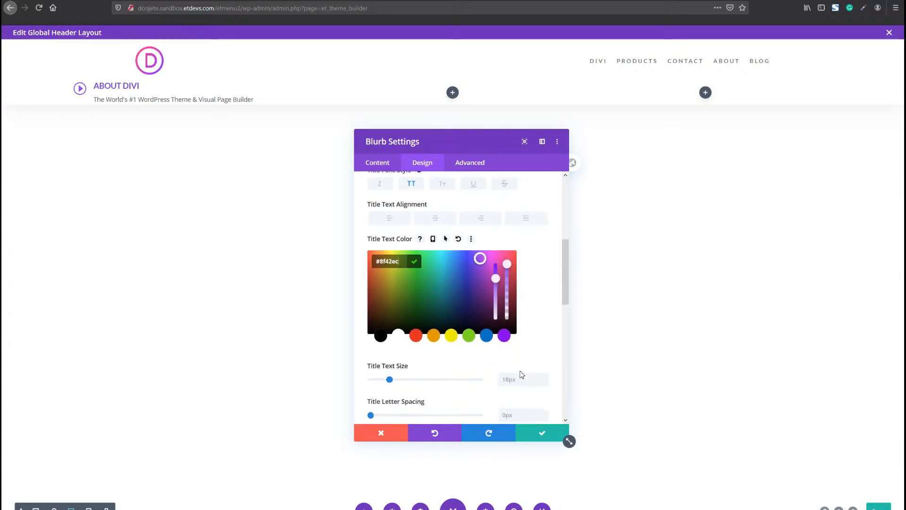
left_click(544, 381)
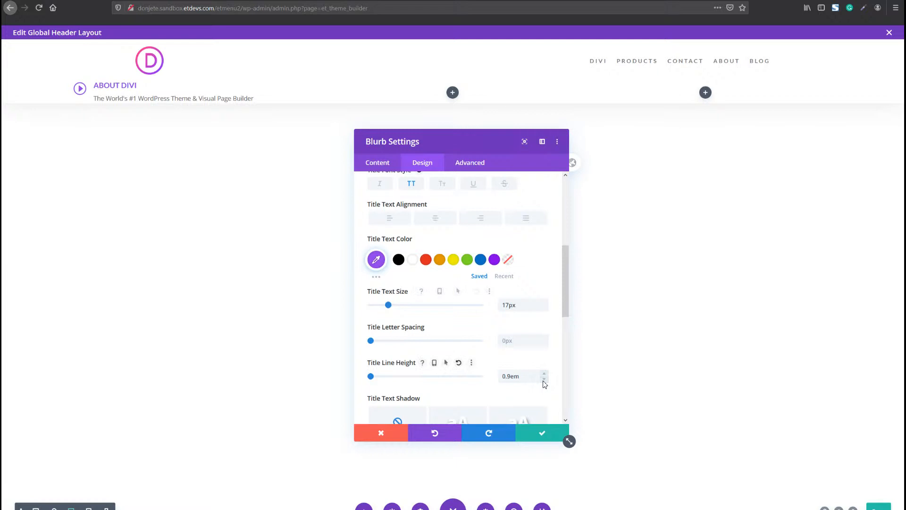
left_click(544, 308)
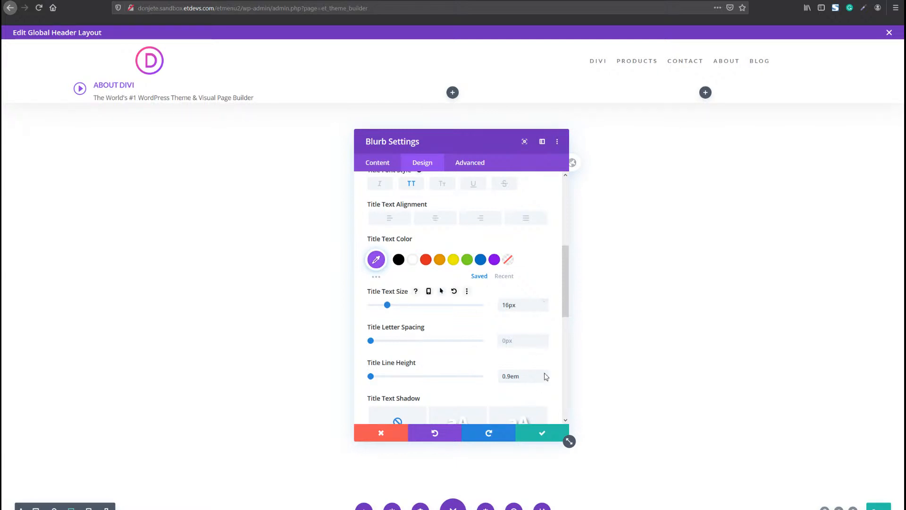
left_click(545, 372)
left_click(546, 338)
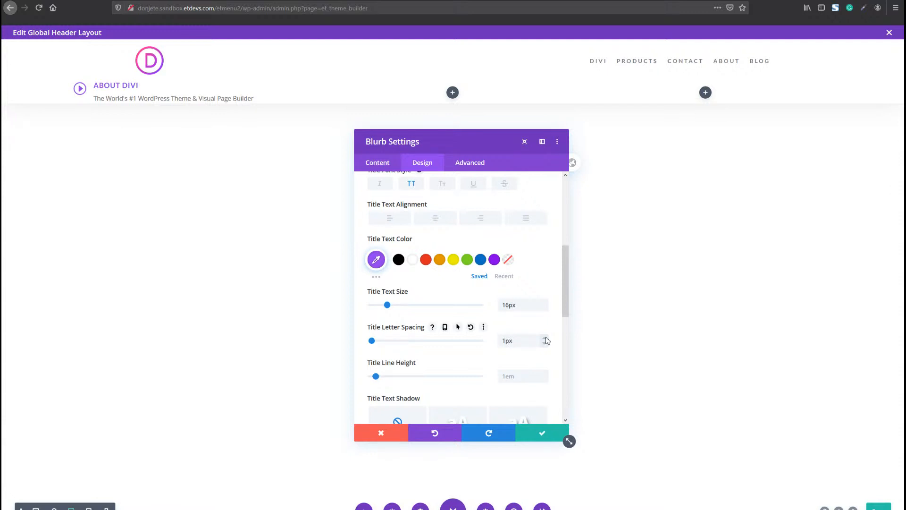
left_click(546, 338)
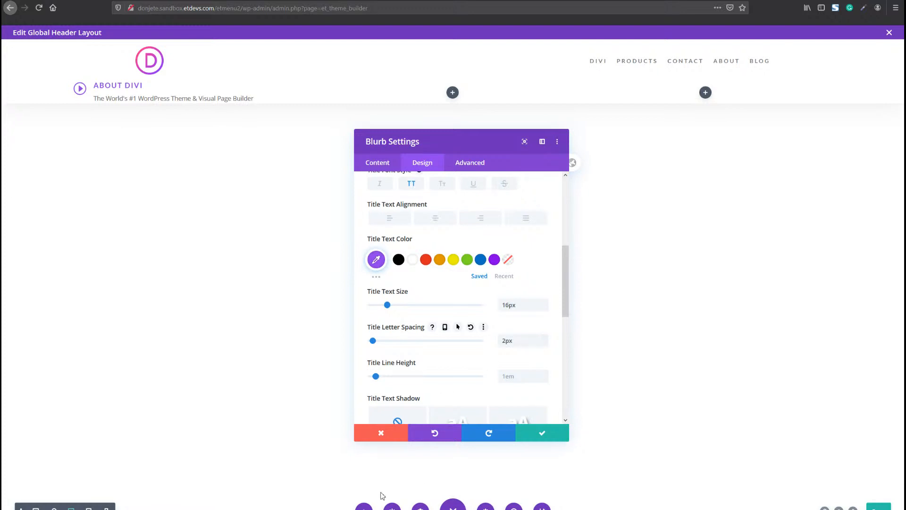
Step: Set the blurb's body text font to Lato
scroll(425, 333, "down", 3)
left_click(414, 396)
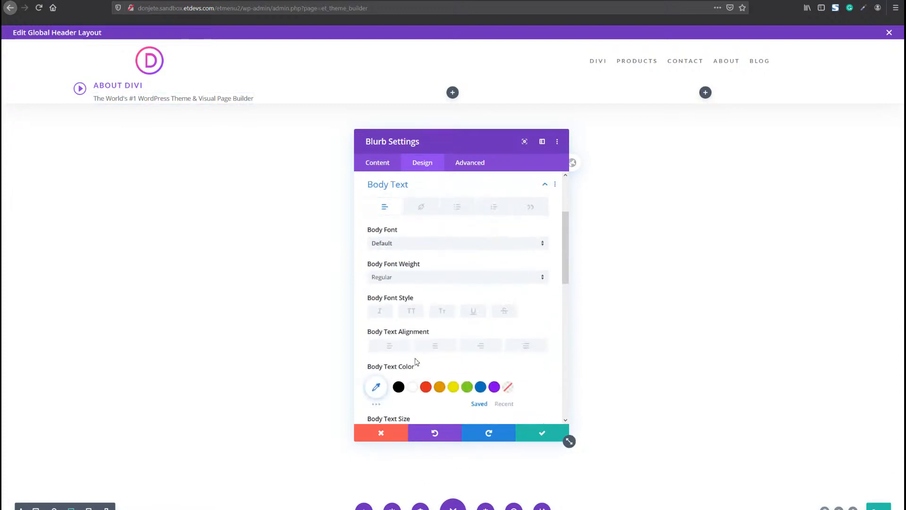
left_click(401, 246)
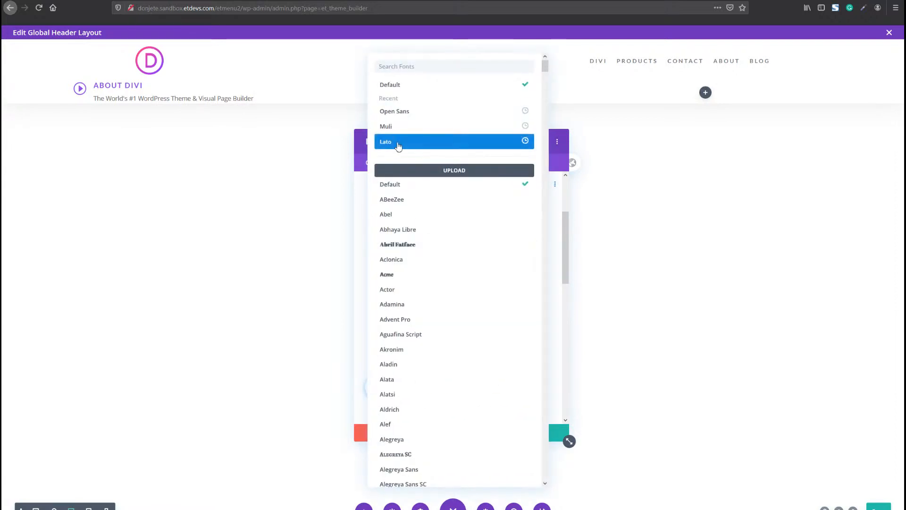
left_click(397, 147)
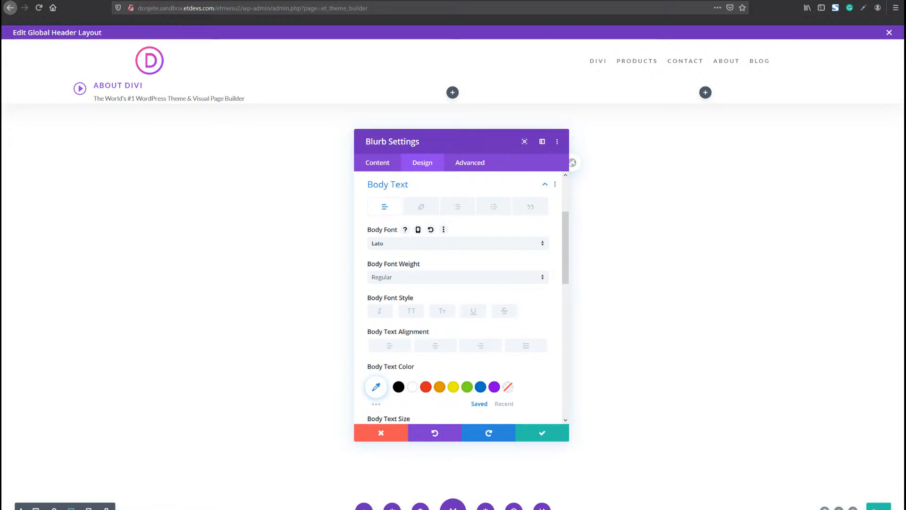
Step: Set the blurb's content width to 100% in its sizing options
scroll(481, 366, "down", 15)
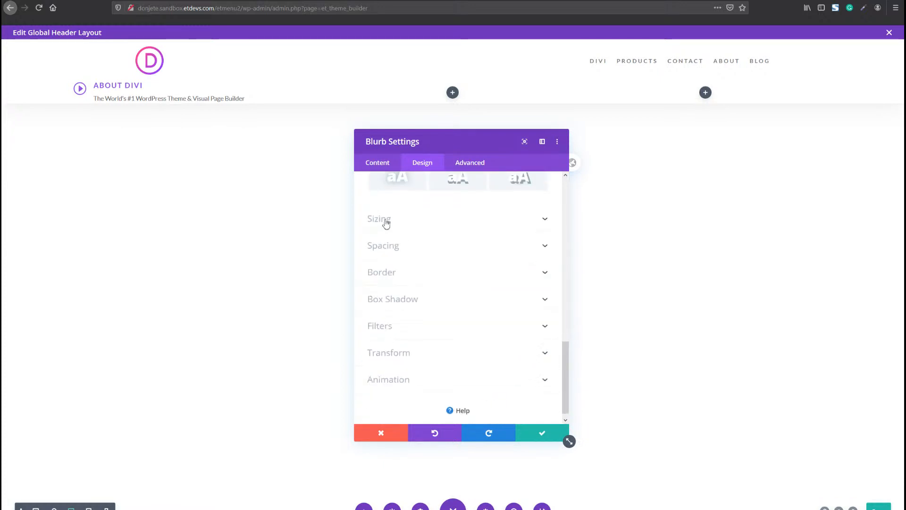
left_click(386, 221)
left_click(526, 215)
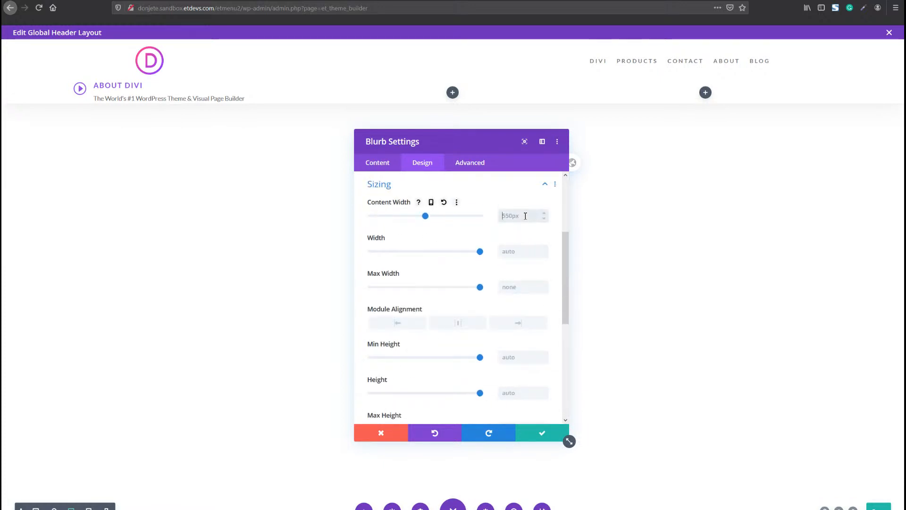
type("100%")
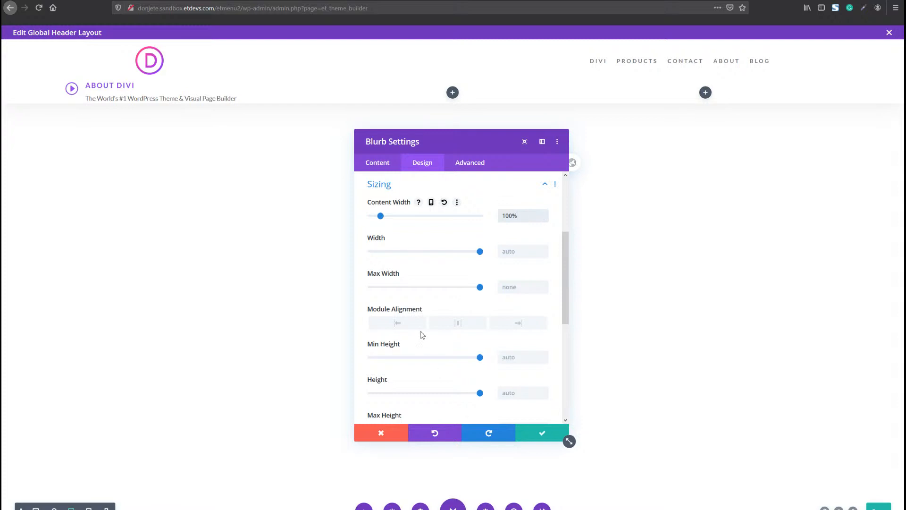
Step: Paste the copied Spacing styles onto the blurb, giving desktop padding of 15px top and bottom and 6% left and right
scroll(420, 336, "down", 4)
left_click(400, 305)
scroll(396, 303, "up", 1)
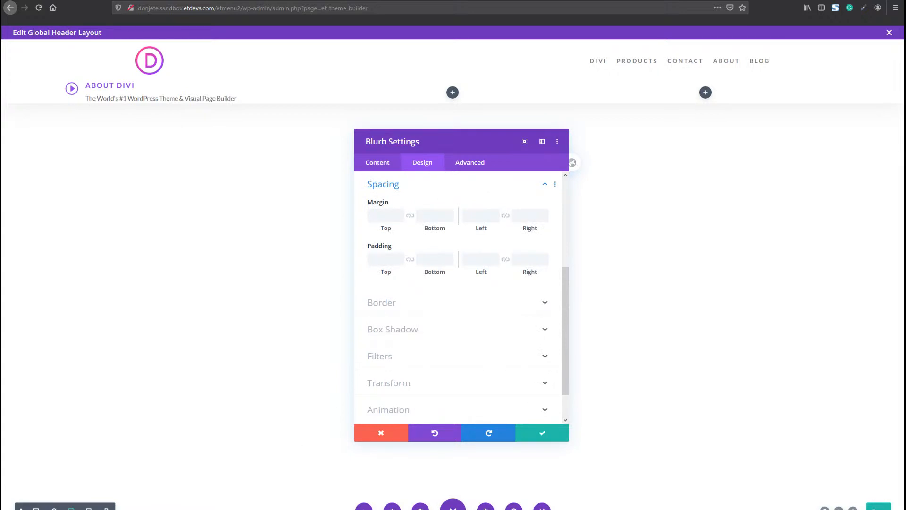
right_click(426, 189)
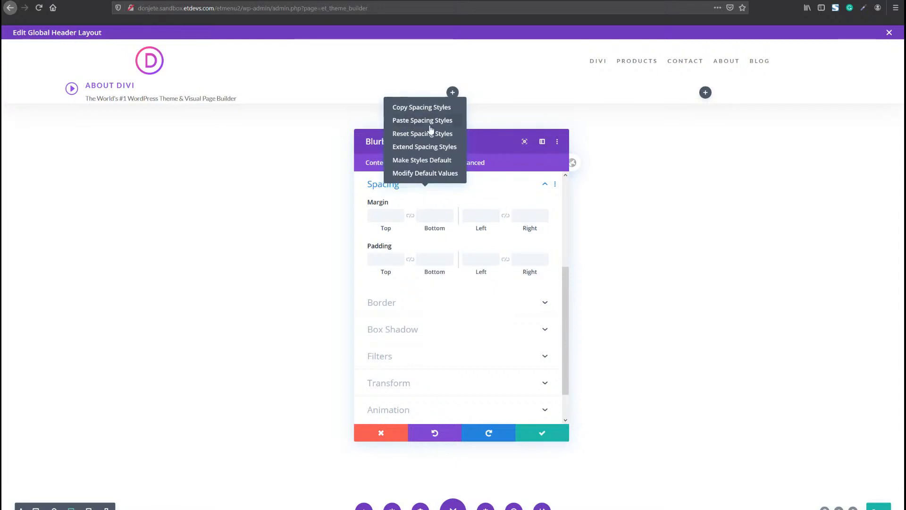
left_click(430, 124)
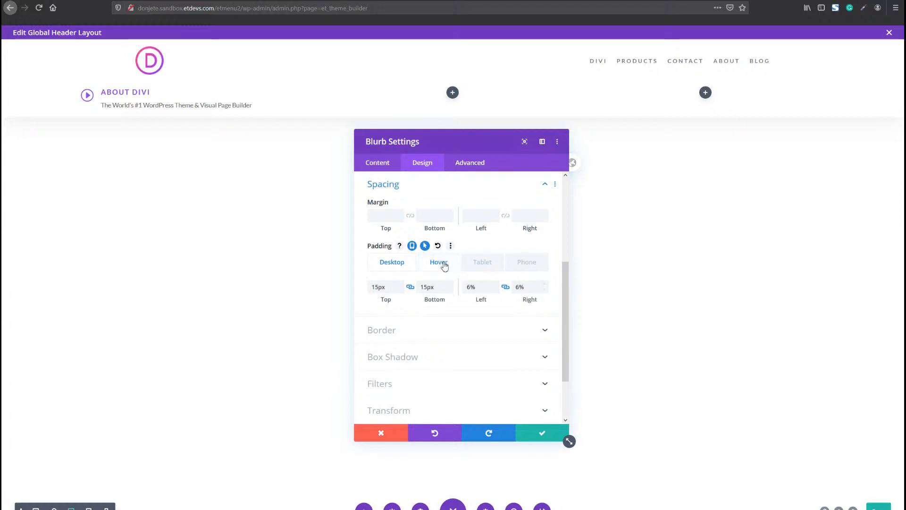
Step: Review the blurb's padding values for the desktop, hover, tablet and phone states, and check the live page's menu
left_click(442, 263)
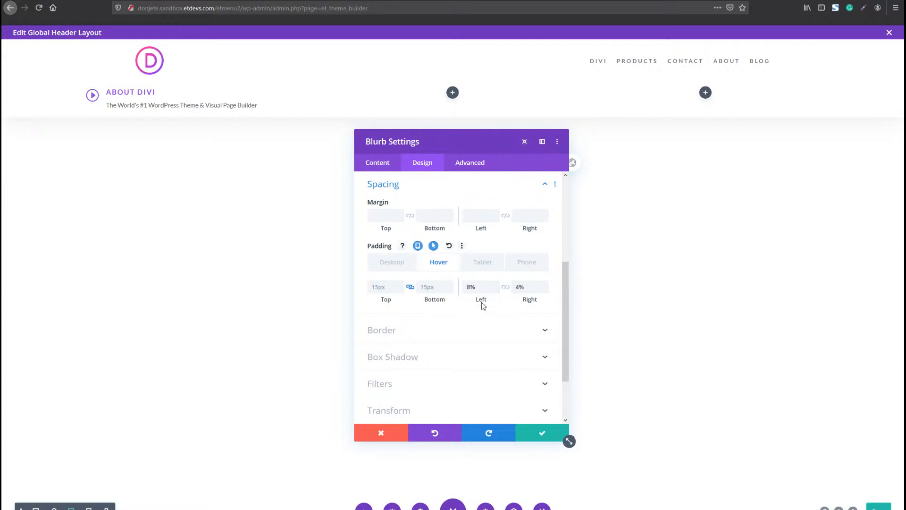
left_click(481, 288)
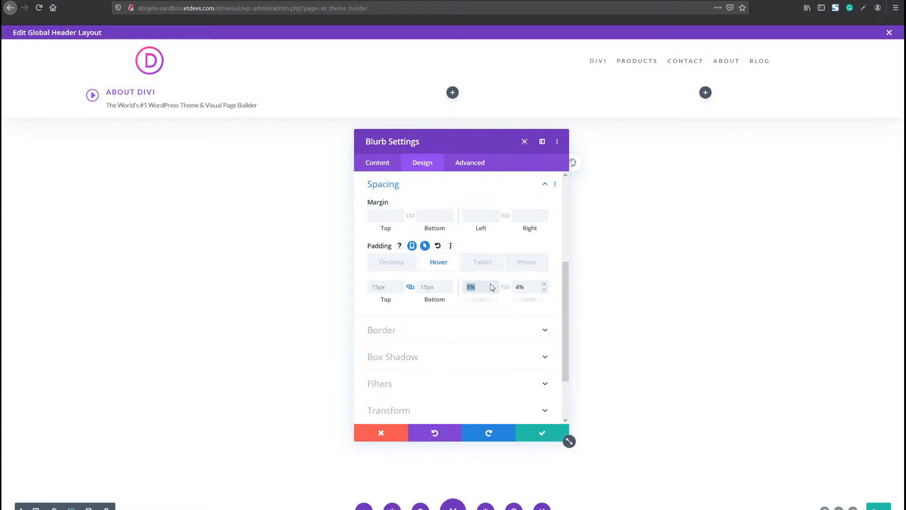
left_click(490, 269)
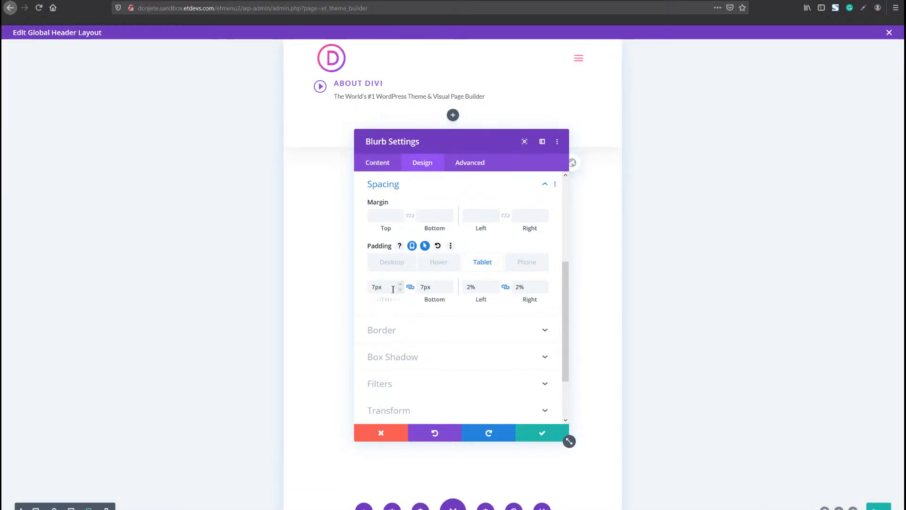
left_click(517, 269)
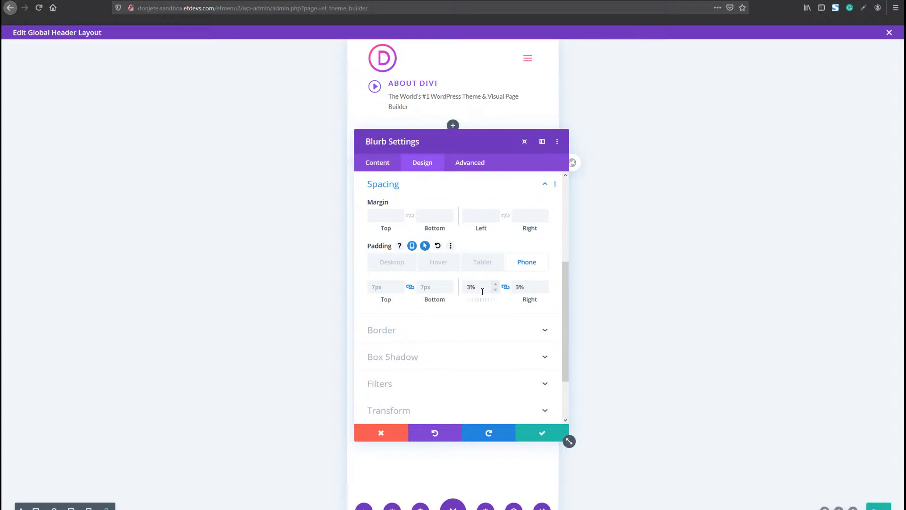
left_click(479, 270)
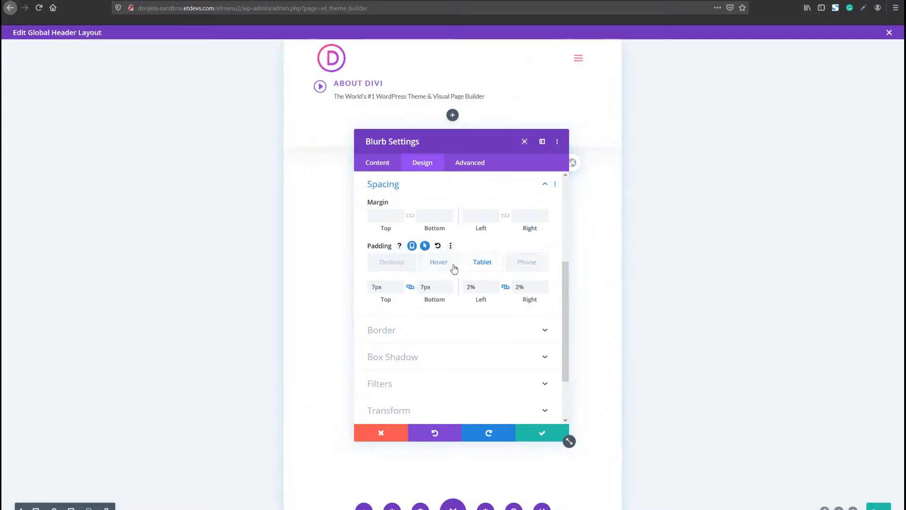
left_click(406, 268)
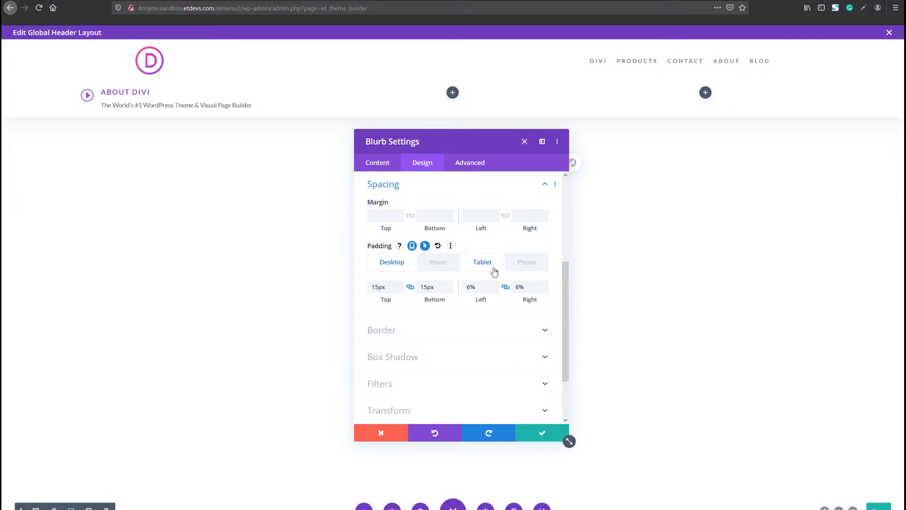
left_click(437, 263)
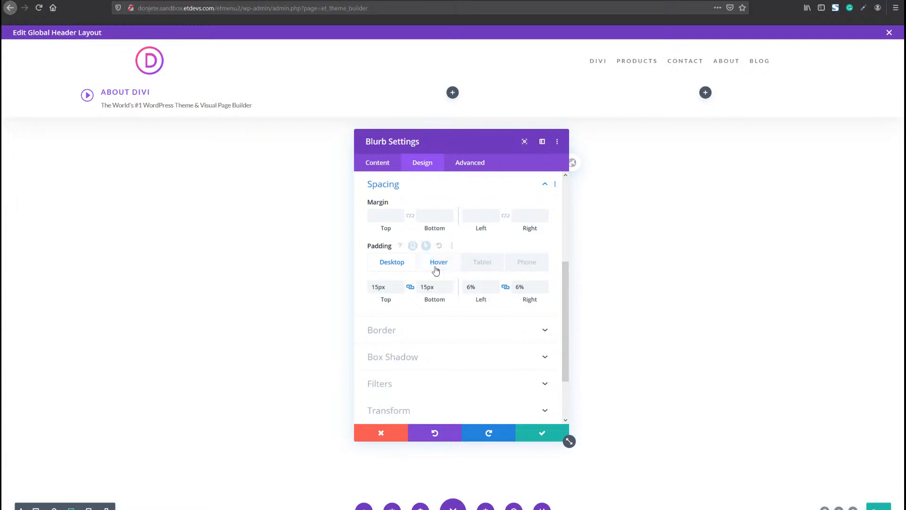
left_click(477, 287)
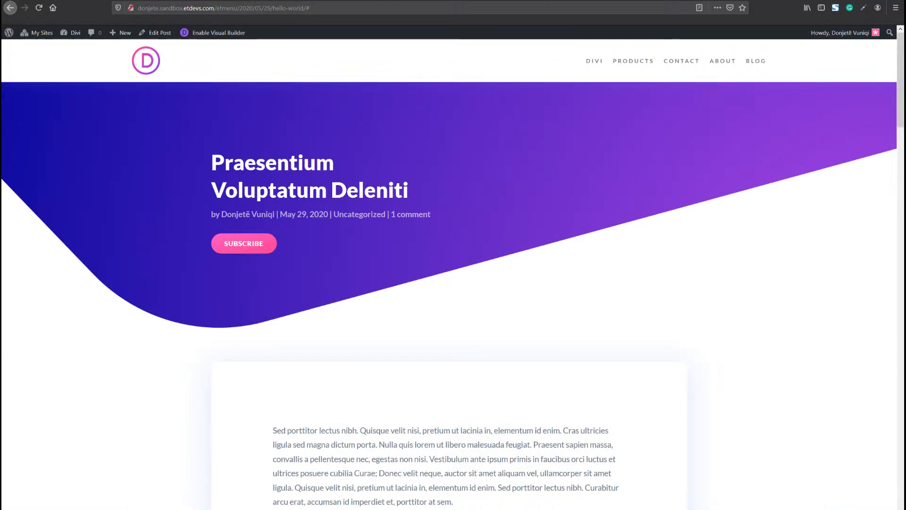
mouse_move(584, 76)
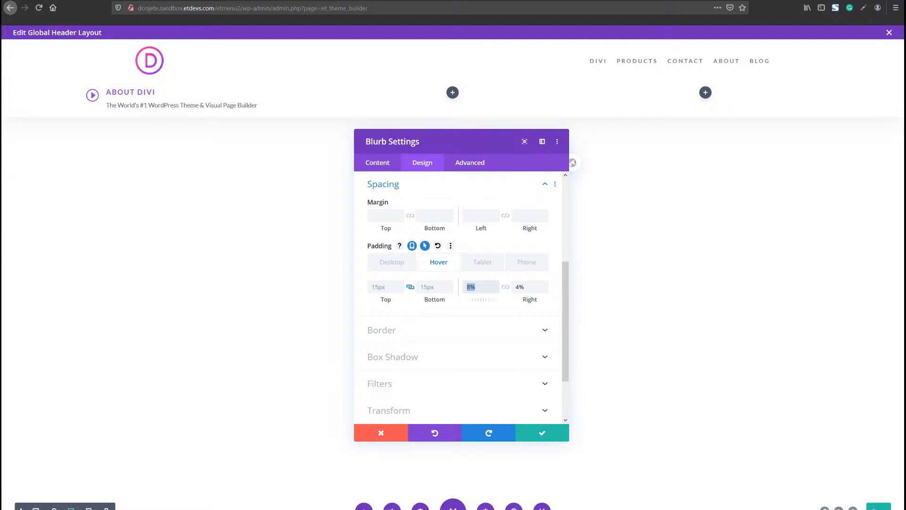
Step: Set the blurb's image/icon animation to No Animation
scroll(421, 369, "down", 3)
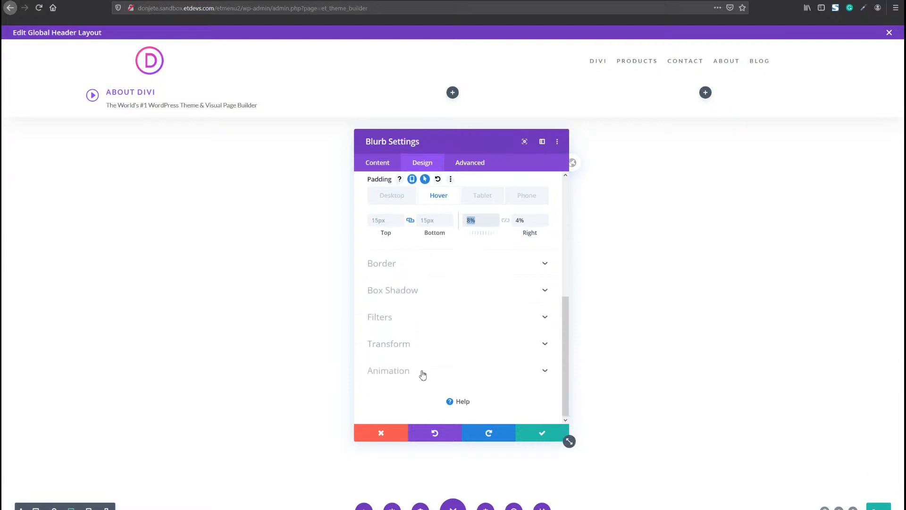
left_click(421, 371)
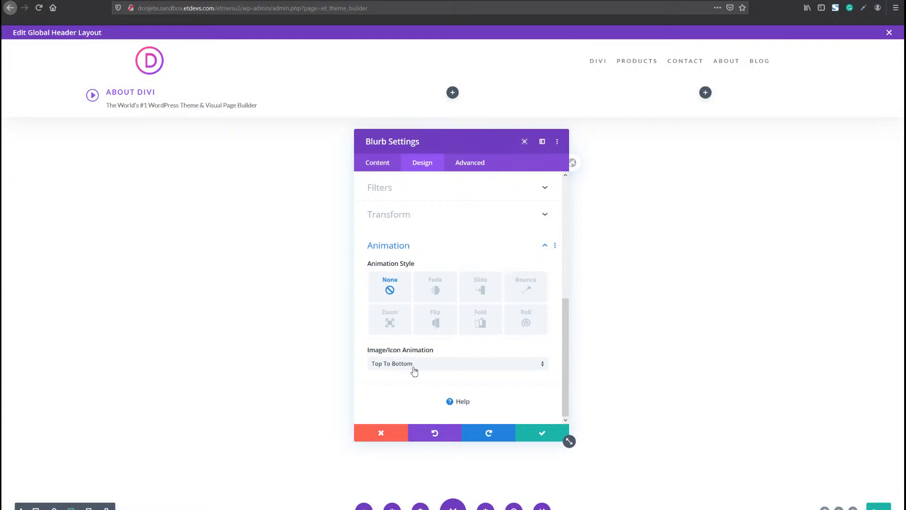
left_click(414, 371)
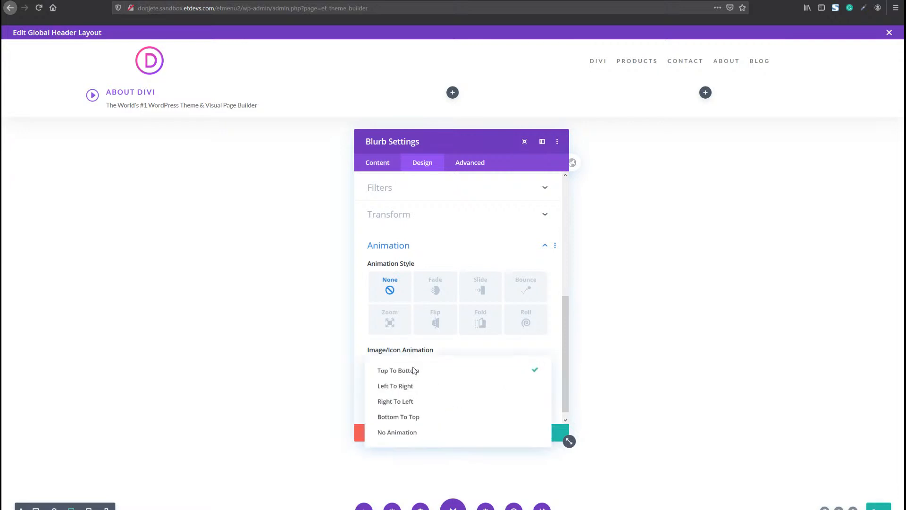
left_click(421, 433)
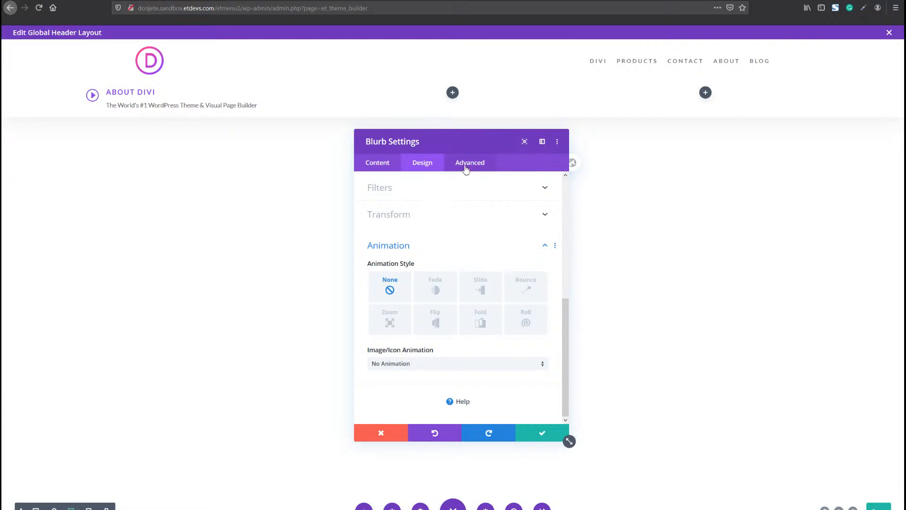
Step: Assign the CSS class dropdown-menu-item to the blurb
left_click(466, 168)
left_click(417, 213)
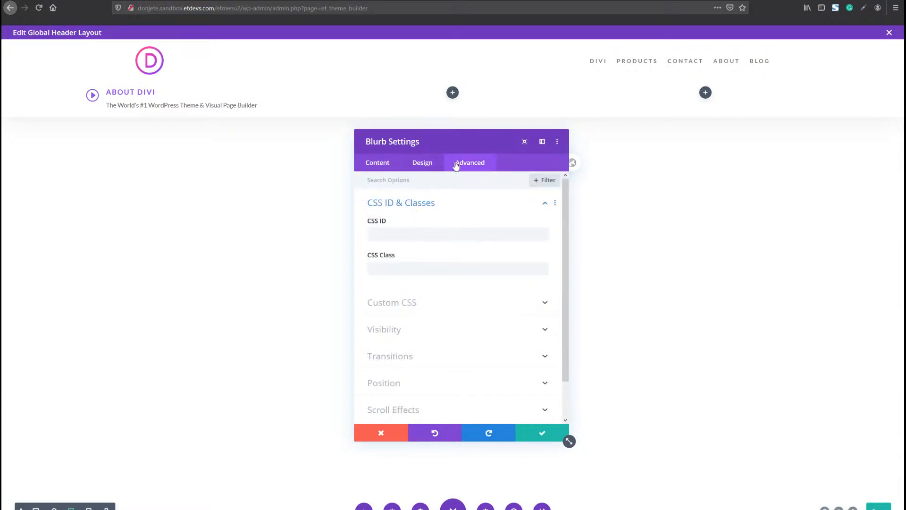
left_click(417, 270)
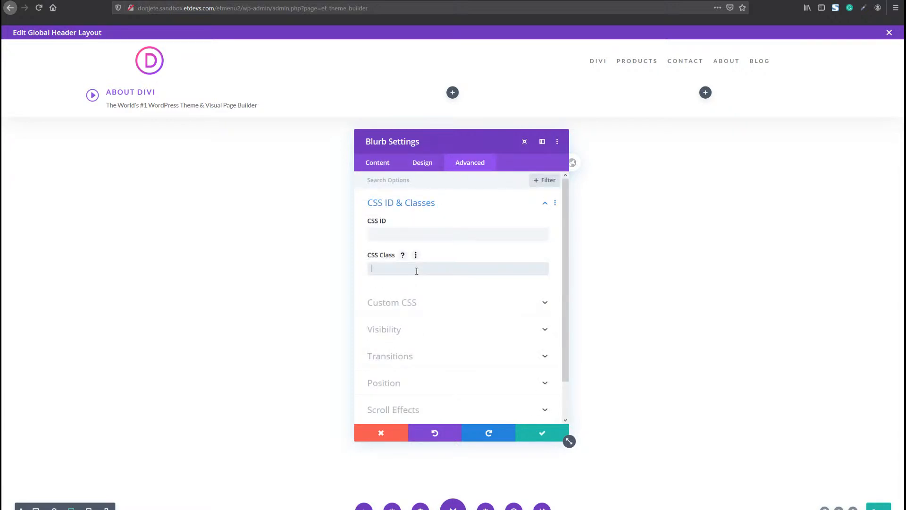
type("dropdown-menu-item")
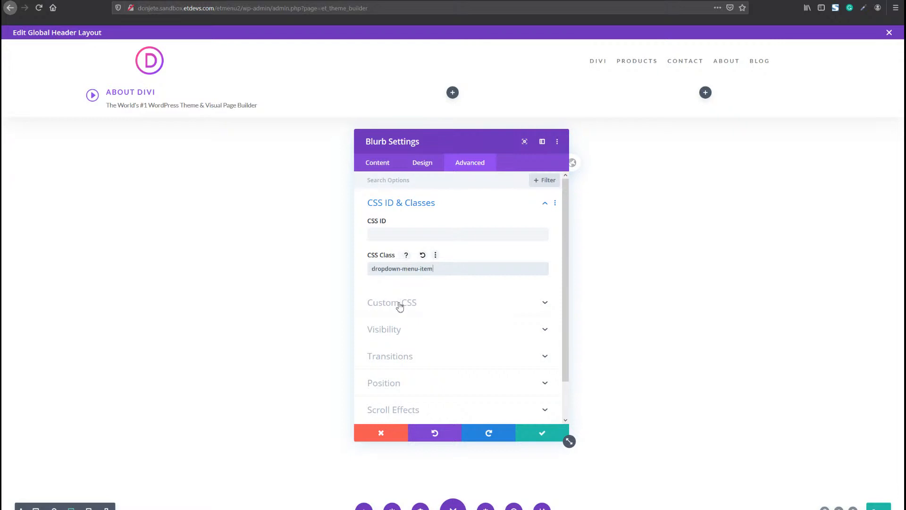
Step: Add the custom CSS "cursor: pointer;" to the blurb's main element and save the blurb settings
left_click(400, 303)
left_click(400, 303)
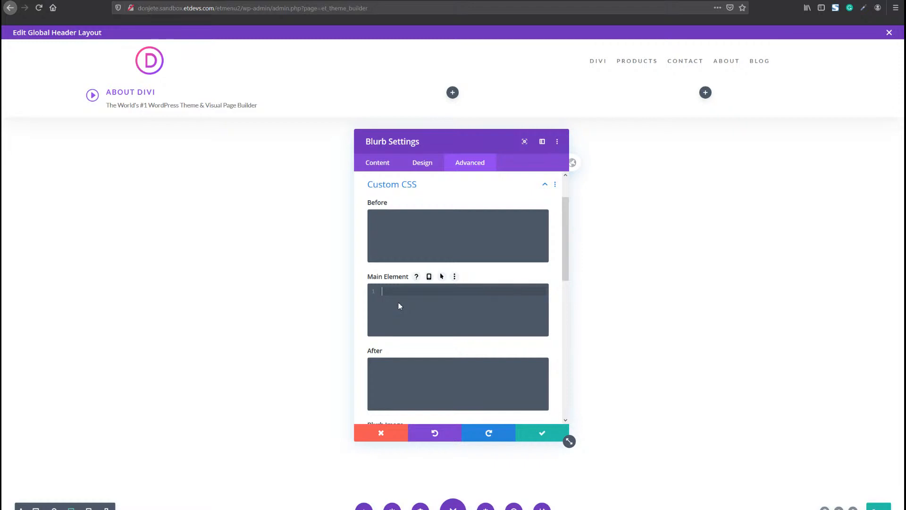
type("curosr:")
type(" pointer;")
left_click(539, 433)
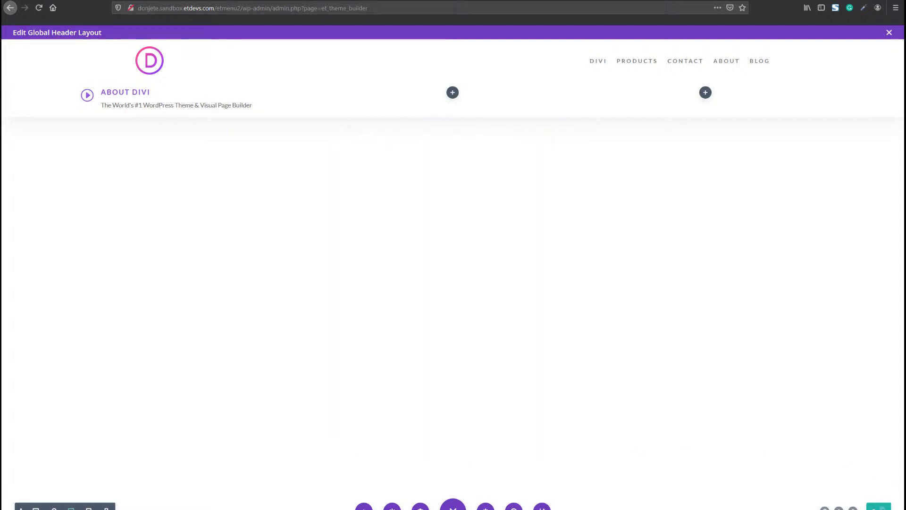
Step: Duplicate the About Divi blurb and delete surplus copies so the first column holds five blurbs
mouse_move(192, 103)
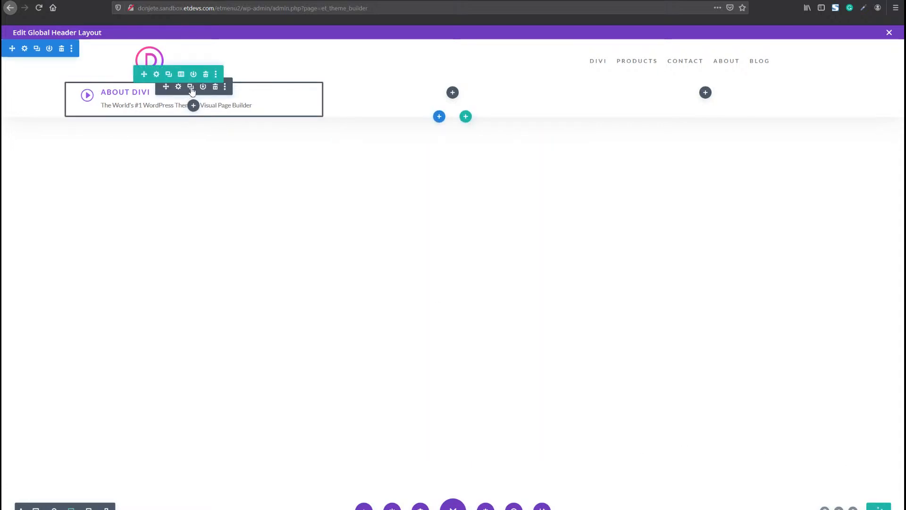
left_click(191, 87)
left_click(191, 87)
left_click(191, 88)
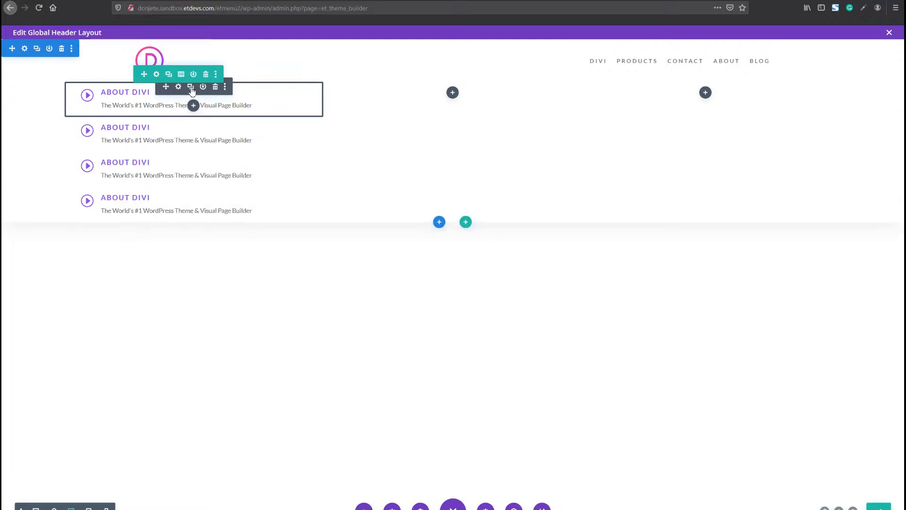
left_click(191, 87)
left_click(191, 87)
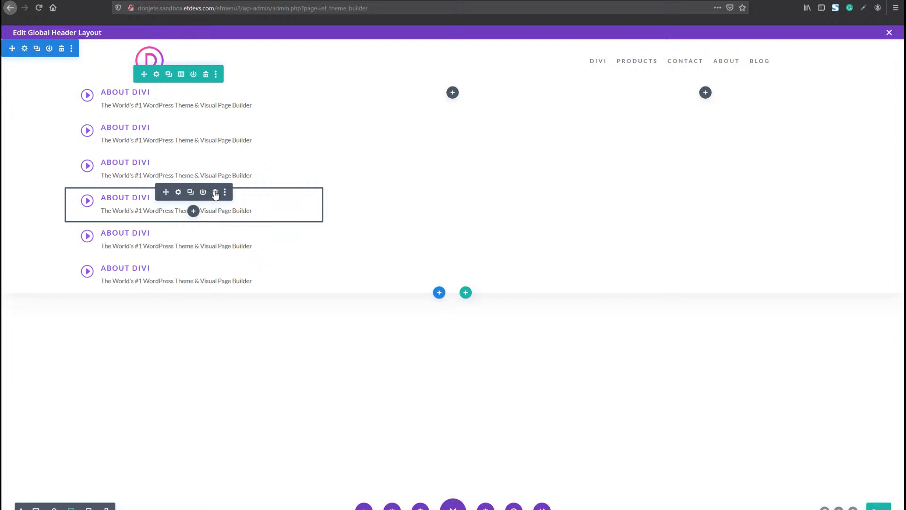
left_click(215, 193)
left_click(215, 192)
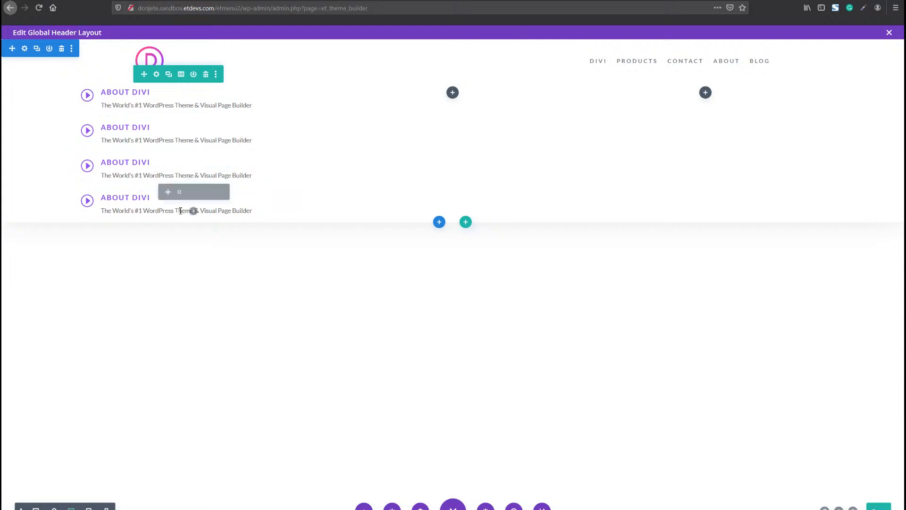
left_click(190, 193)
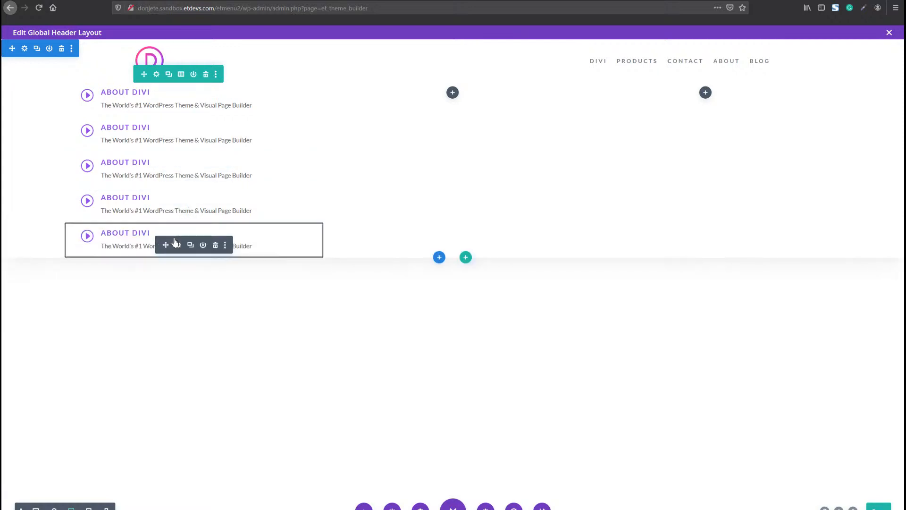
Step: Set the background color of the fifth About Divi blurb in the first column to #f9f9f9
left_click(178, 228)
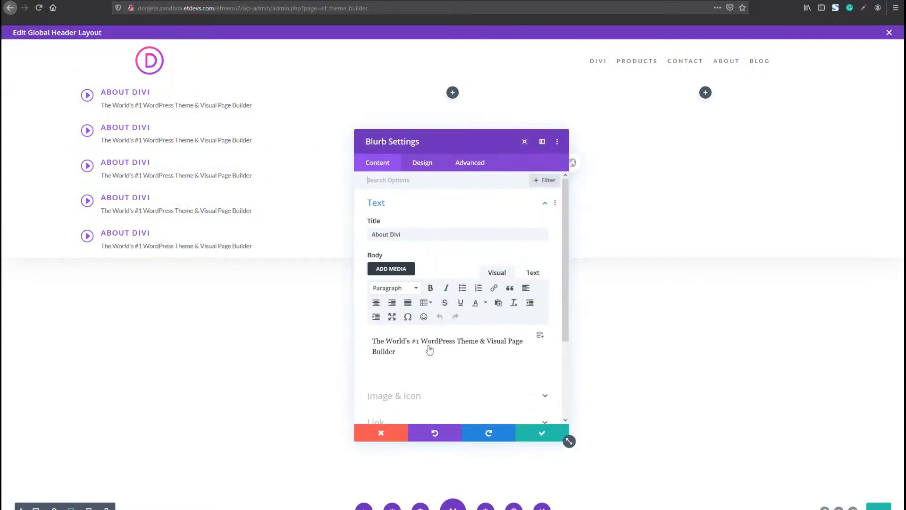
scroll(431, 346, "down", 3)
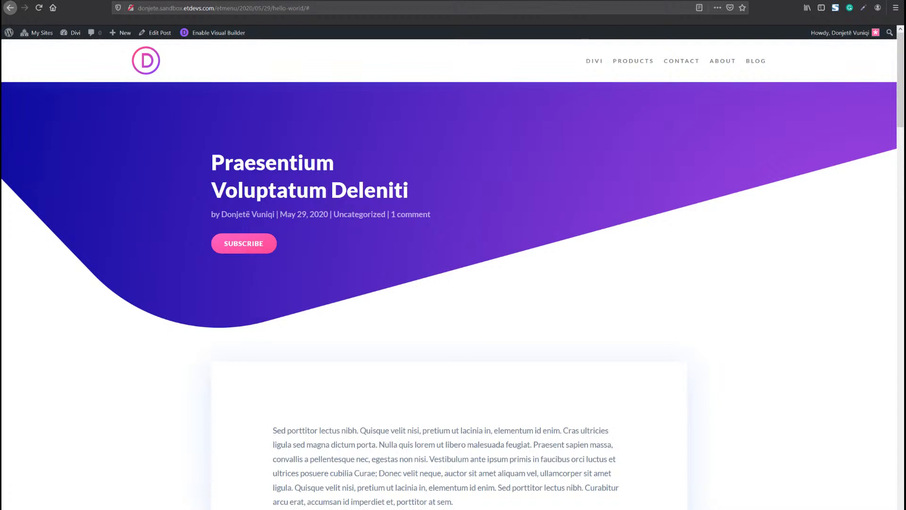
mouse_move(593, 61)
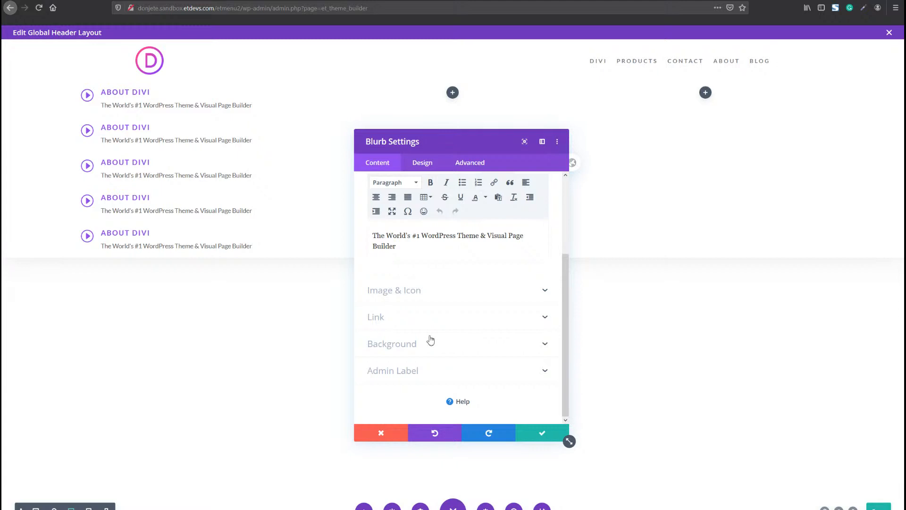
left_click(431, 340)
left_click(404, 283)
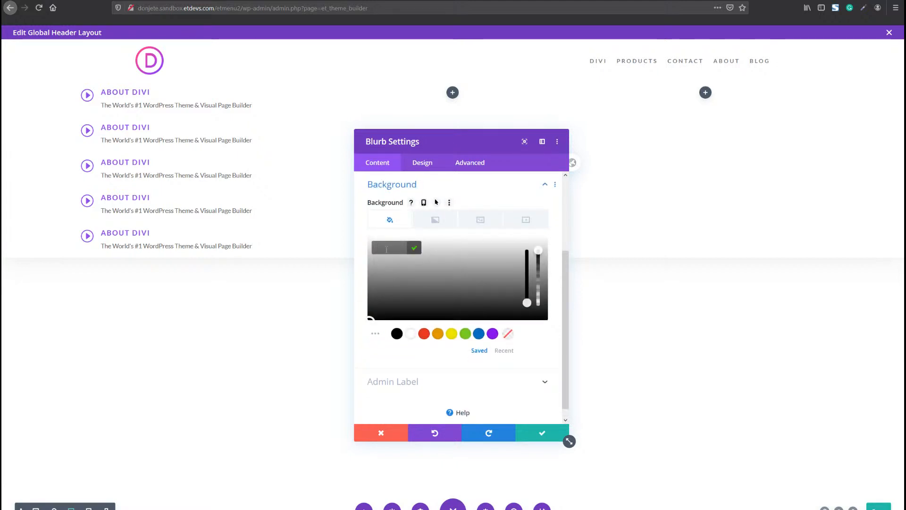
type("#f9f9f9")
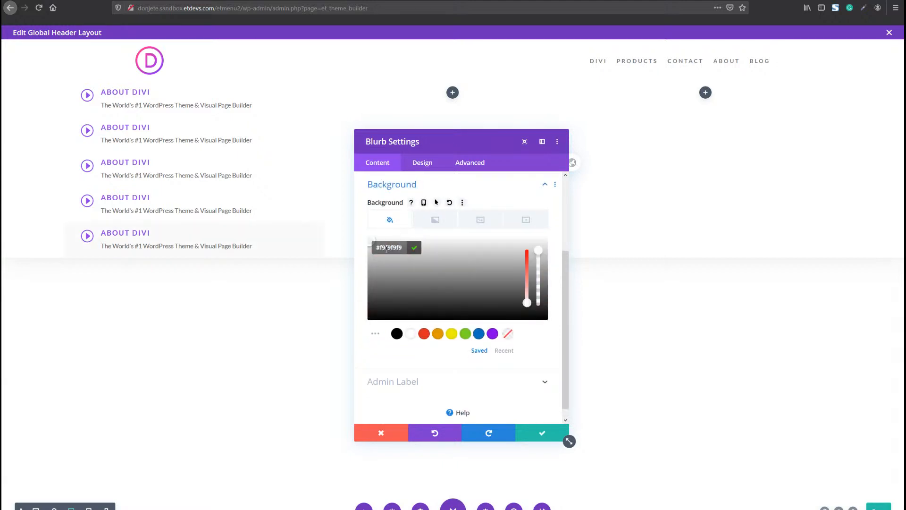
key("BackSpace")
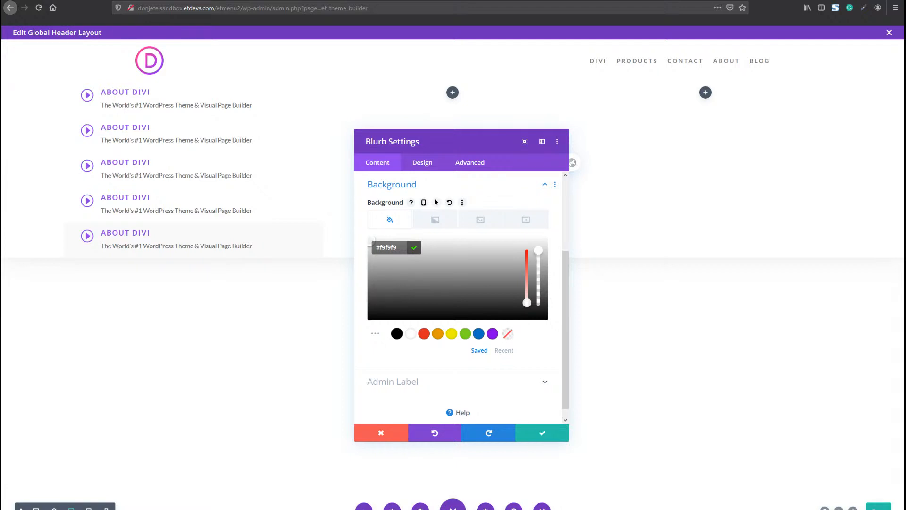
Step: Change the fifth blurb's icon color to #3b45eb and its icon font size to 22px
left_click(422, 166)
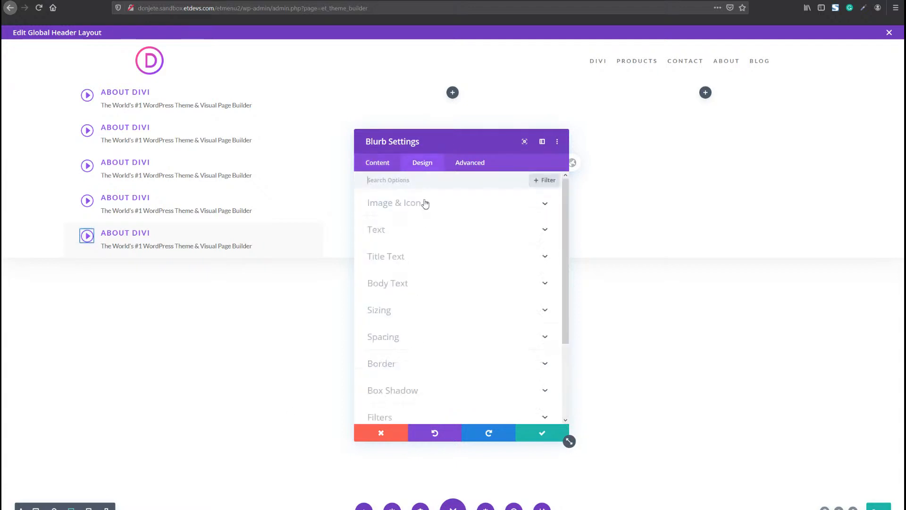
right_click(425, 203)
left_click(439, 188)
left_click(425, 205)
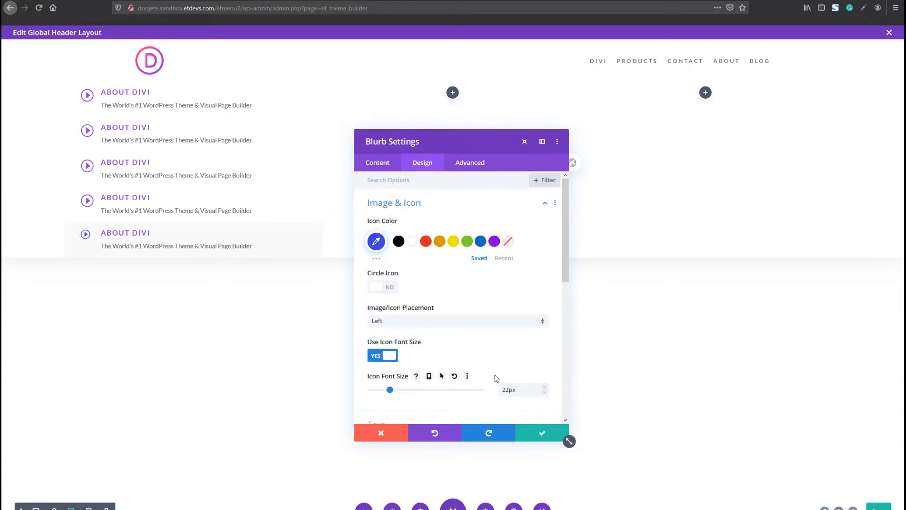
left_click(377, 242)
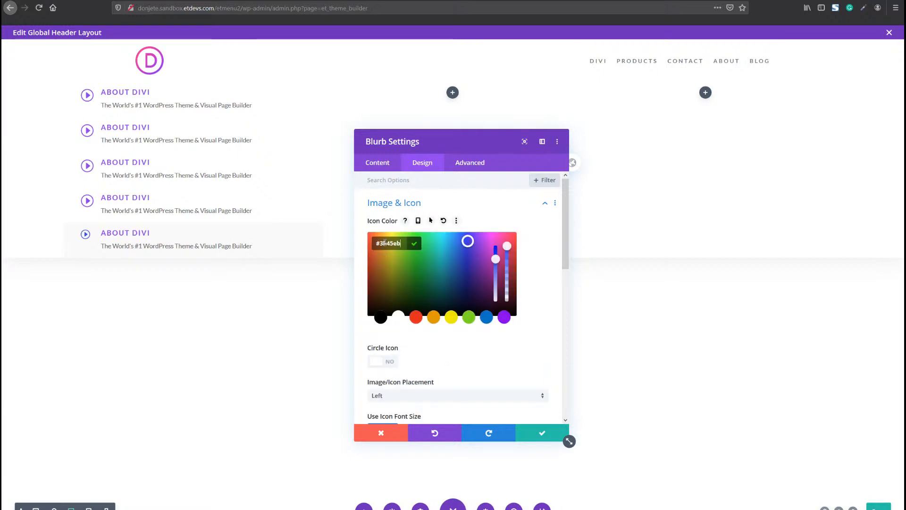
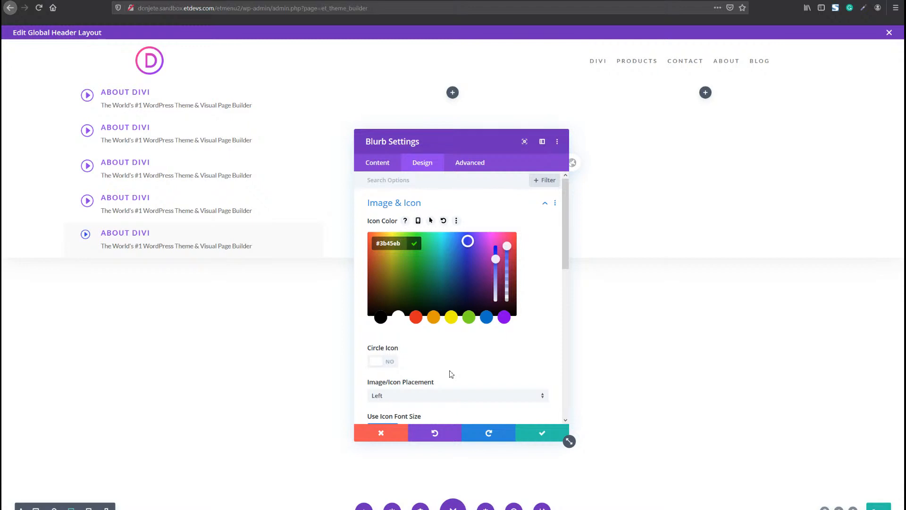
Step: Copy the icon color #3b45eb and apply it as the blurb's title text color
scroll(491, 359, "down", 5)
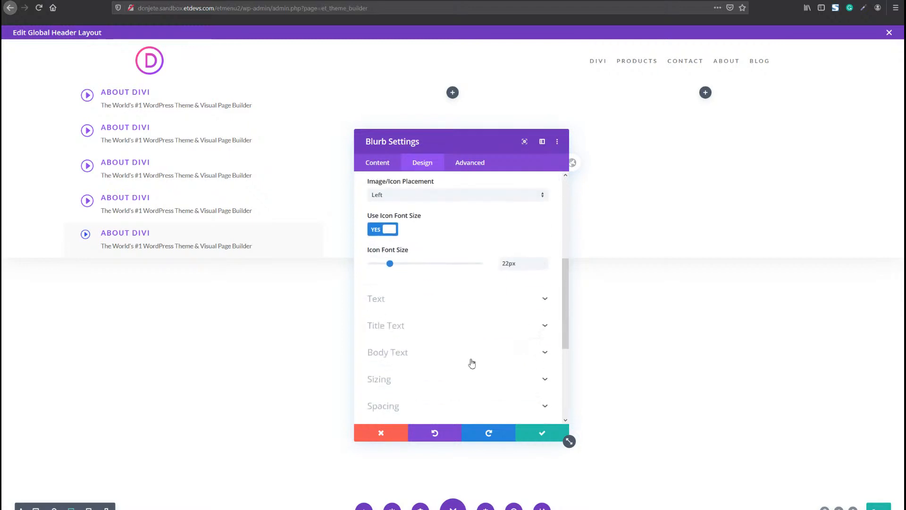
left_click(430, 326)
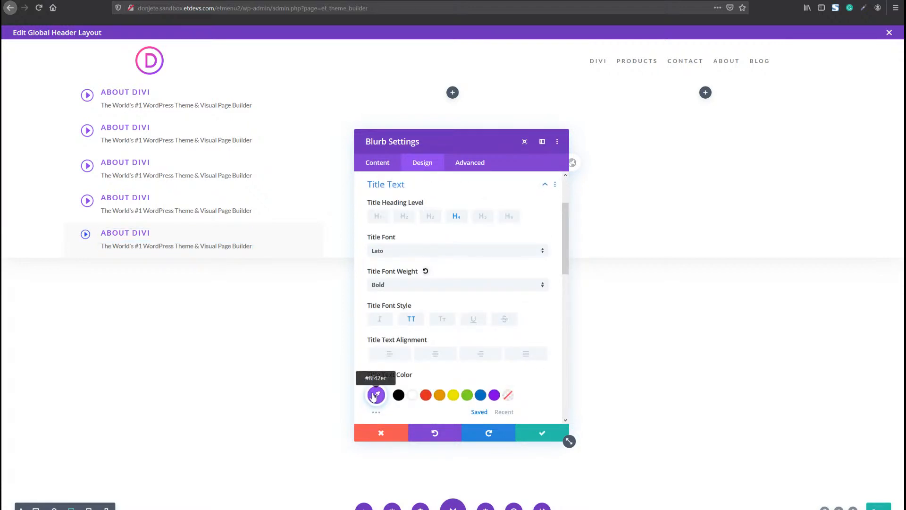
left_click(376, 395)
scroll(516, 355, "down", 4)
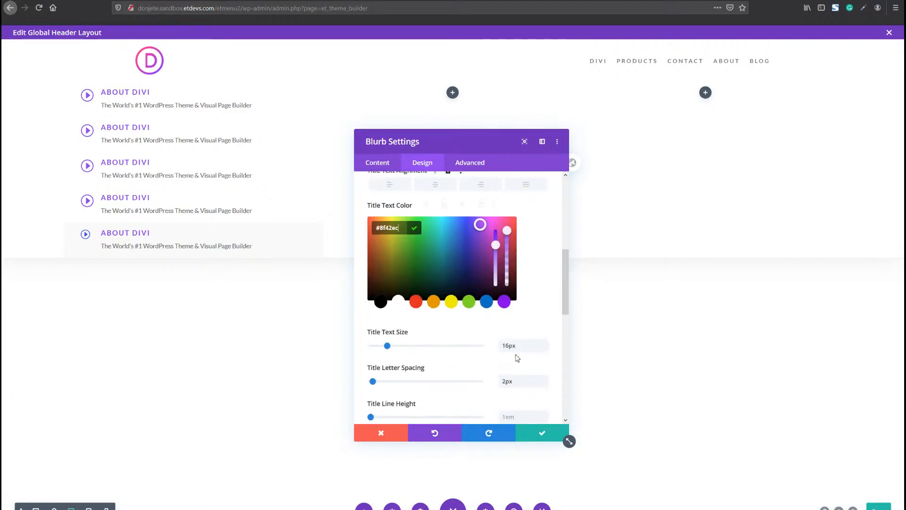
scroll(444, 242, "up", 10)
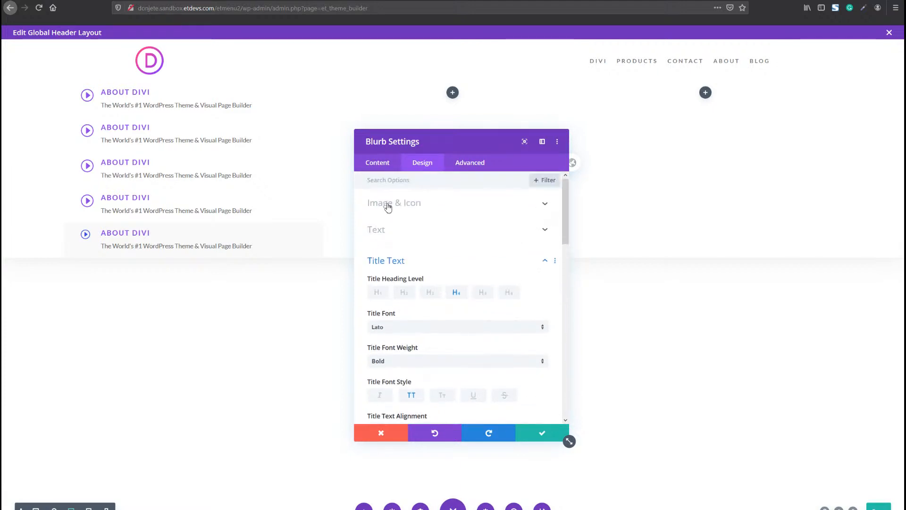
left_click(376, 242)
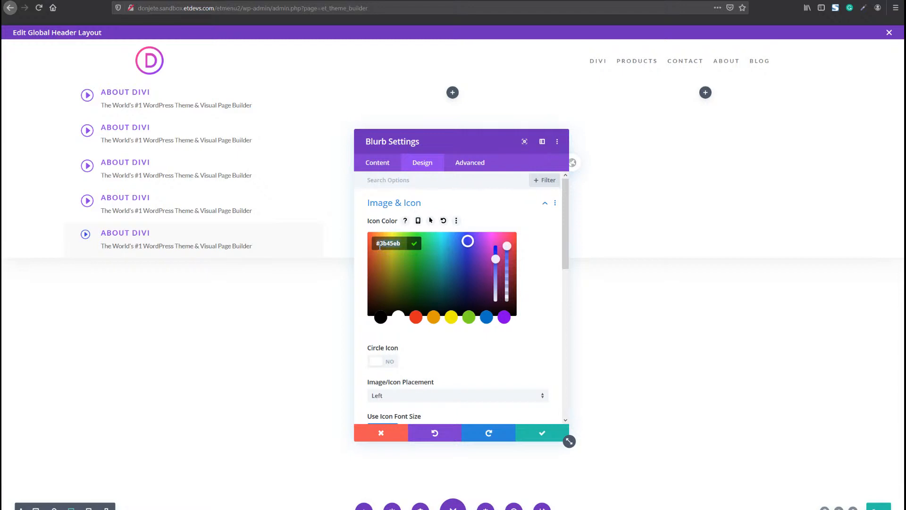
scroll(413, 285, "down", 10)
scroll(402, 271, "up", 3)
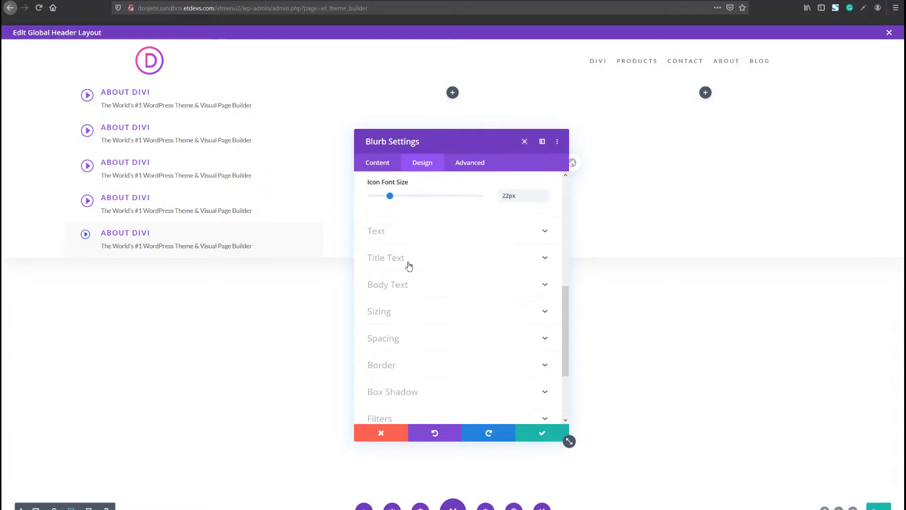
left_click(407, 261)
scroll(380, 321, "down", 5)
scroll(377, 329, "up", 2)
left_click(376, 395)
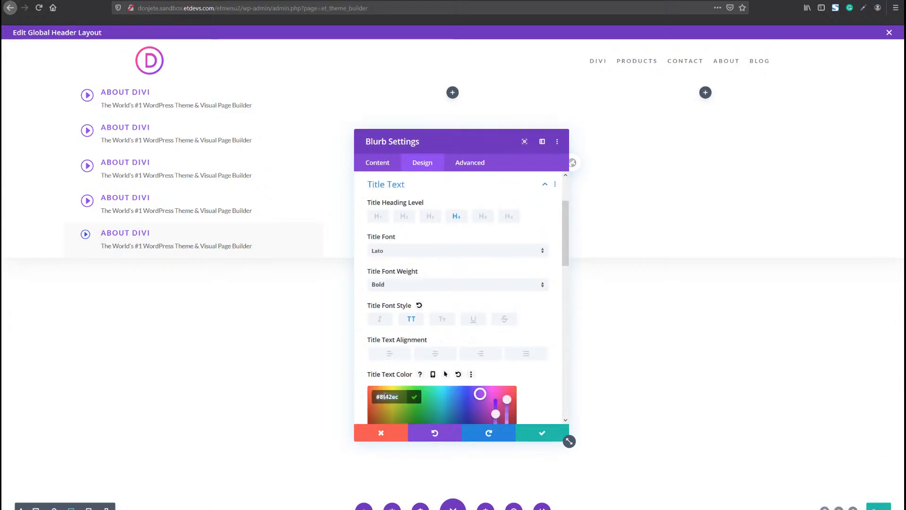
Step: Set the blurb's title text size to 14px and its title line height to 0.9em
scroll(490, 324, "down", 3)
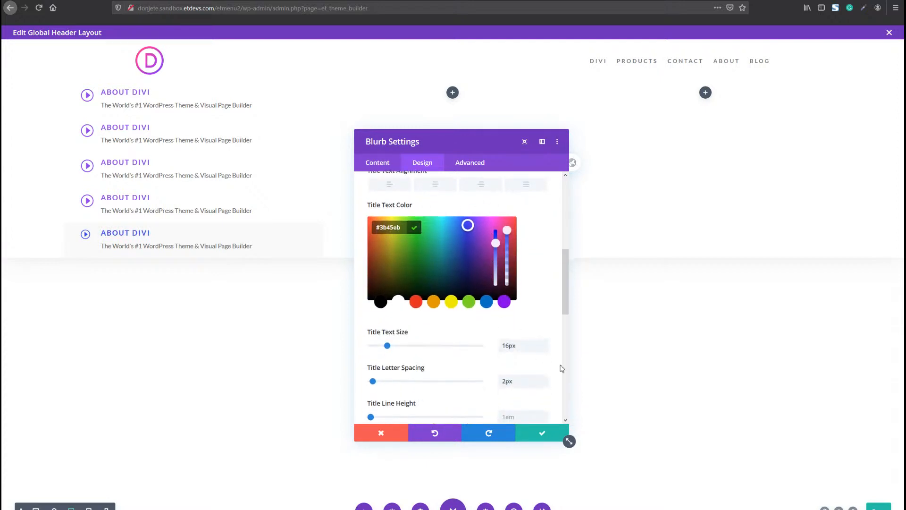
left_click(544, 349)
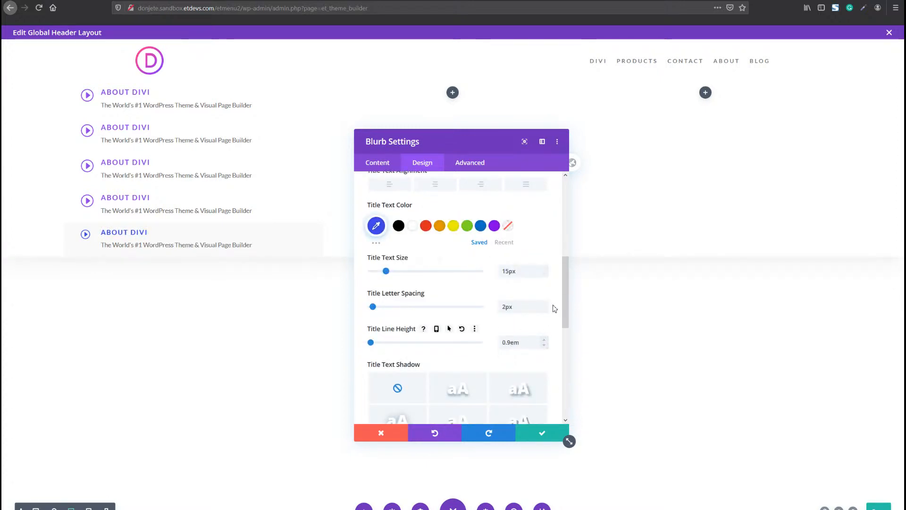
left_click(546, 273)
left_click(546, 274)
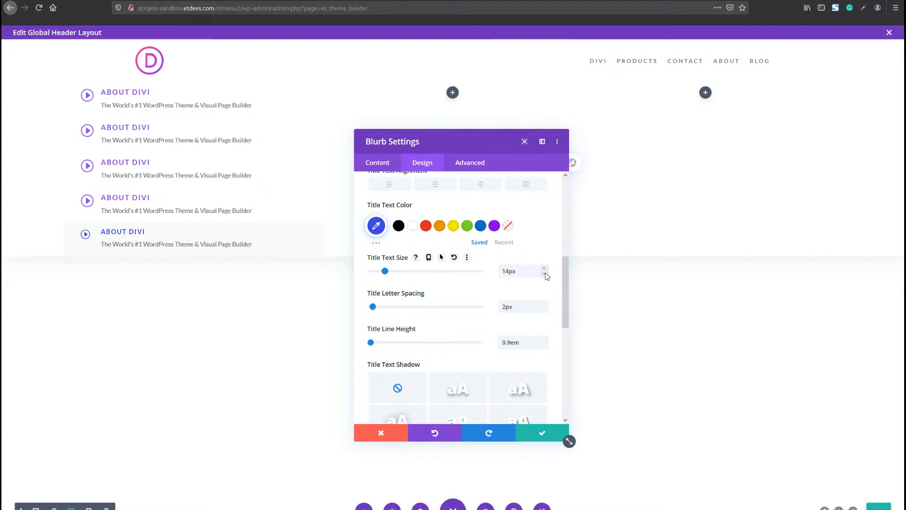
Step: Examine the finished menu's Divi submenu at mobile width on the live post page
left_click(460, 165)
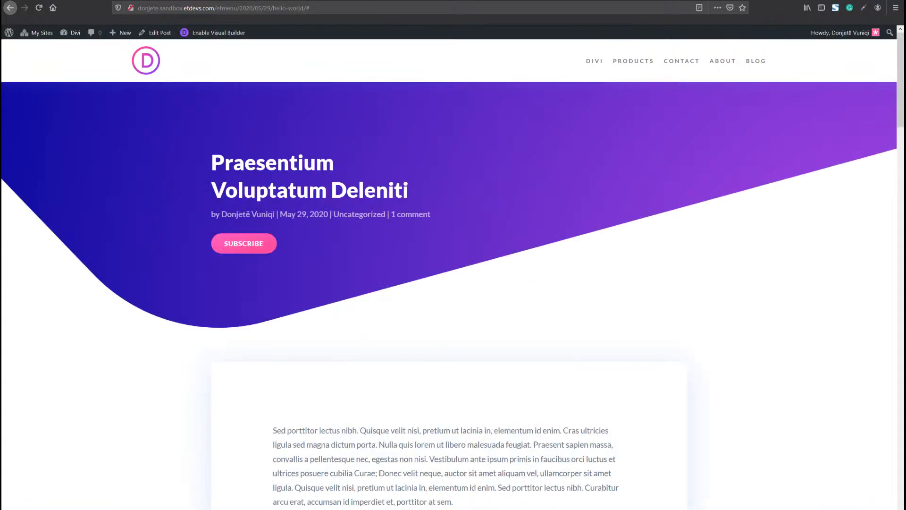
left_click(10, 8)
key("ctrl+shift+c")
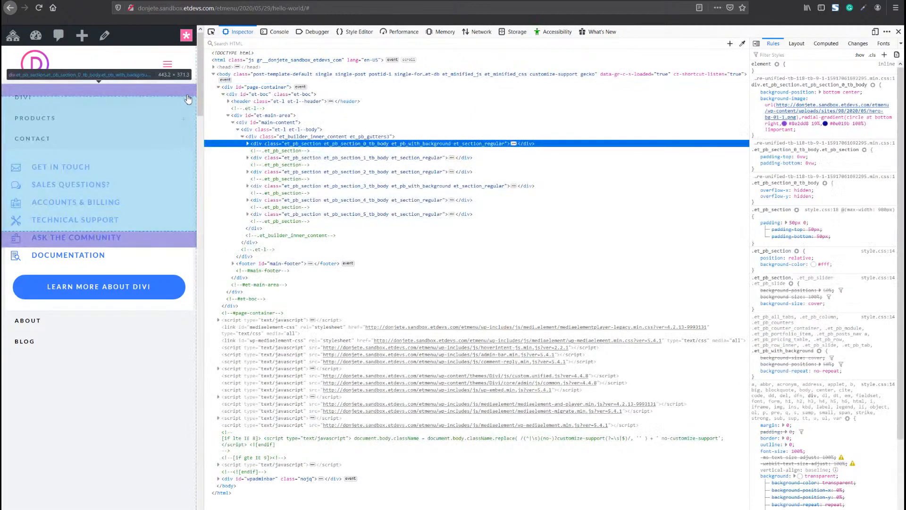
left_click(188, 100)
left_click(181, 99)
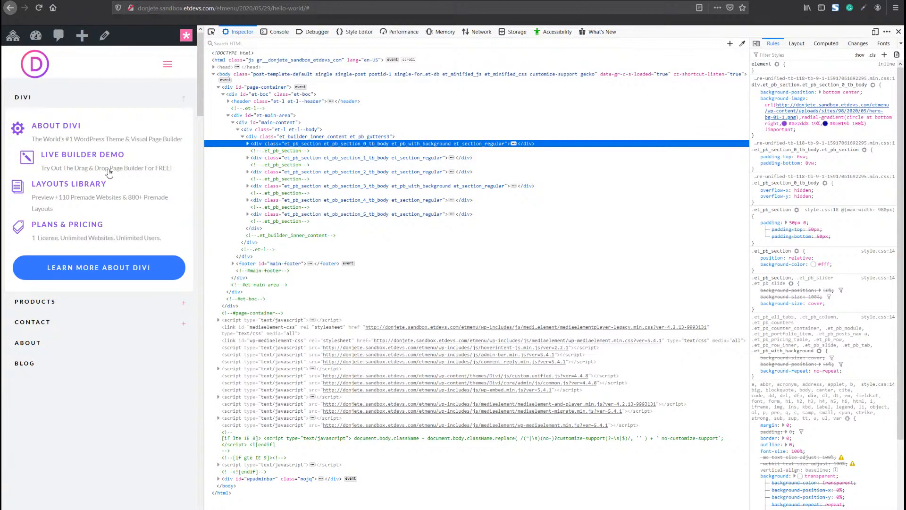
left_click(898, 31)
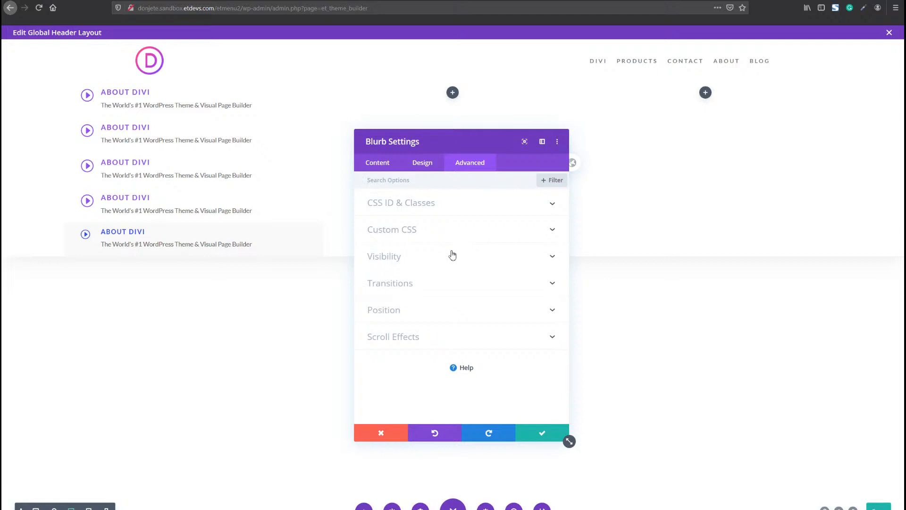
Step: Disable the fifth blurb on phone and tablet and save the blurb settings
left_click(453, 255)
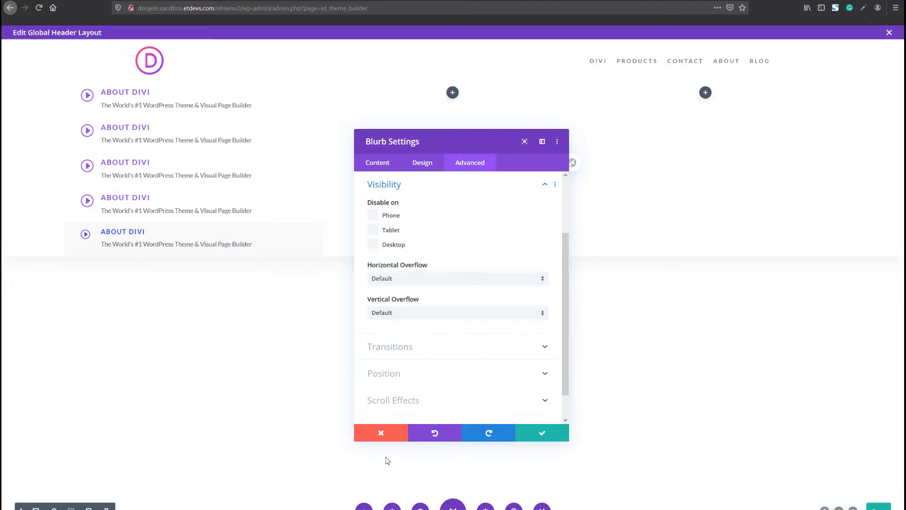
left_click(373, 230)
left_click(373, 215)
left_click(537, 429)
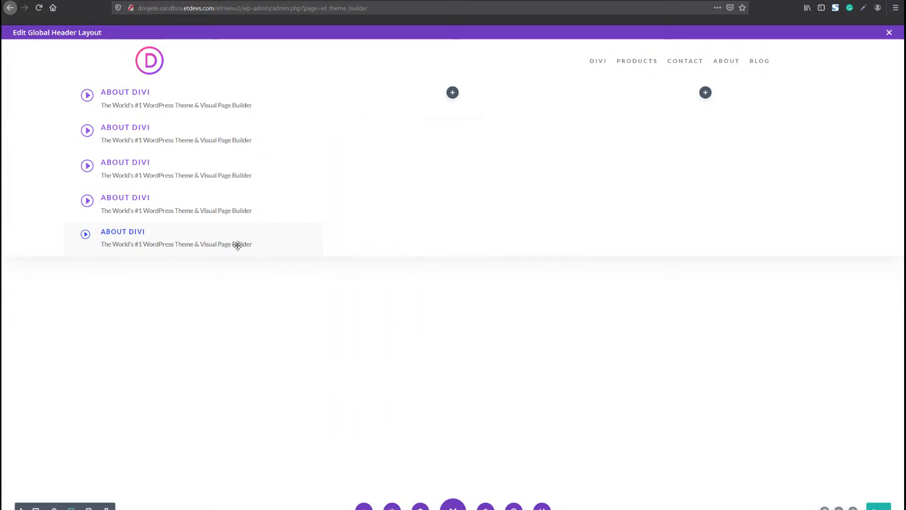
Step: Duplicate the gray-background About Divi blurb three times so the column holds four of them
left_click(191, 228)
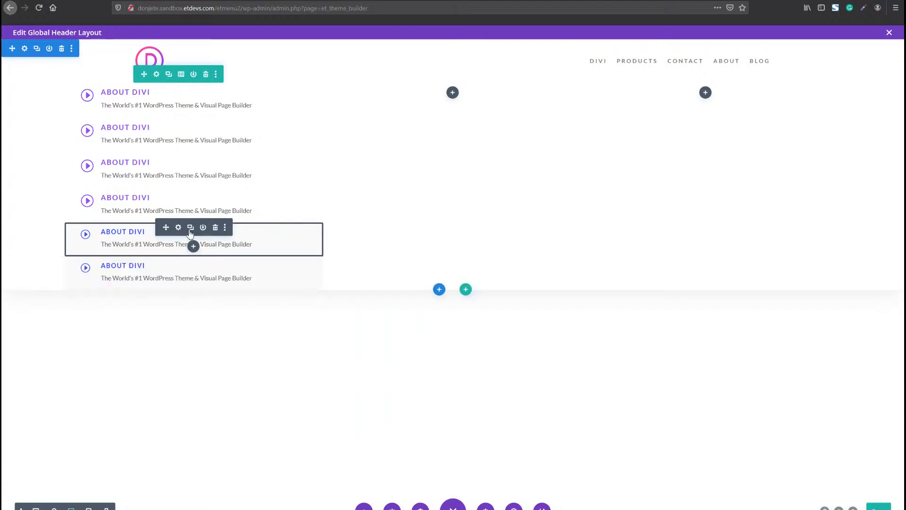
left_click(191, 229)
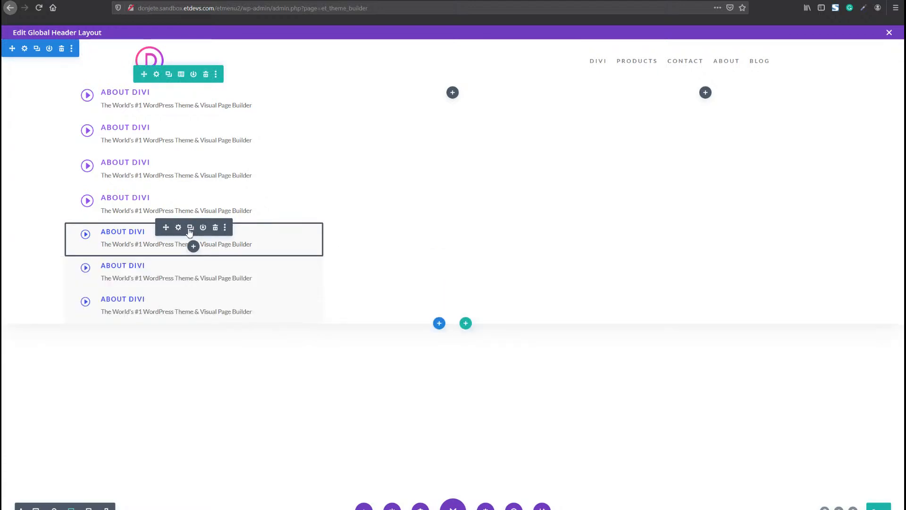
left_click(190, 228)
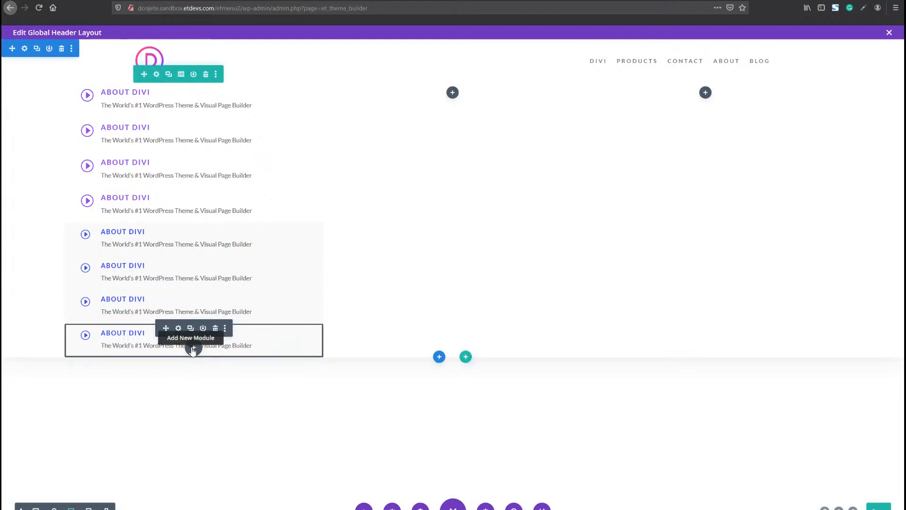
Step: Insert a Text module below the last blurb and replace its placeholder body with "Learn more about Divi"
left_click(193, 350)
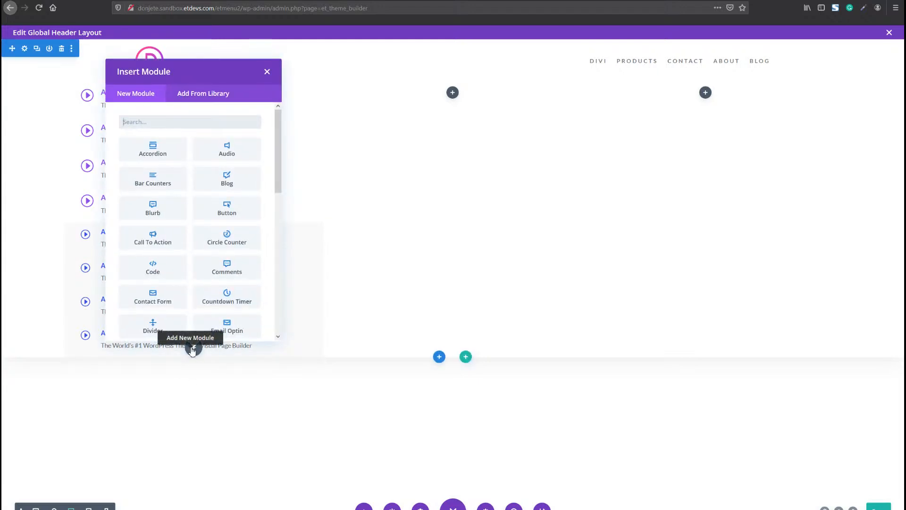
type("text")
key("Return")
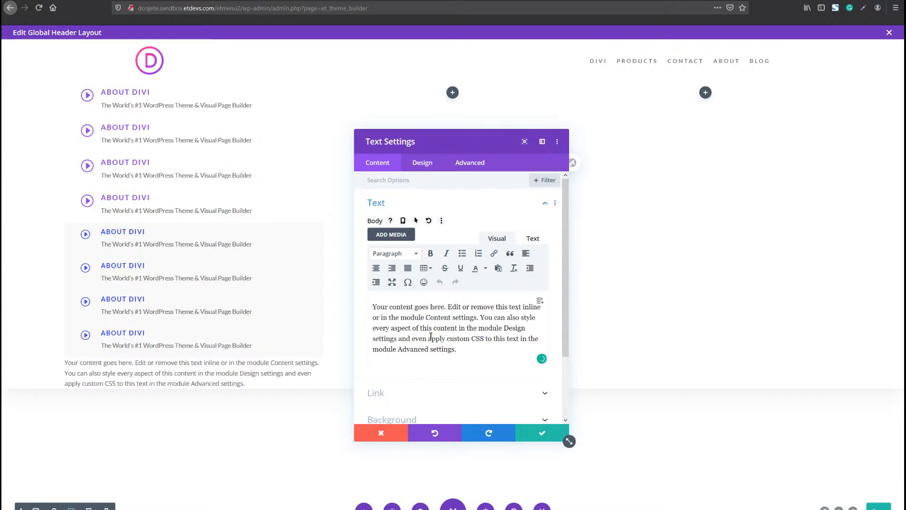
key("ctrl+a")
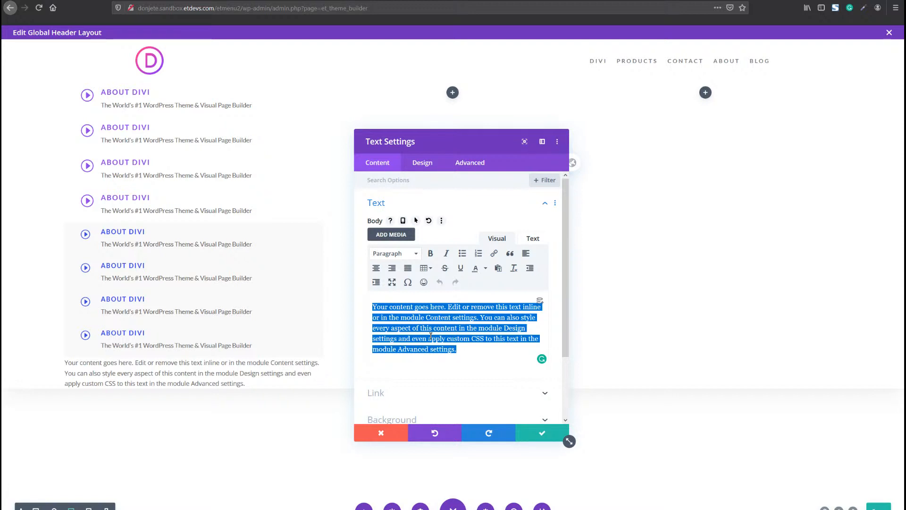
type("Le")
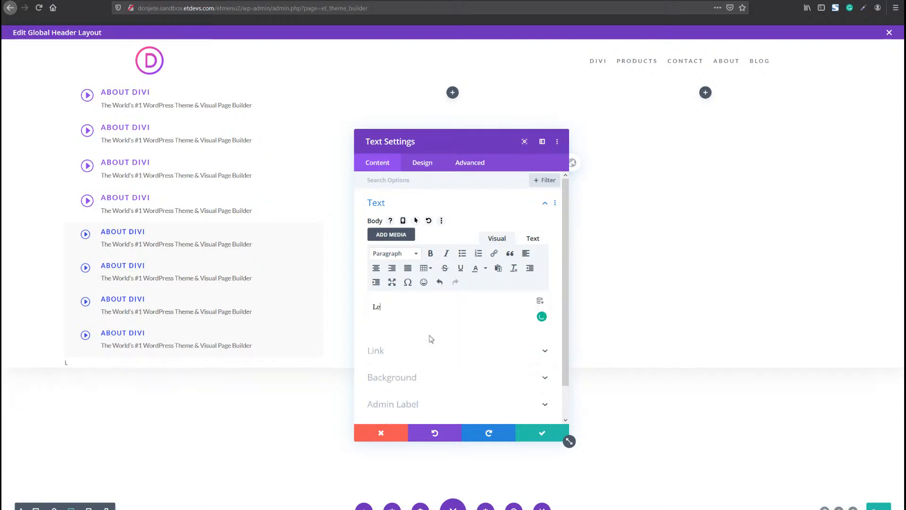
type("arn more about Divi")
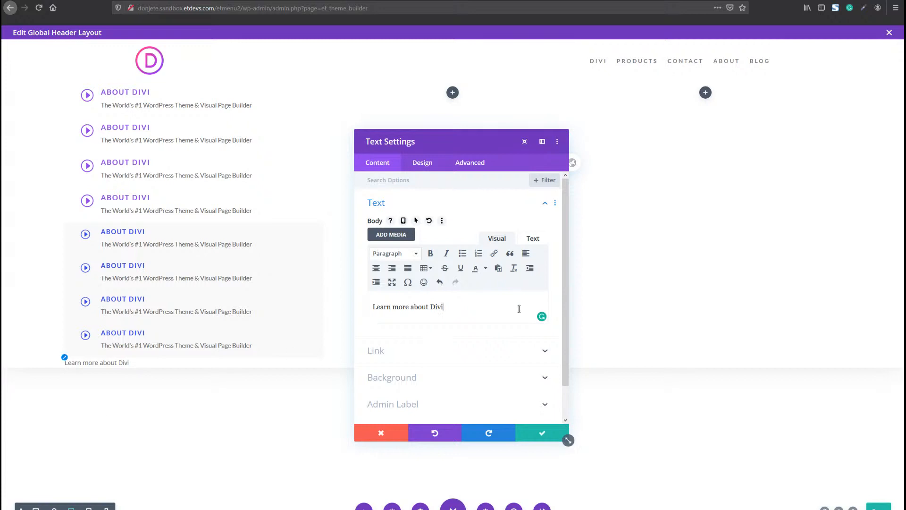
Step: Give the Learn more text module a blue background color, #0d96e0
left_click(417, 377)
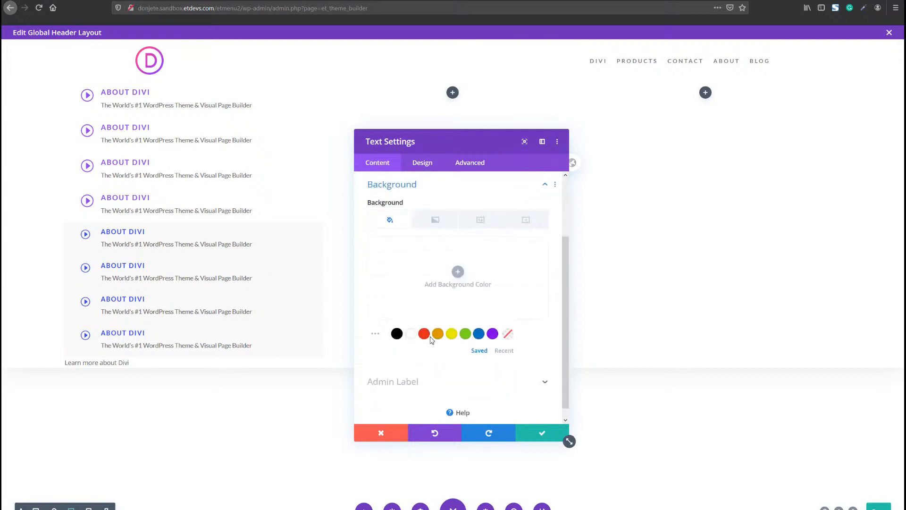
left_click(478, 334)
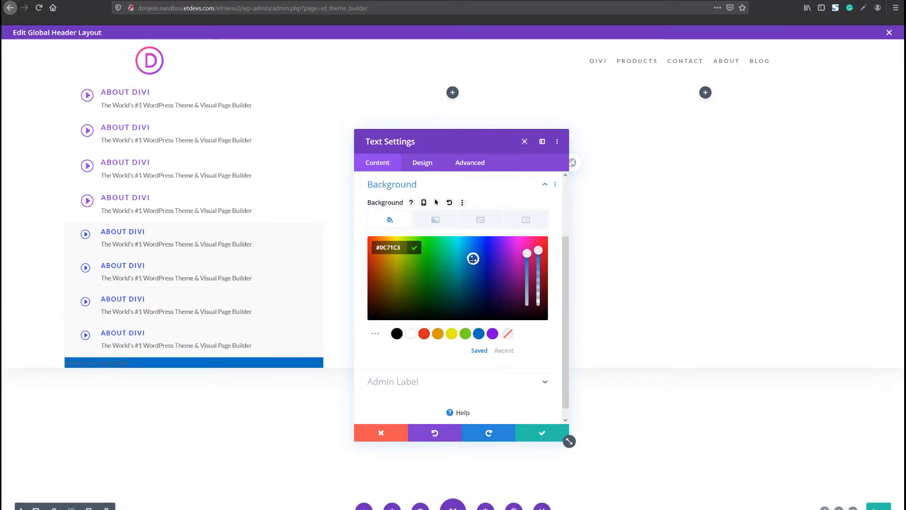
mouse_move(473, 258)
left_mouse_down()
mouse_move(467, 241)
mouse_move(470, 248)
left_mouse_up()
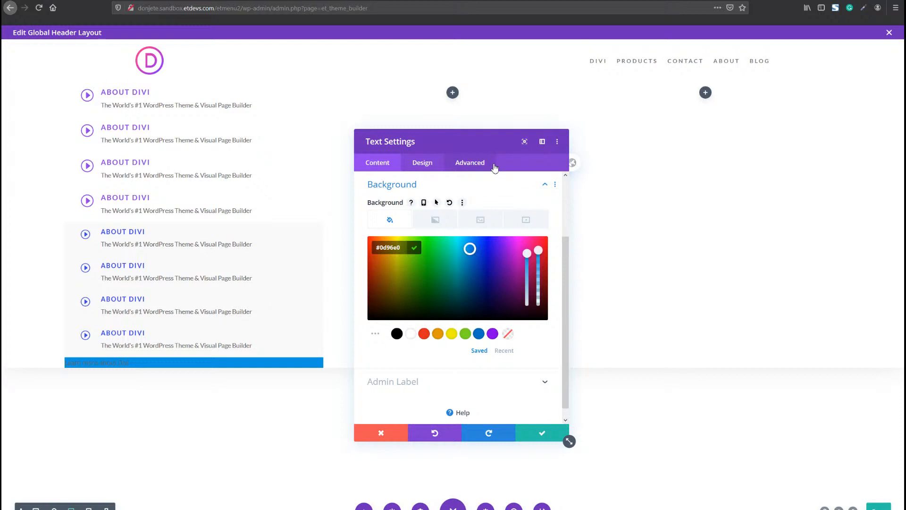
Step: Style the module's text in Lato with bold weight, all-uppercase style and white color
left_click(431, 162)
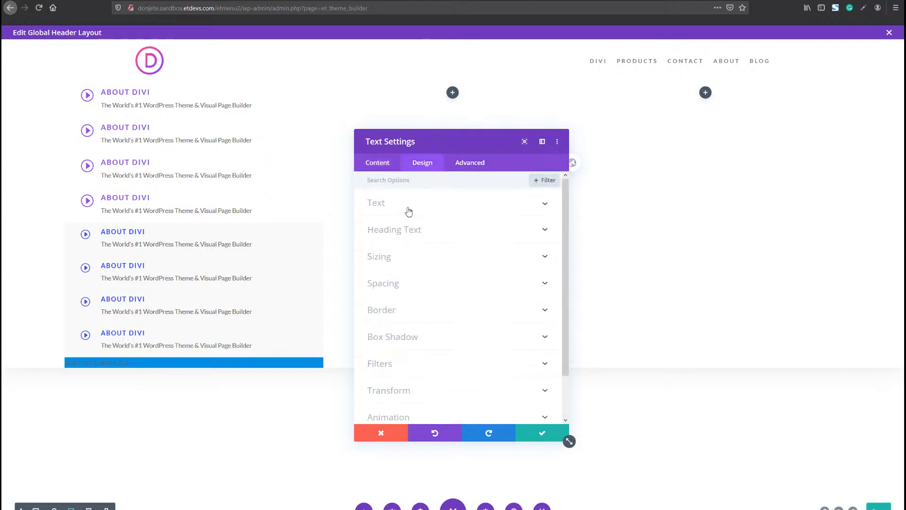
left_click(409, 207)
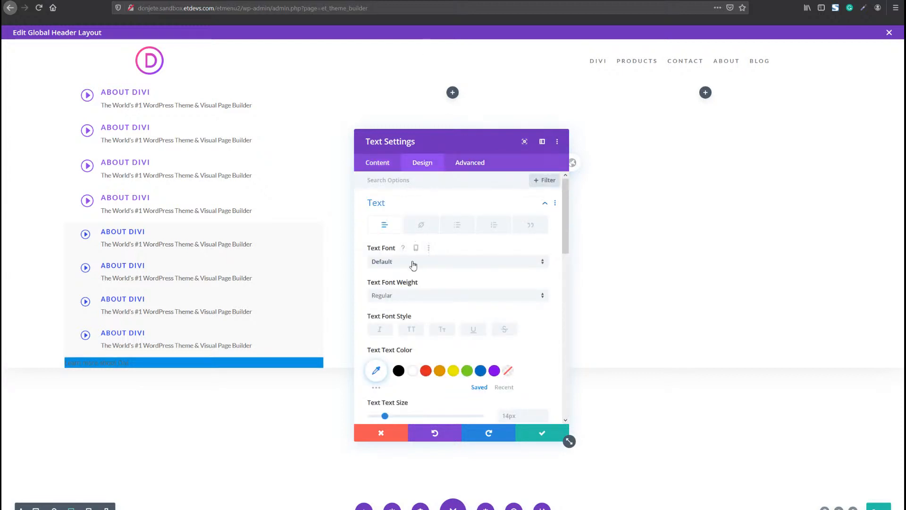
left_click(413, 263)
left_click(406, 143)
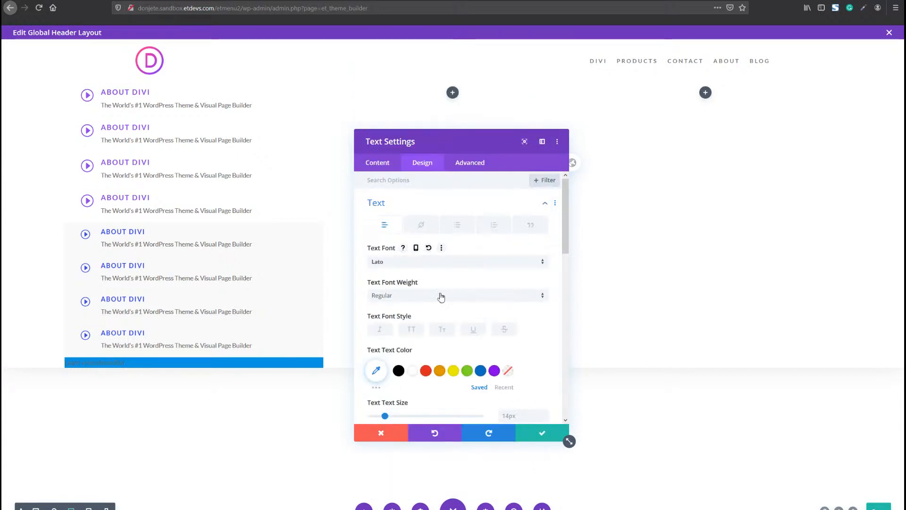
left_click(440, 296)
left_click(444, 347)
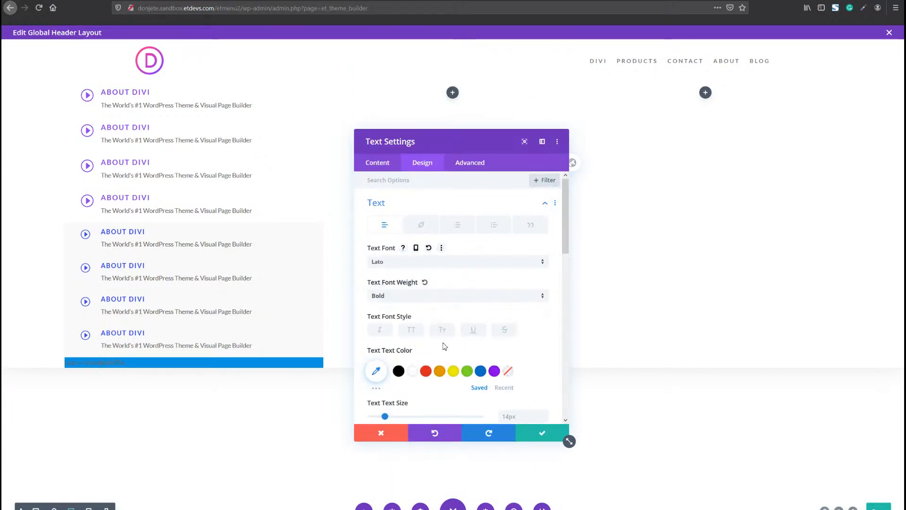
left_click(412, 331)
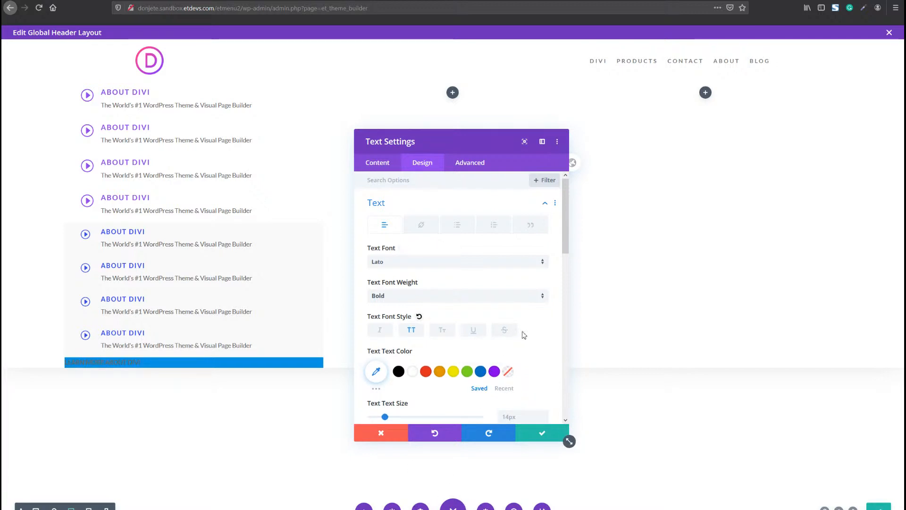
left_click(413, 371)
Step: Set the text's letter spacing to 3px and align the text to the center
scroll(522, 352, "down", 3)
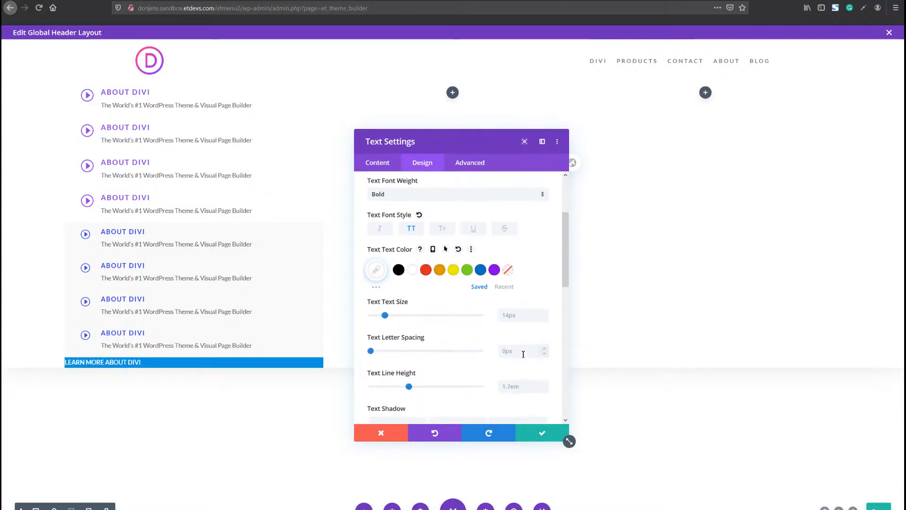
left_click(544, 349)
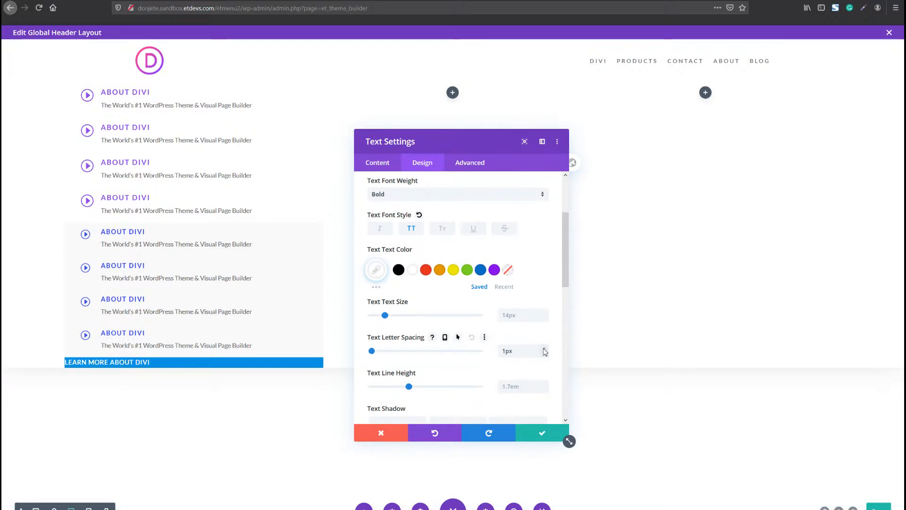
left_click(545, 349)
left_click(545, 349)
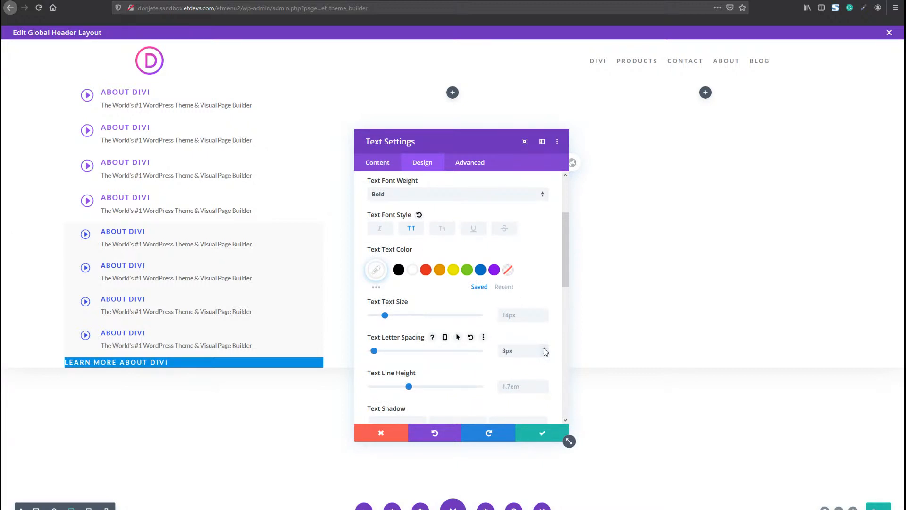
scroll(516, 345, "down", 2)
scroll(451, 302, "up", 5)
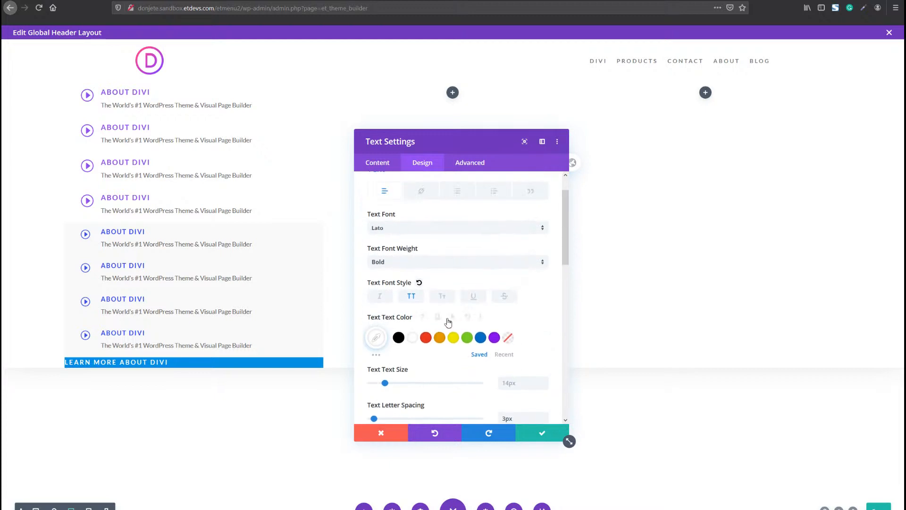
scroll(449, 323, "down", 5)
left_click(443, 342)
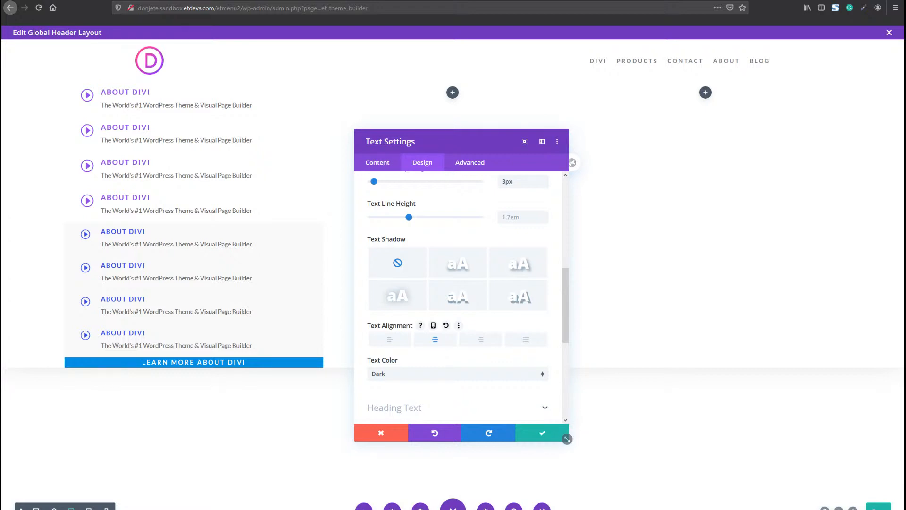
Step: Set the text module's margins to 20px top and bottom and 4% left and right
scroll(437, 349, "down", 3)
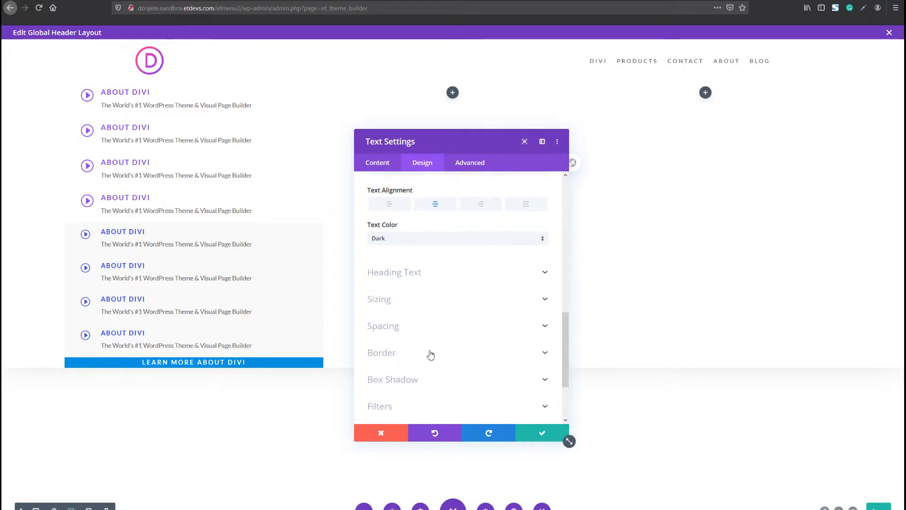
left_click(417, 331)
left_click(381, 217)
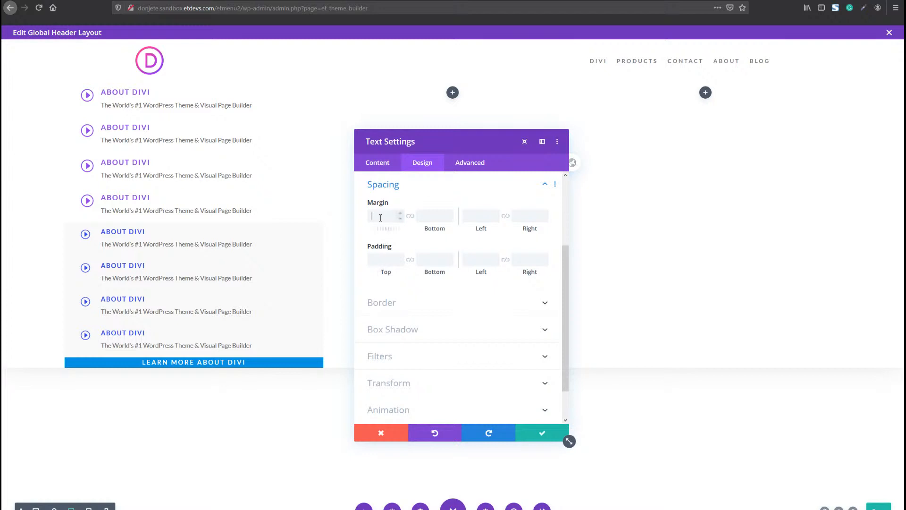
type("20px")
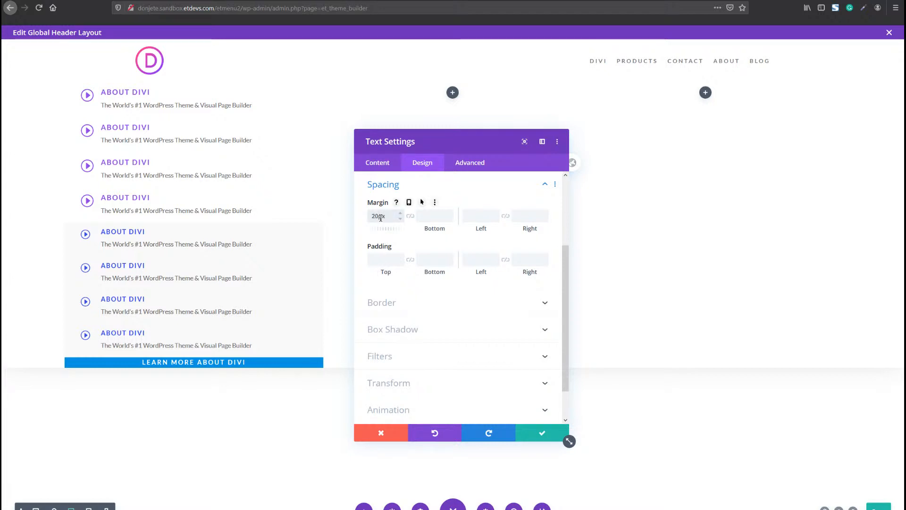
left_click(410, 218)
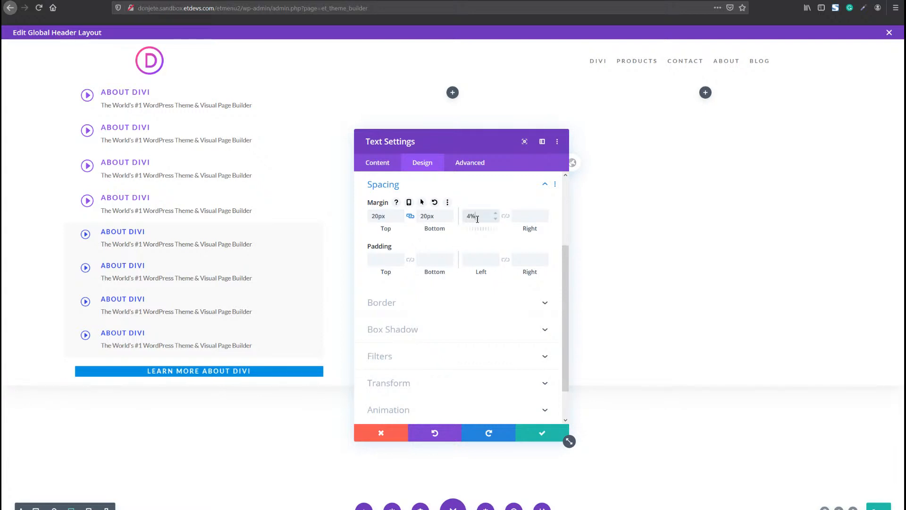
left_click(505, 216)
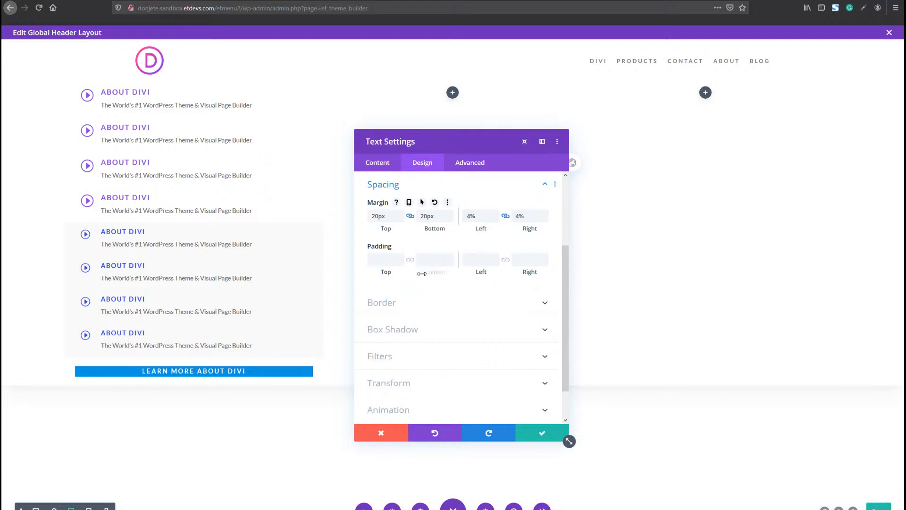
Step: Set the text module's top and bottom padding to 15px
scroll(380, 283, "down", 1)
left_click(385, 226)
type("150")
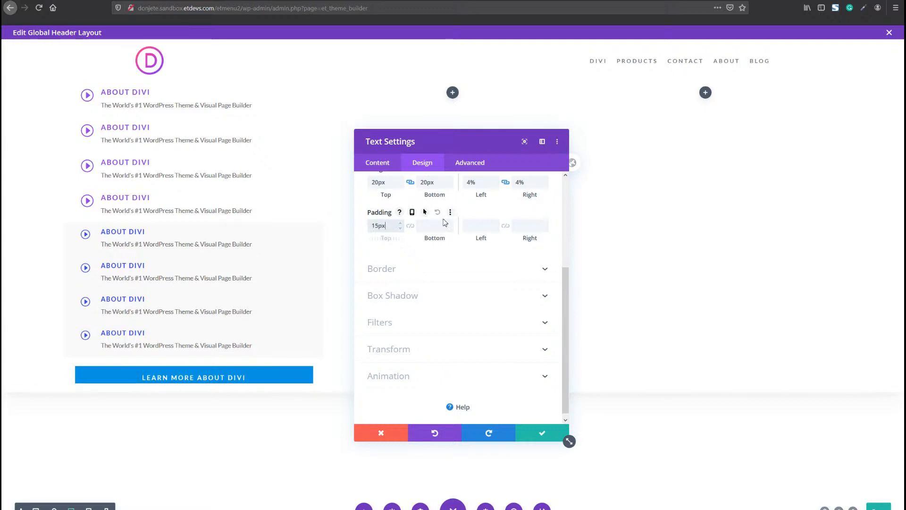
left_click(429, 225)
left_click(411, 227)
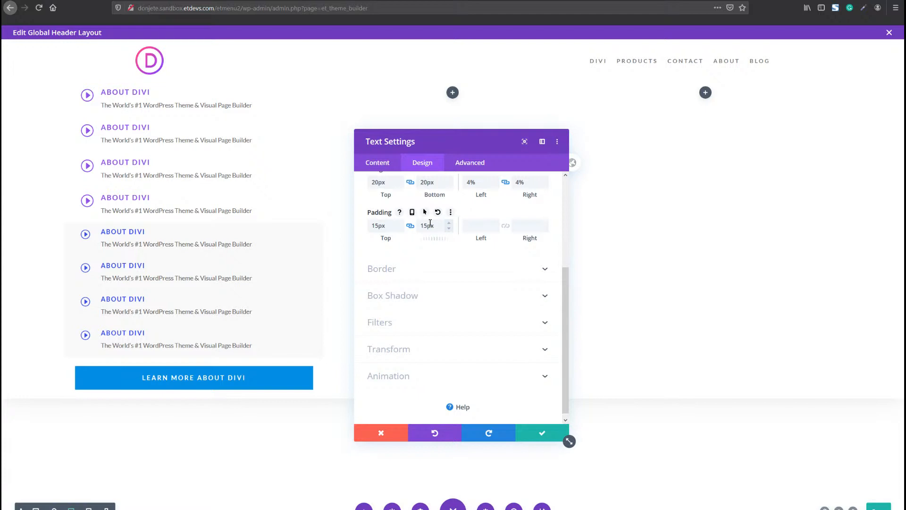
Step: Round all four corners of the text module to 100px
left_click(431, 279)
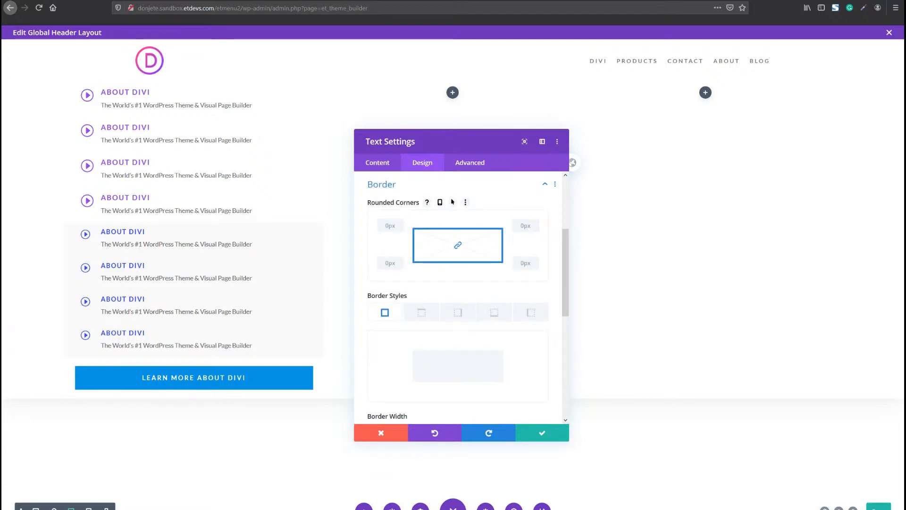
left_click(388, 226)
type("100")
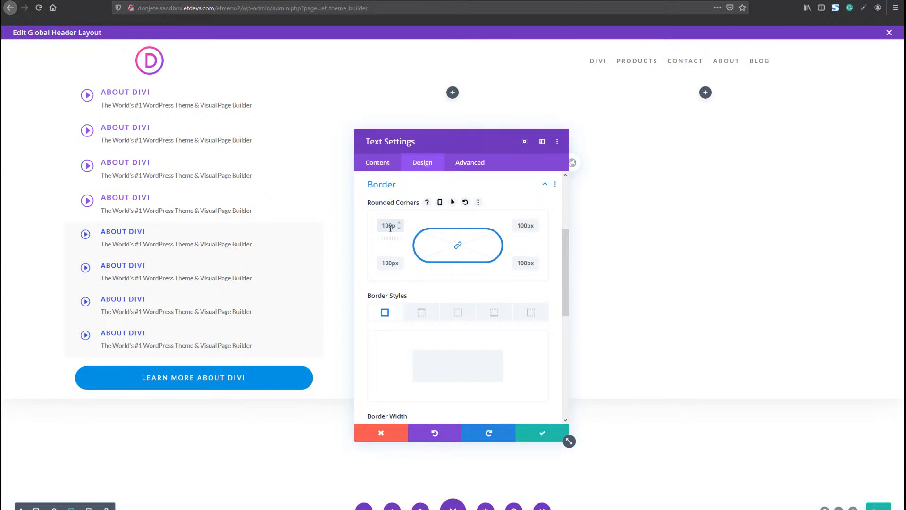
Step: Paste the copied box shadow style, with its 14px vertical position, onto the text module
scroll(415, 304, "down", 4)
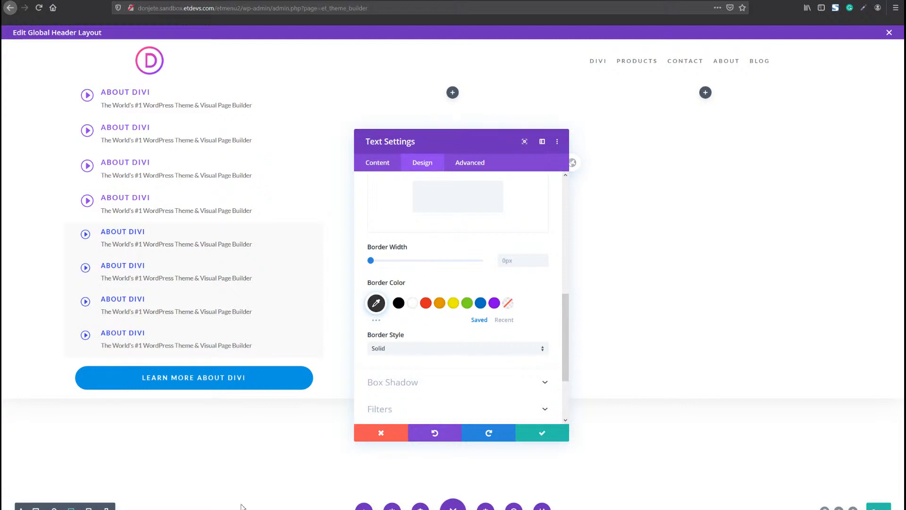
scroll(423, 416, "down", 4)
left_click(413, 298)
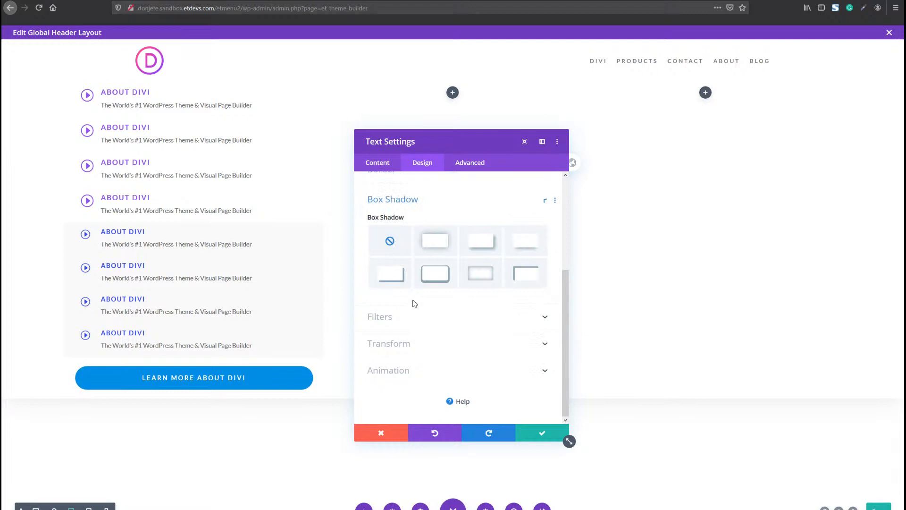
right_click(445, 200)
left_click(444, 126)
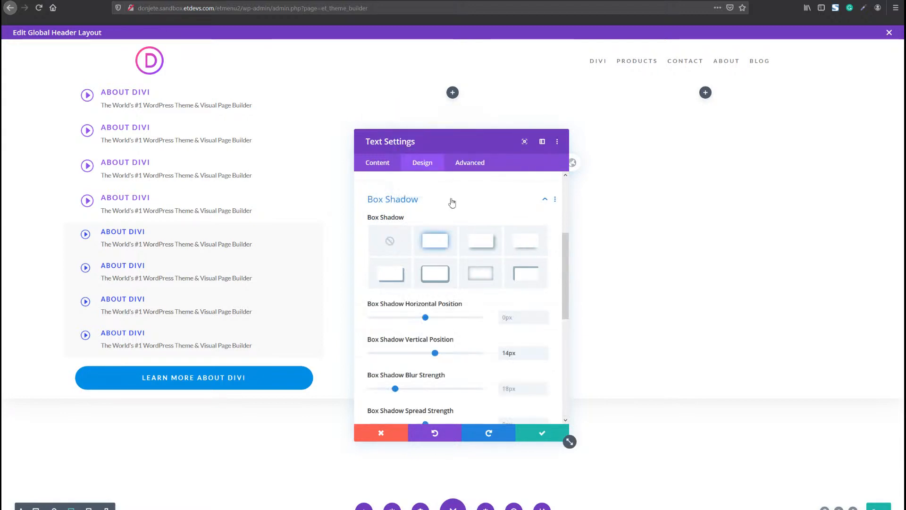
Step: Review the box shadow's preset, position and strength values, its desktop and hover colors, and the Divi menu on the live post page
scroll(460, 307, "down", 3)
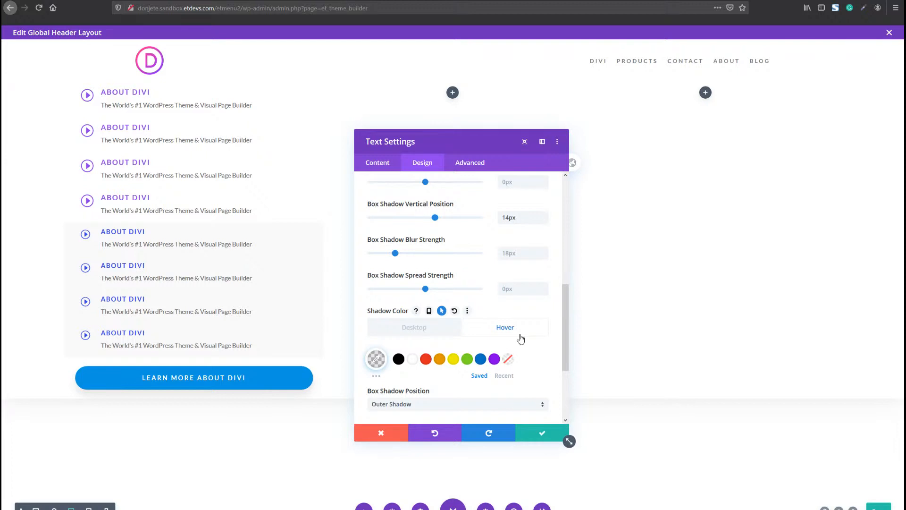
scroll(470, 254, "up", 2)
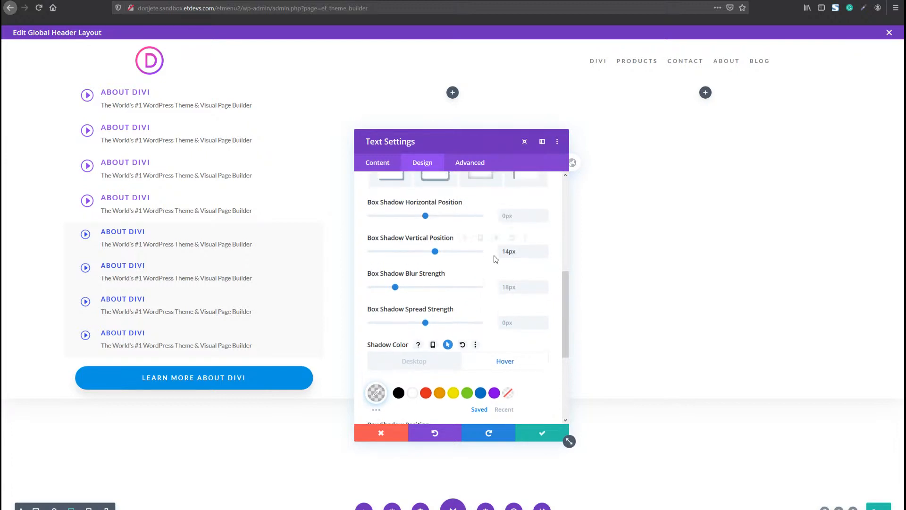
scroll(453, 250, "up", 3)
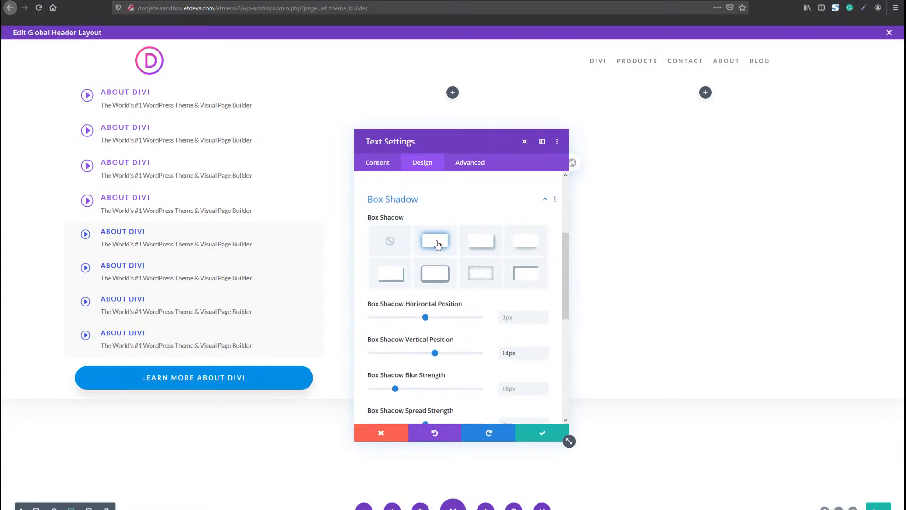
scroll(437, 244, "down", 3)
scroll(437, 244, "down", 3)
left_click(414, 263)
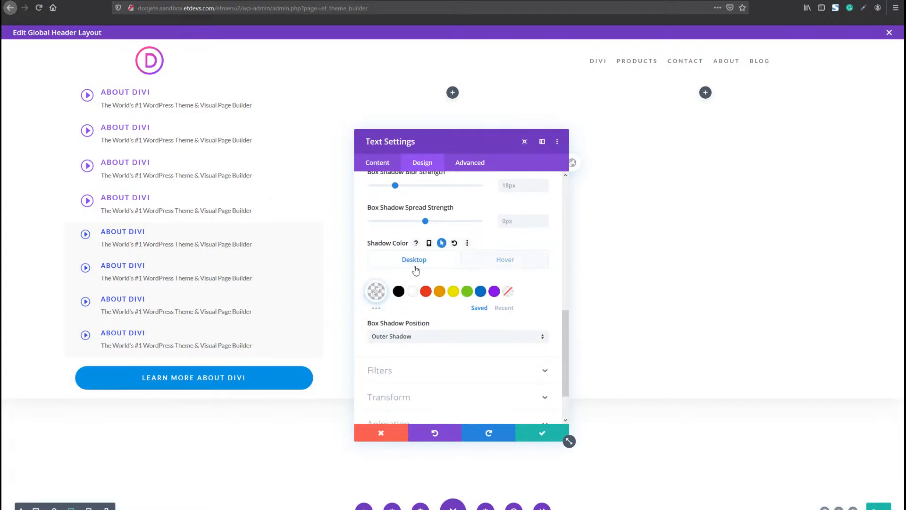
left_click(508, 265)
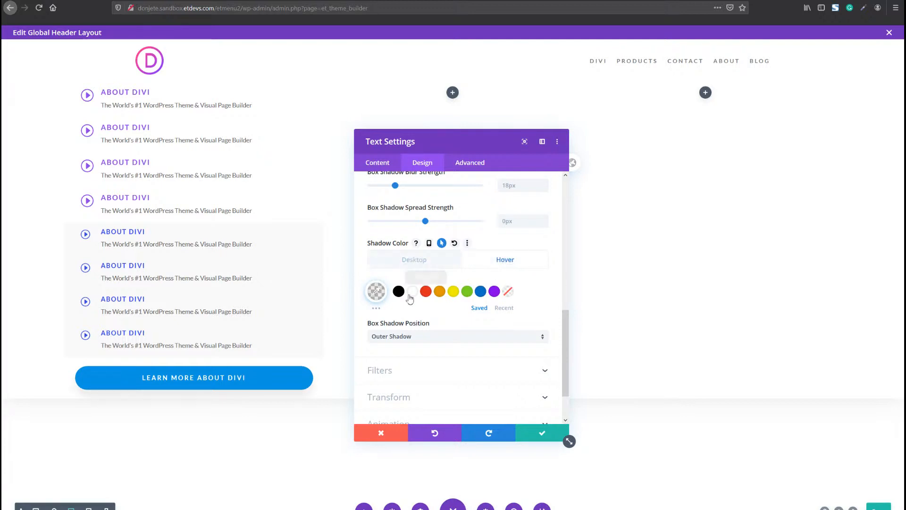
left_click(376, 291)
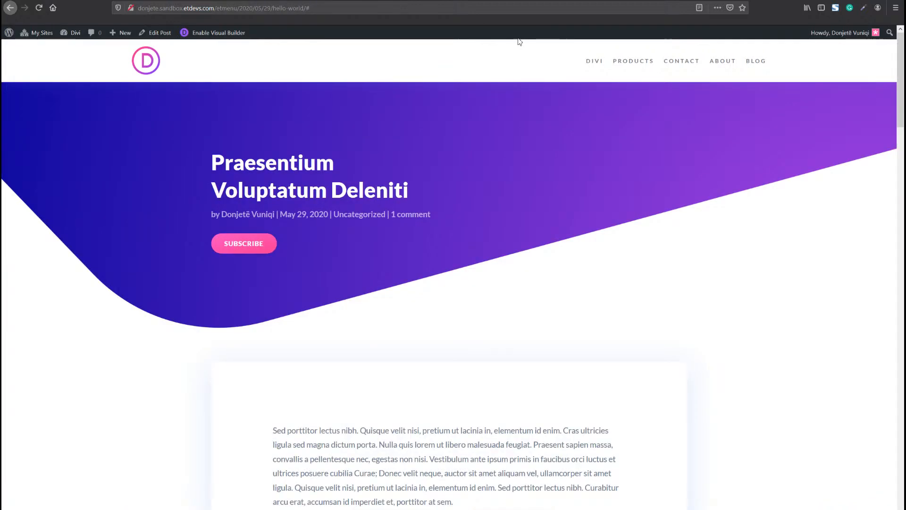
mouse_move(581, 73)
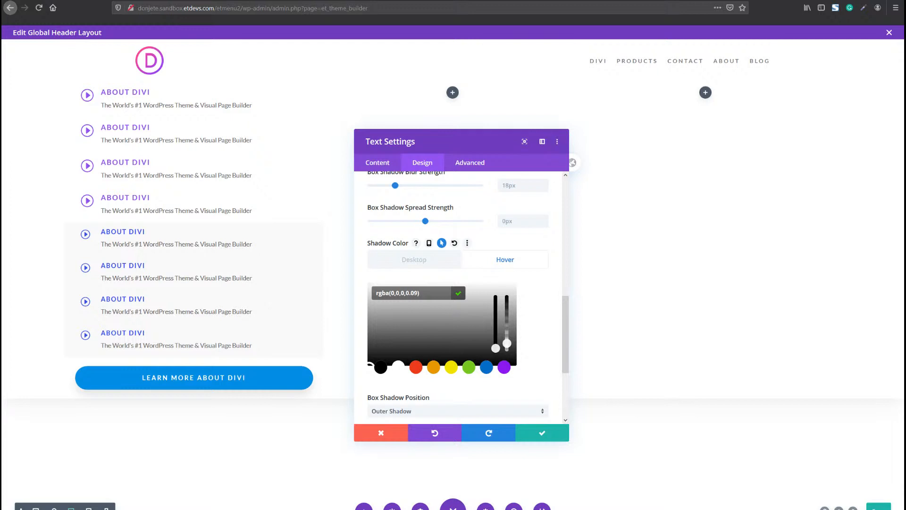
Step: Give the text module a hover-only transform translate of -3px vertically, keeping its desktop state untranslated
scroll(469, 367, "down", 3)
left_click(458, 350)
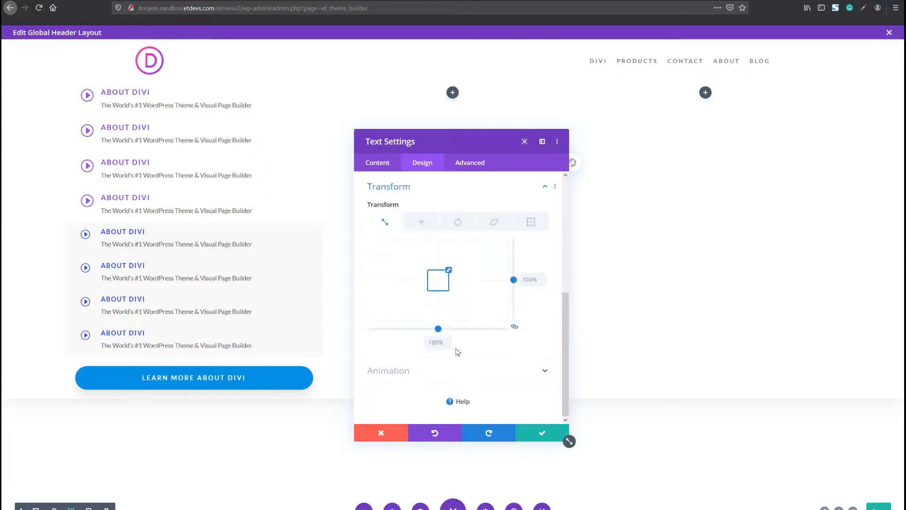
left_click(421, 227)
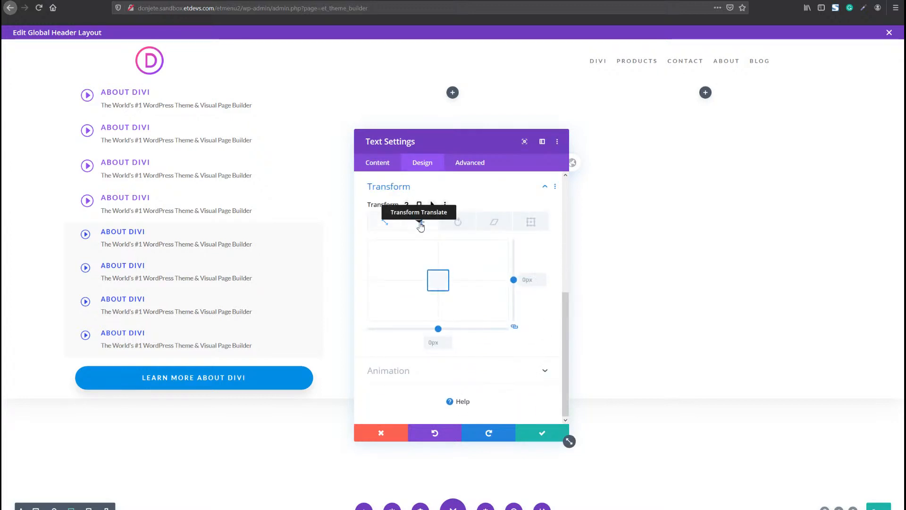
left_click(433, 206)
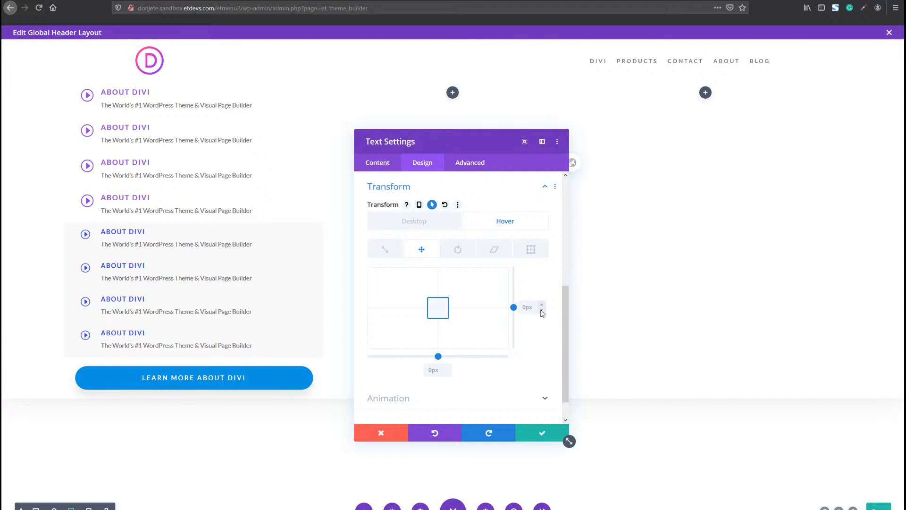
left_click(542, 311)
left_click(542, 310)
left_click(542, 310)
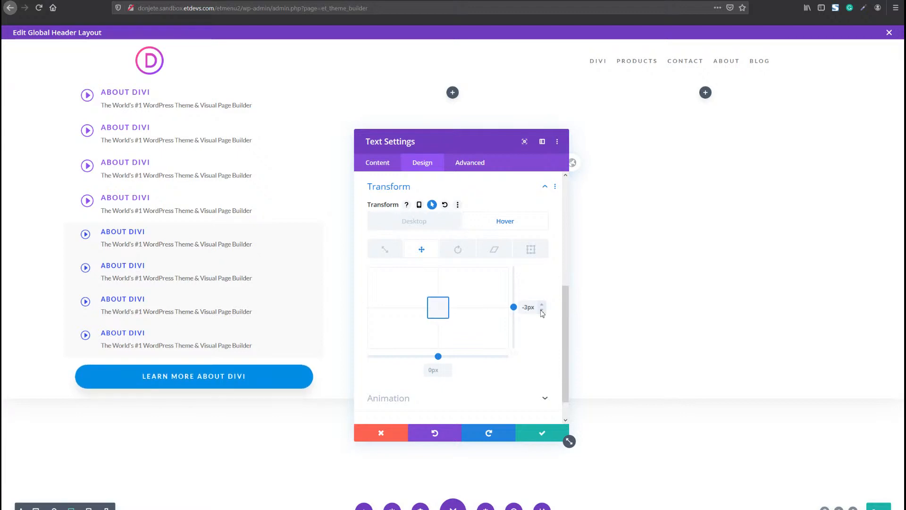
left_click(450, 220)
left_click(508, 225)
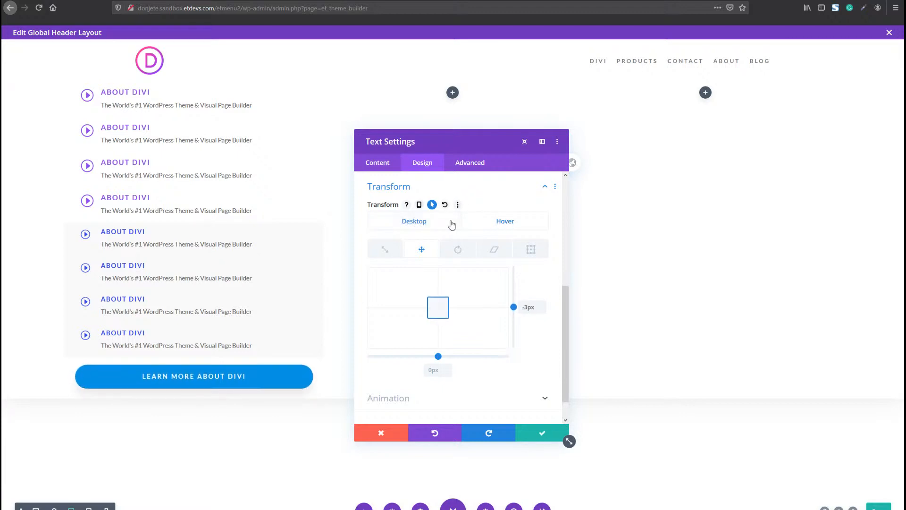
left_click(448, 229)
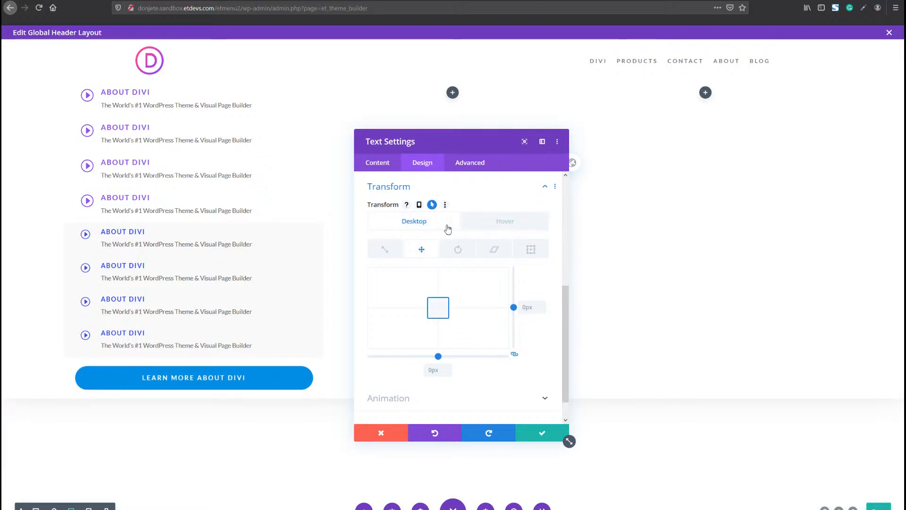
Step: Assign the CSS class dropdown-menu-item to the text module
left_click(489, 163)
left_click(424, 203)
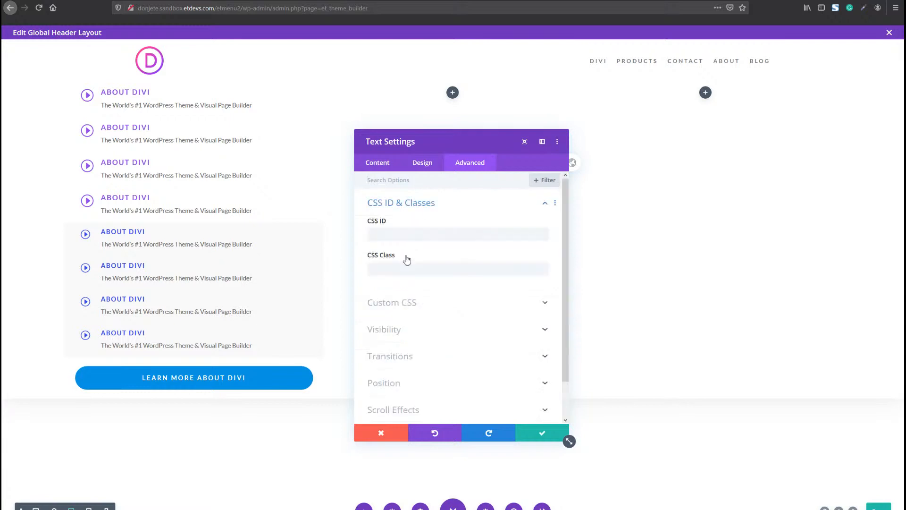
left_click(404, 267)
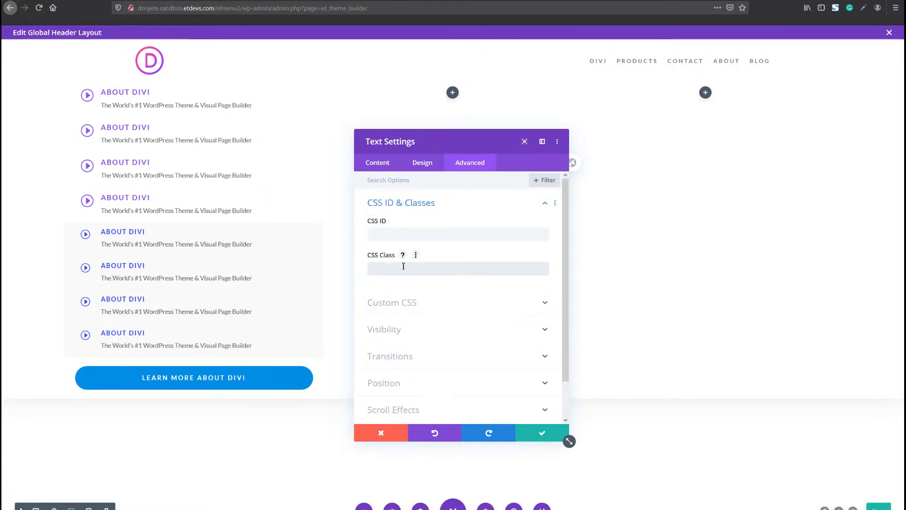
type("dropdown-menu-item")
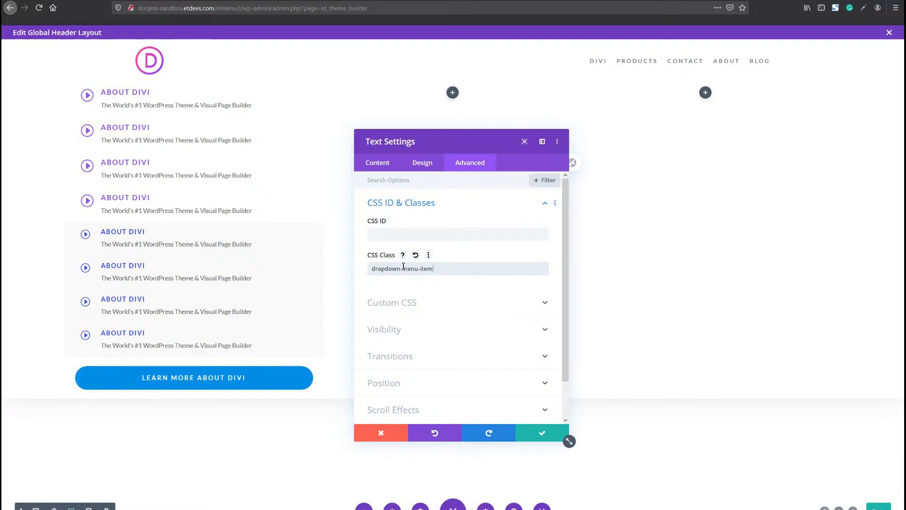
Step: Add the custom CSS "cursor: pointer;" to the text module's main element and save the module and header layout
left_click(425, 306)
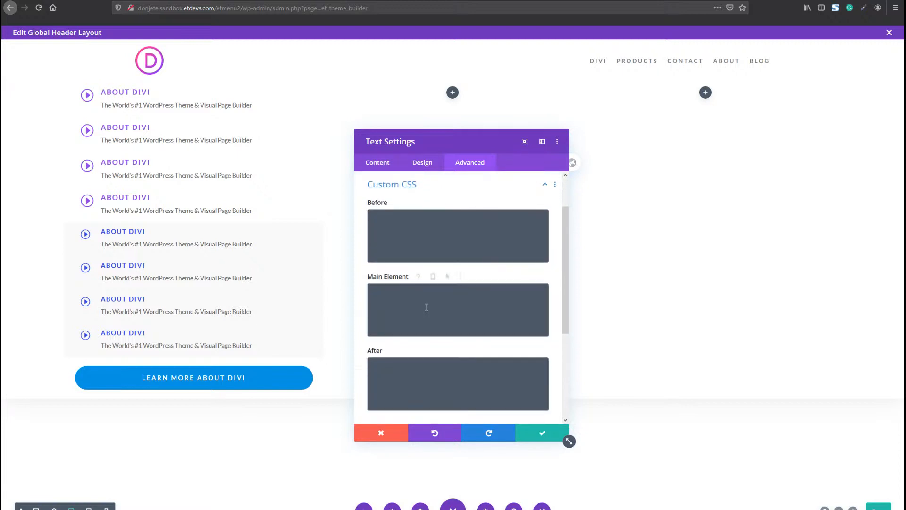
left_click(425, 307)
type("curso")
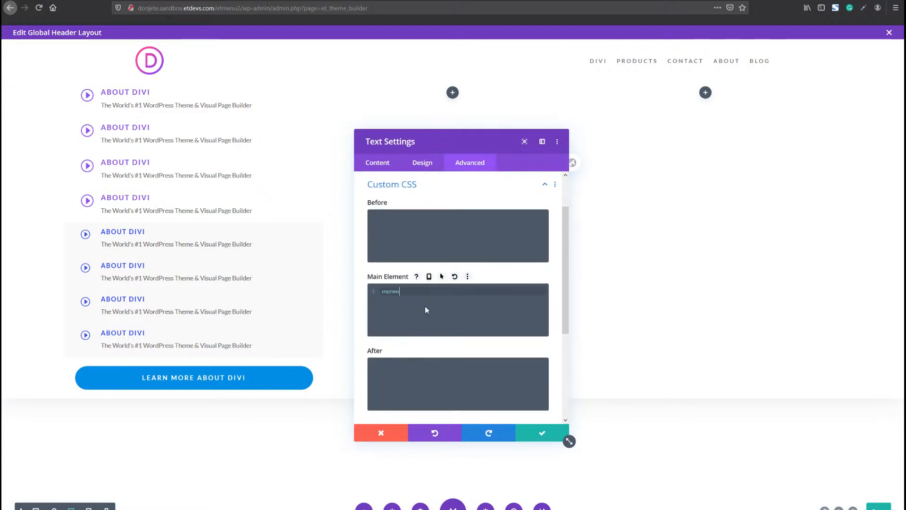
type("r: pointer;")
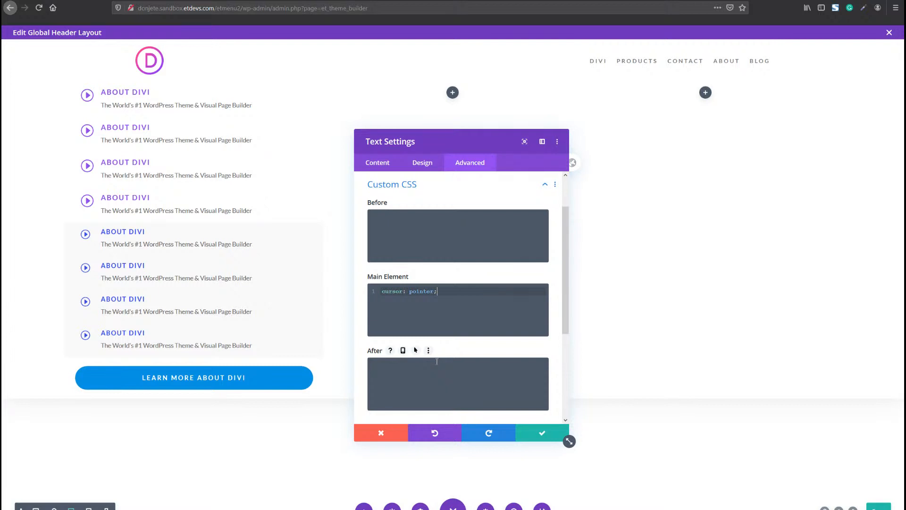
left_click(538, 437)
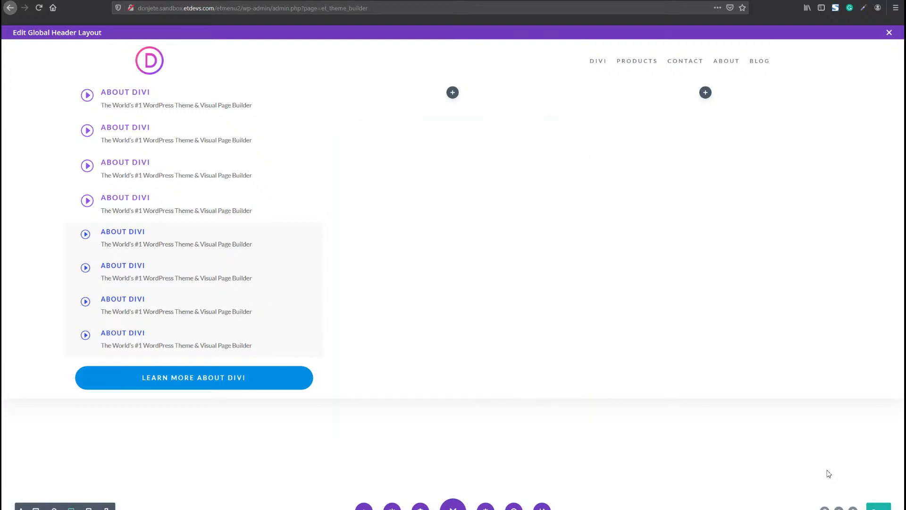
left_click(876, 508)
Step: Delete the dropdown row's two empty columns and duplicate the filled column twice to make three matching columns
mouse_move(92, 93)
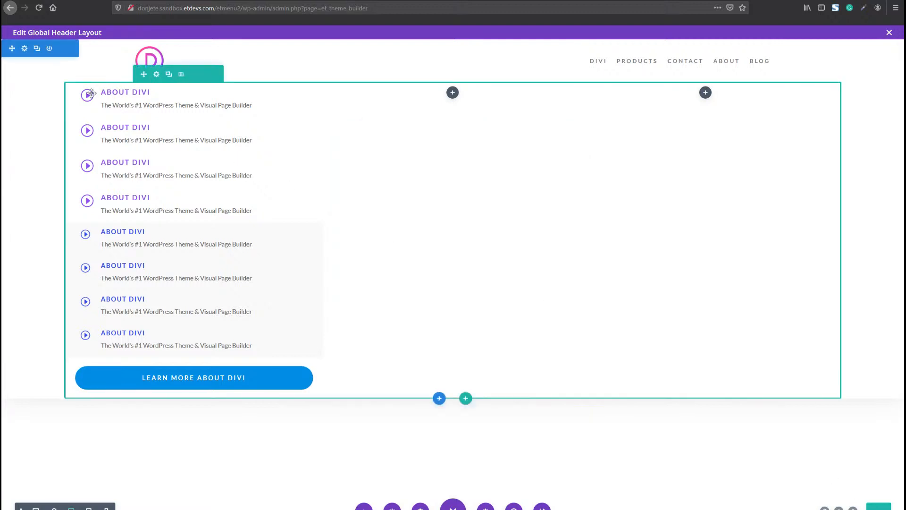
left_click(156, 76)
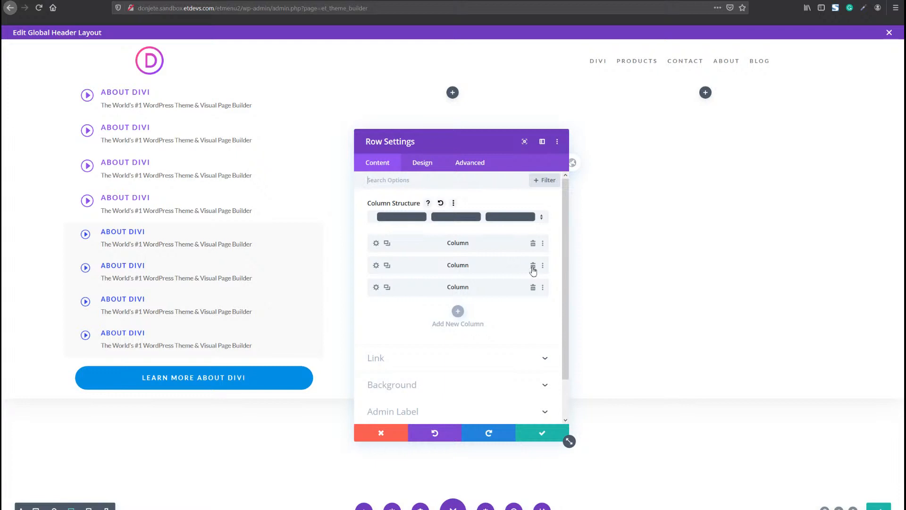
left_click(533, 267)
left_click(533, 266)
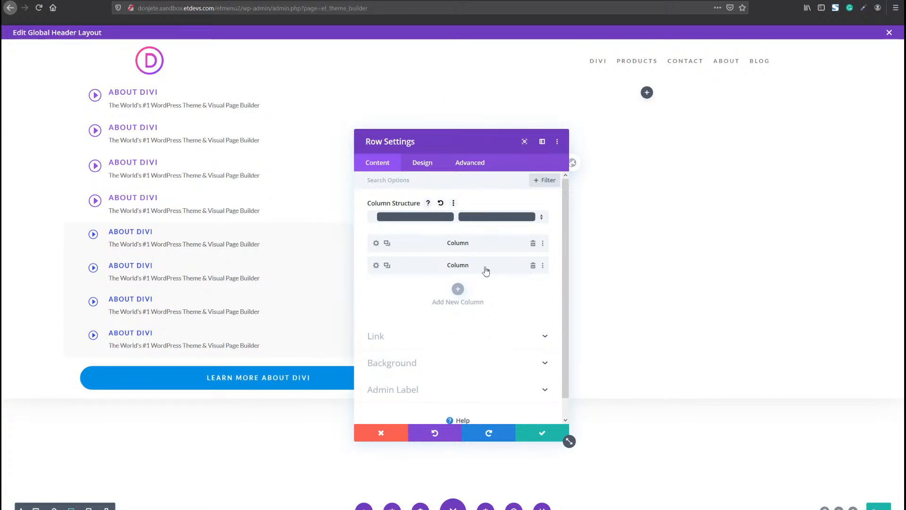
left_click(387, 243)
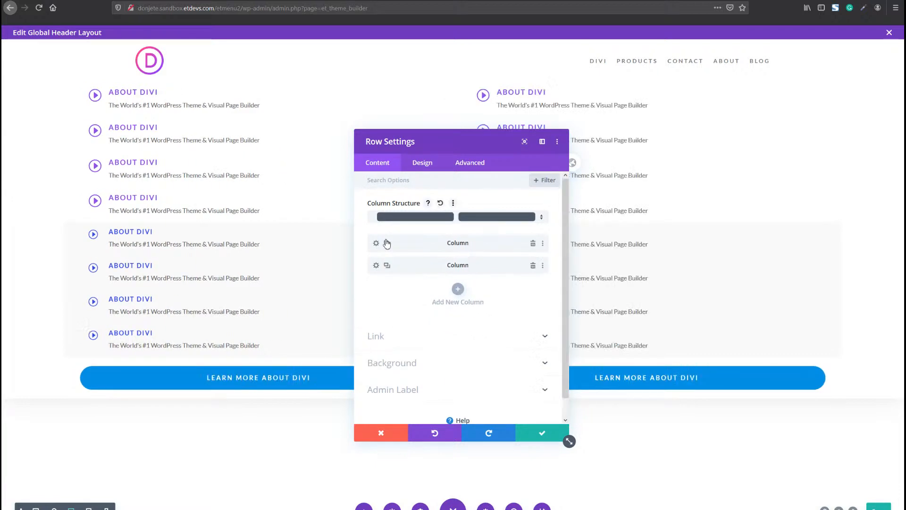
left_click(387, 243)
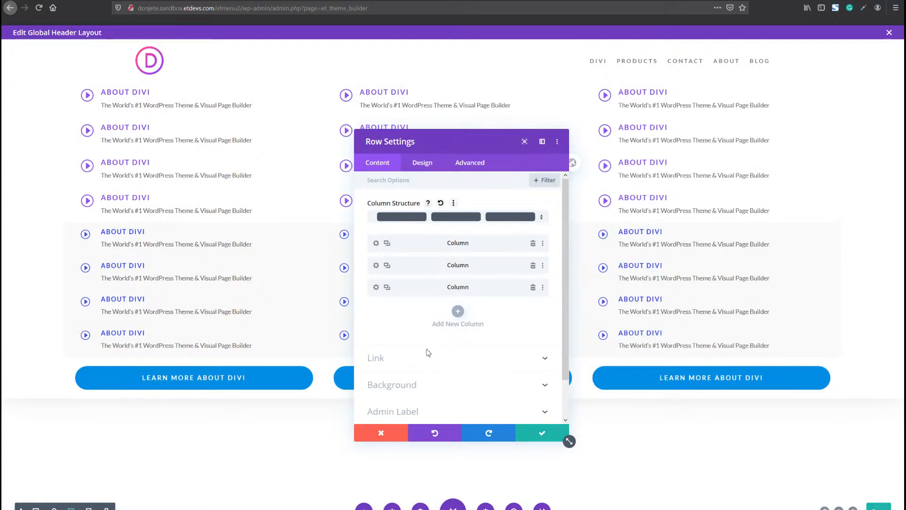
left_click(529, 435)
Step: Delete the four gray-background blurbs above the Learn more button in the second column
mouse_move(478, 240)
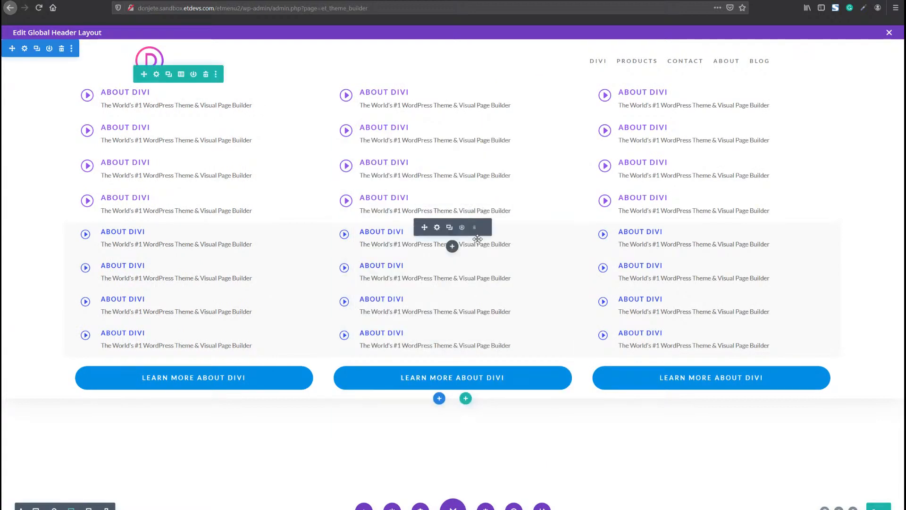
left_click(474, 229)
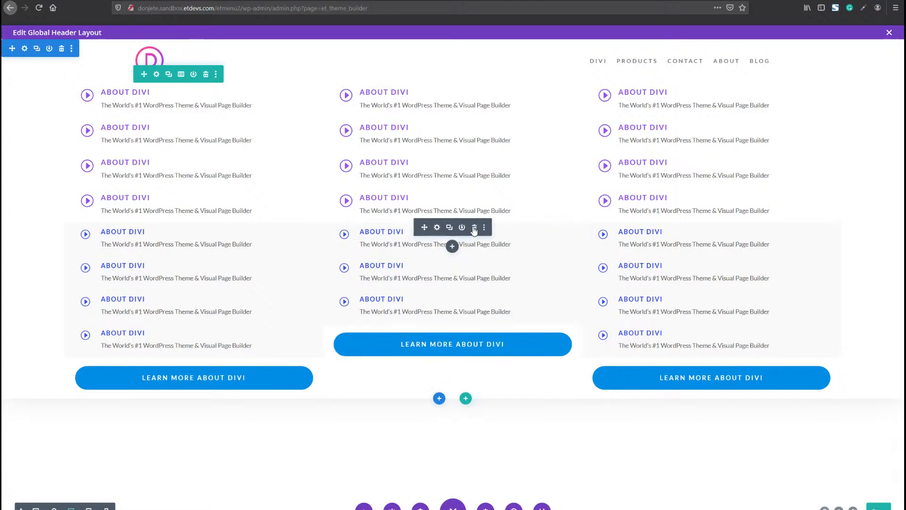
left_click(474, 230)
left_click(474, 230)
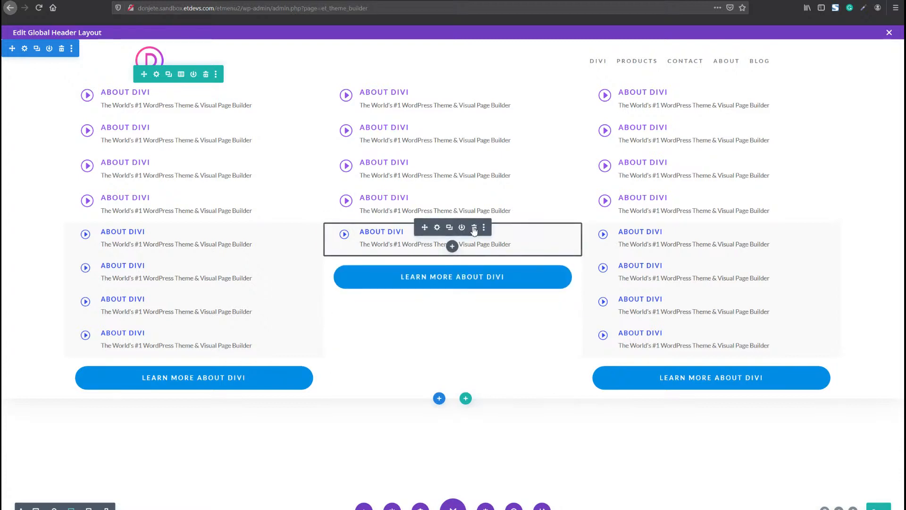
left_click(474, 230)
Step: Delete the four gray-background blurbs above the Learn more button in the third column
left_click(734, 229)
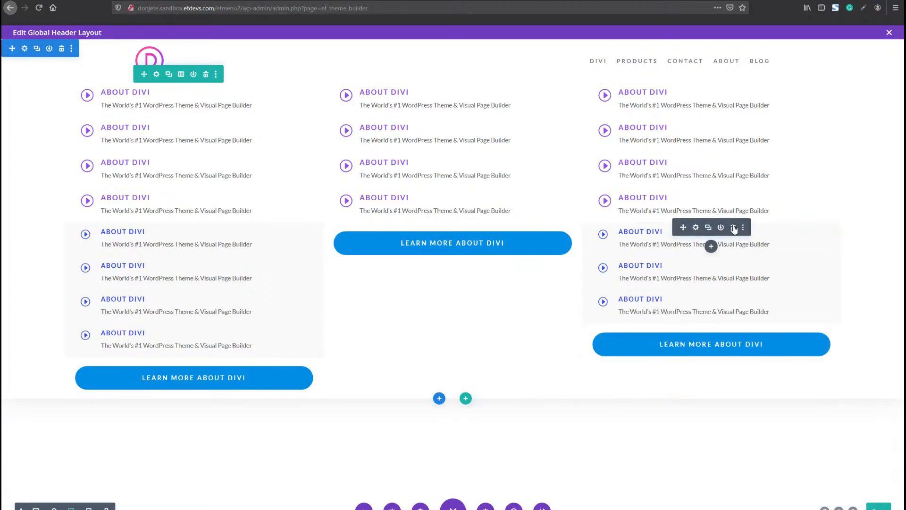
left_click(734, 229)
left_click(734, 228)
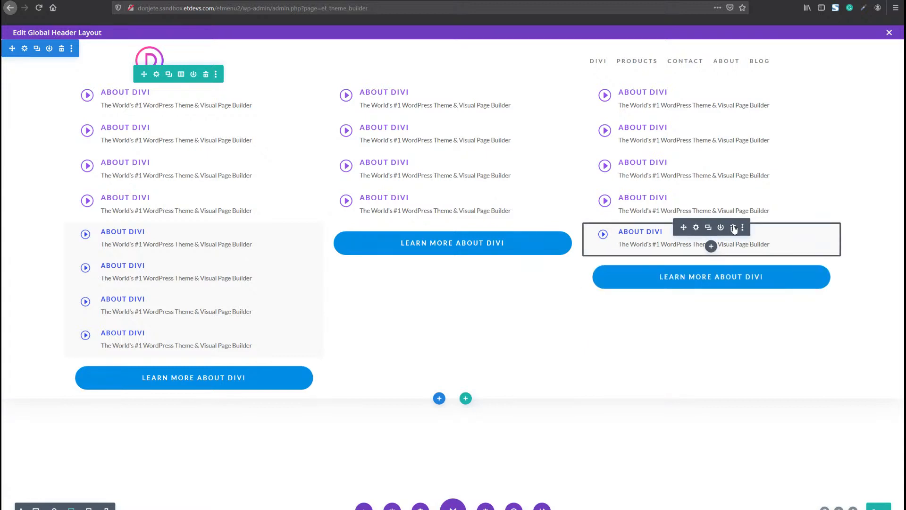
left_click(734, 229)
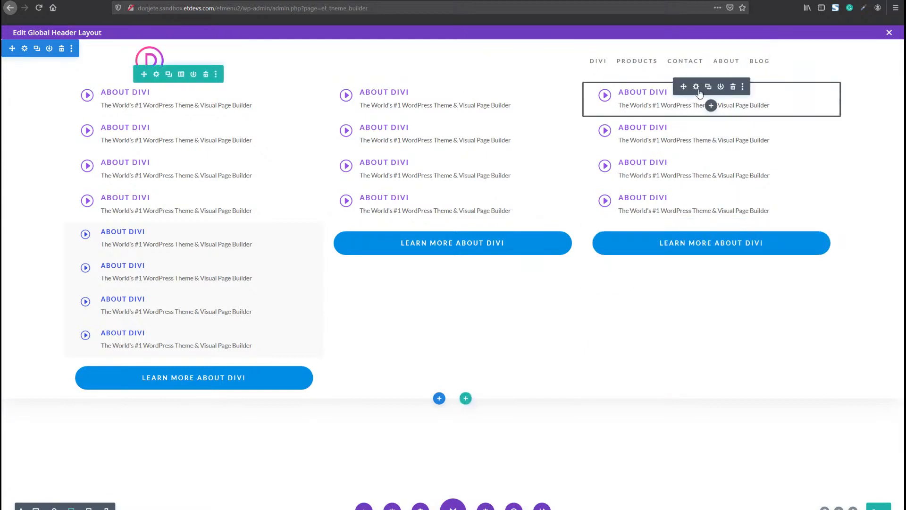
Step: Remove the body text from the first and second blurbs in the third column, leaving only their titles
left_click(696, 87)
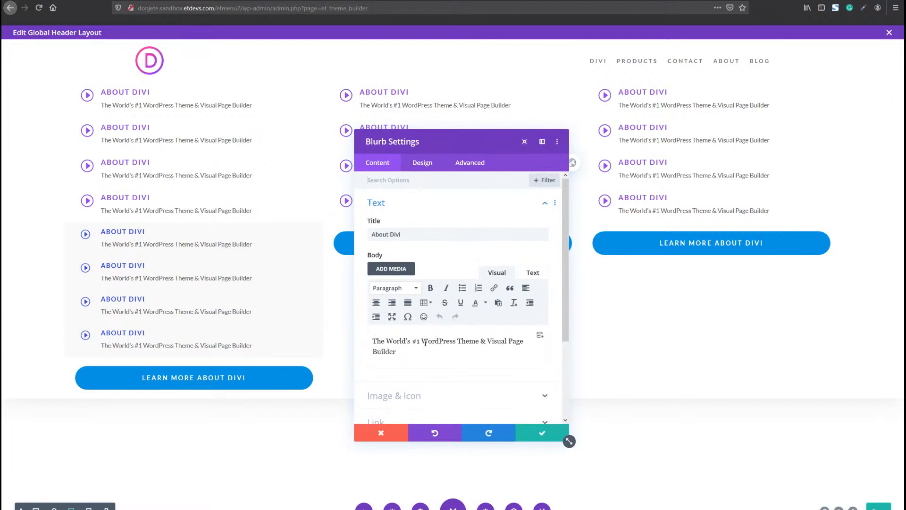
triple_click(425, 343)
key("BackSpace")
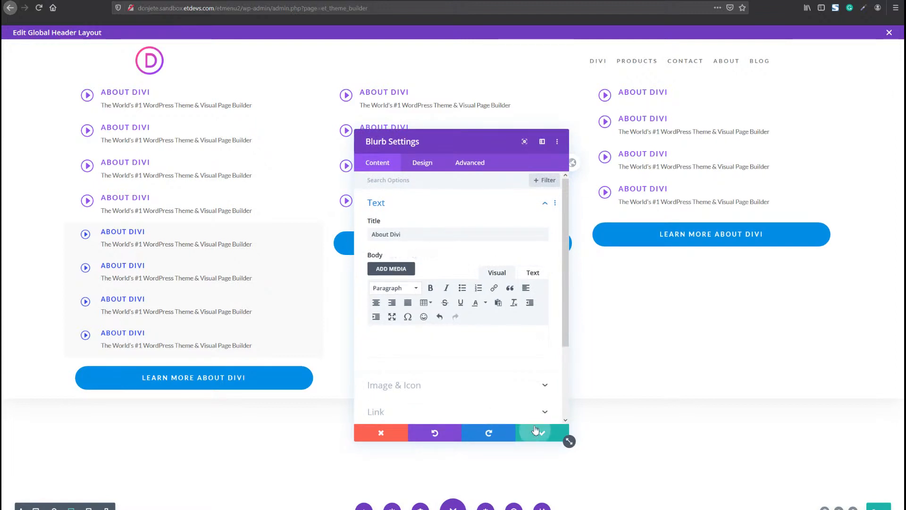
left_click(538, 432)
left_click(696, 112)
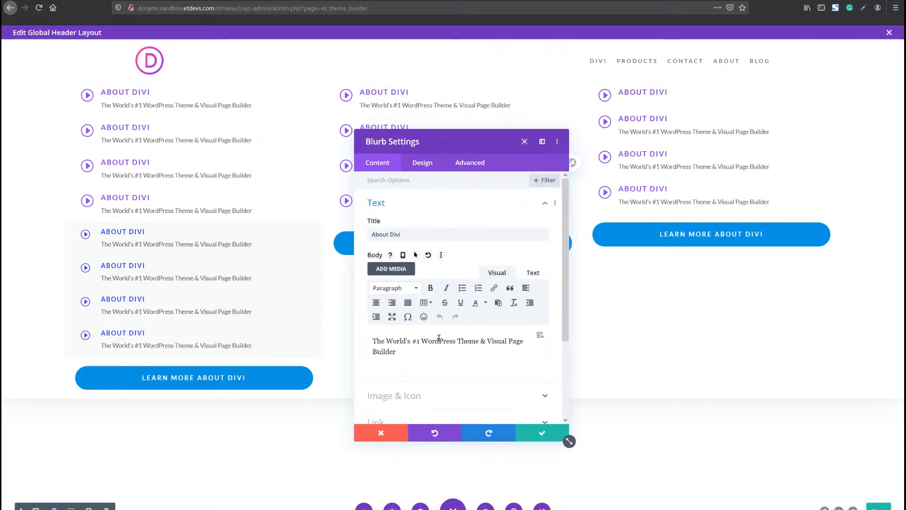
triple_click(415, 343)
key("BackSpace")
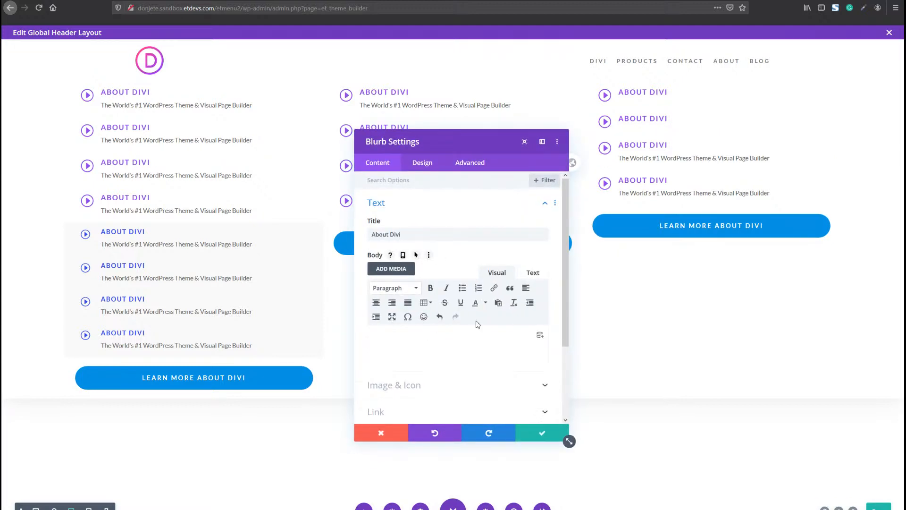
left_click(543, 433)
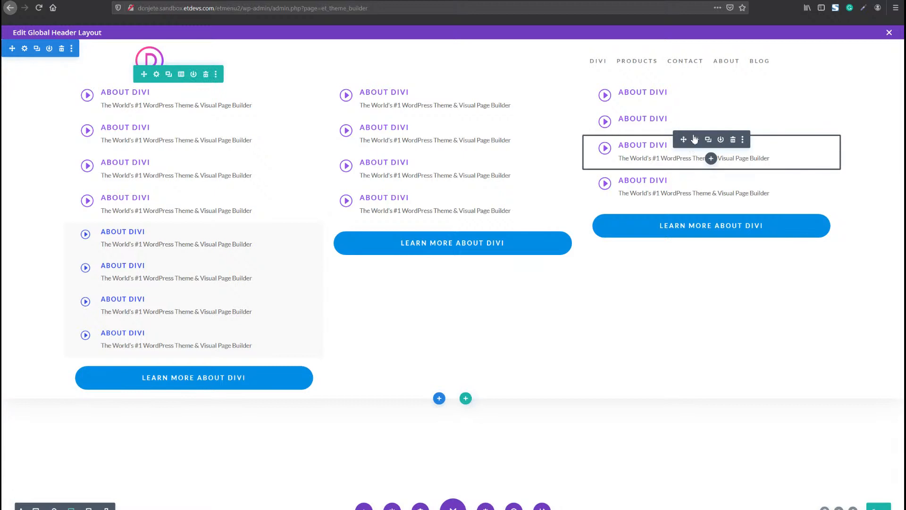
Step: Remove the body text from the third and fourth blurbs in the third column, leaving only their titles
left_click(696, 140)
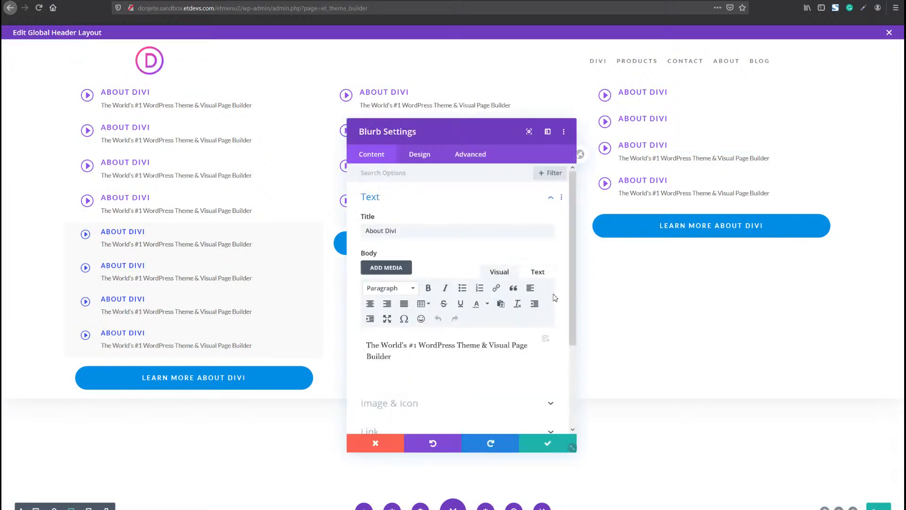
triple_click(431, 351)
key("BackSpace")
left_click(542, 433)
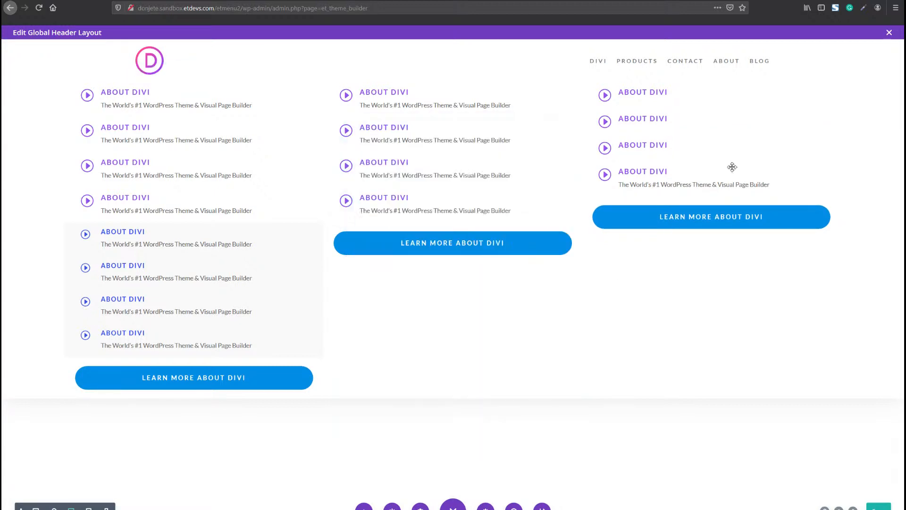
mouse_move(709, 184)
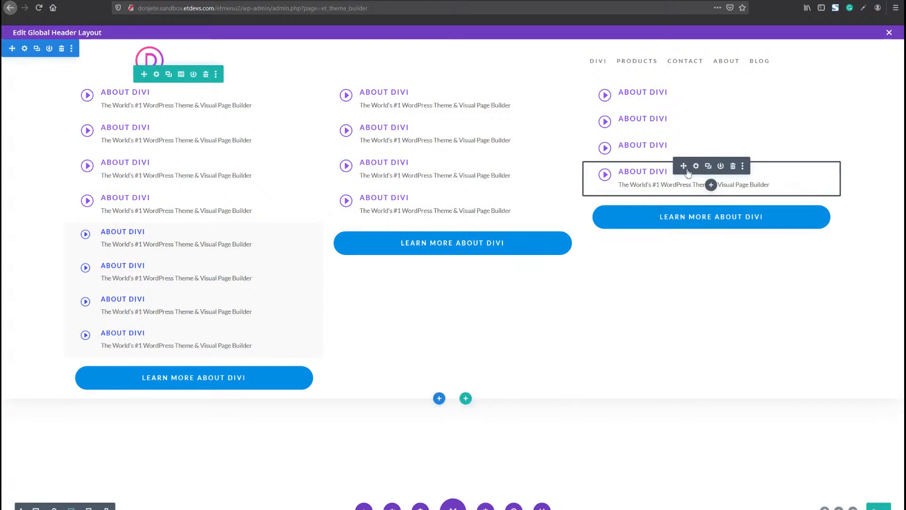
left_click(695, 165)
triple_click(418, 353)
key("BackSpace")
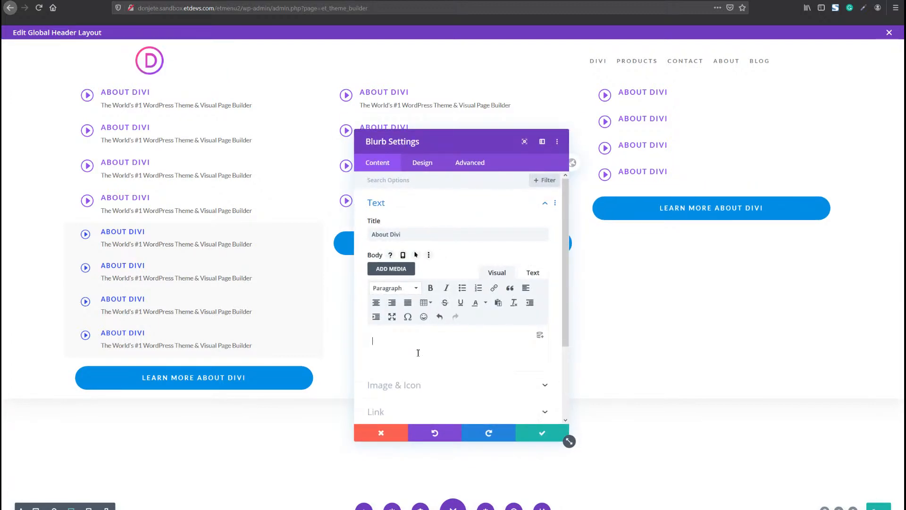
left_click(529, 437)
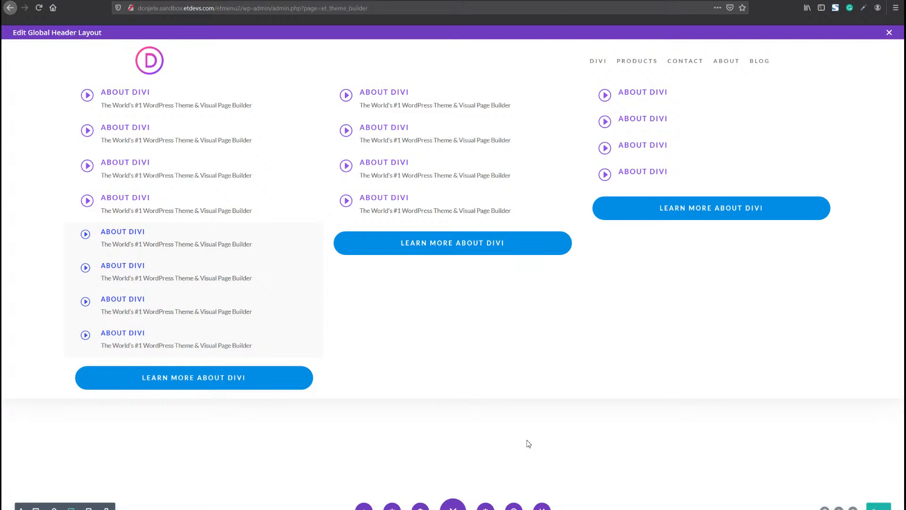
Step: Switch the header layout editor to wireframe view
mouse_move(557, 249)
mouse_move(471, 162)
key("ctrl+shift+w")
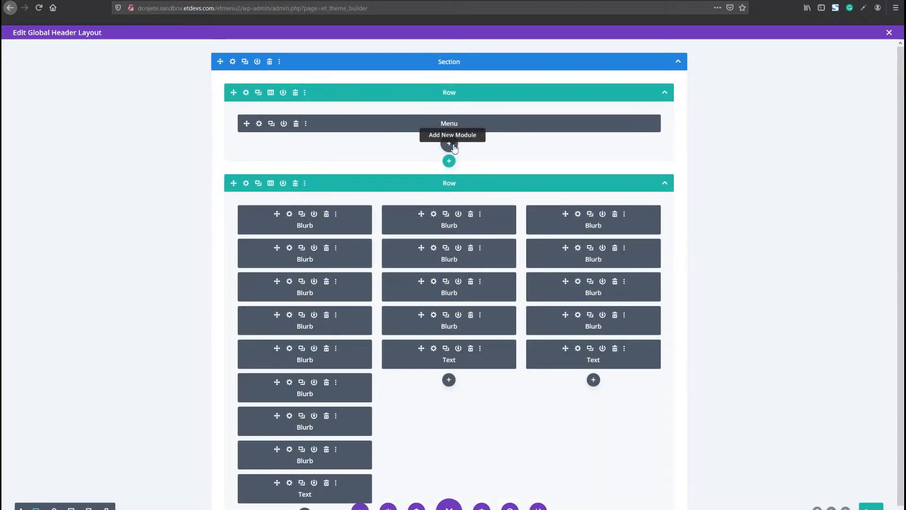
Step: Add a Code module below the Menu module in the first row and switch the layout editor to desktop view
left_click(451, 144)
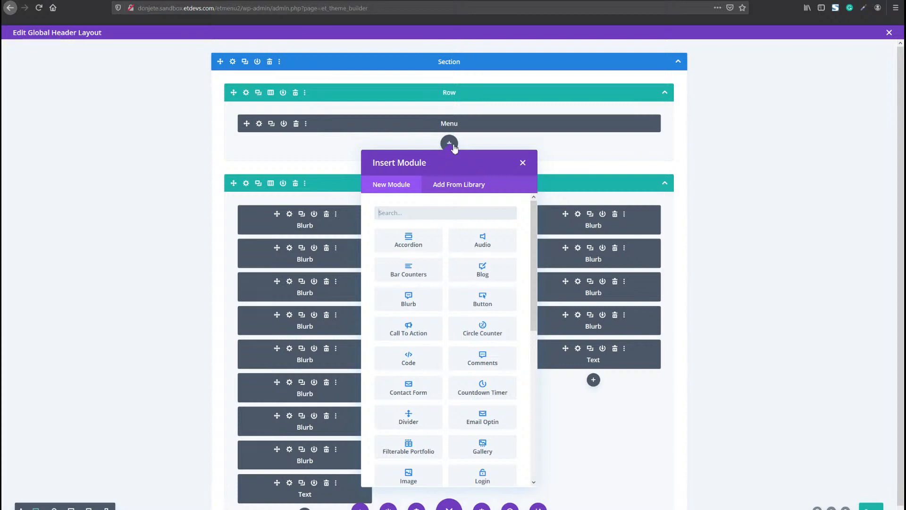
type("code")
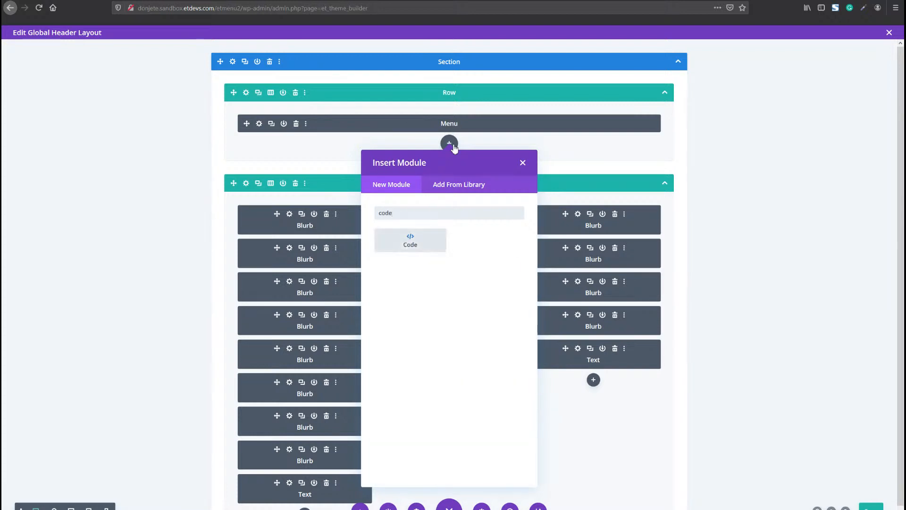
key("Return")
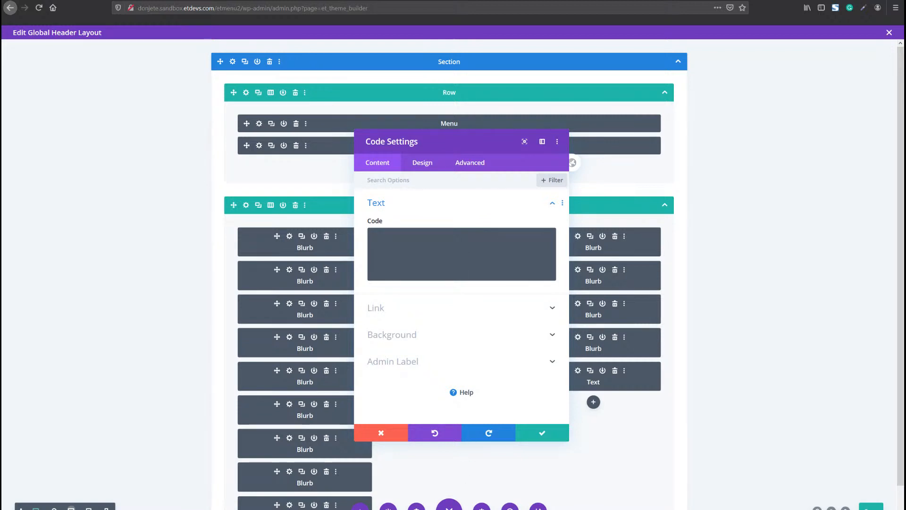
left_click(71, 508)
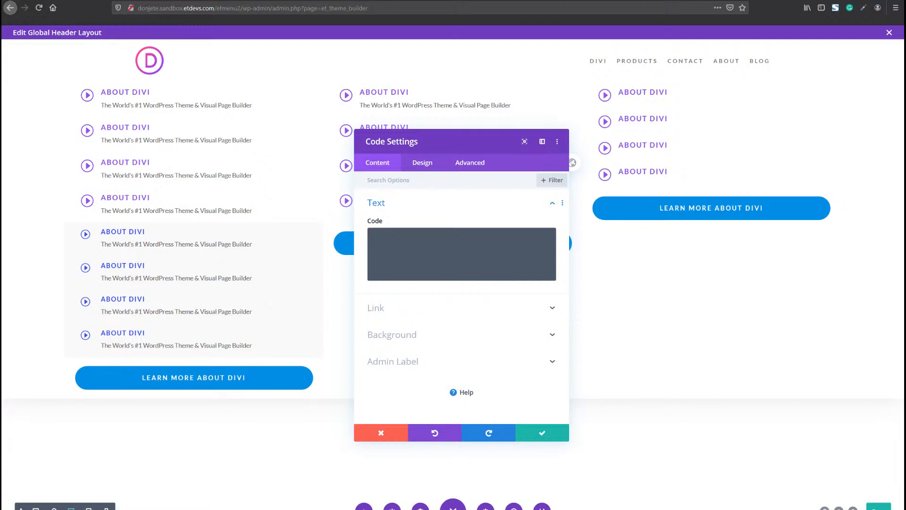
Step: Paste the dropdown menu CSS into the Code module and add the jQuery script block after its closing style tag
left_click(389, 263)
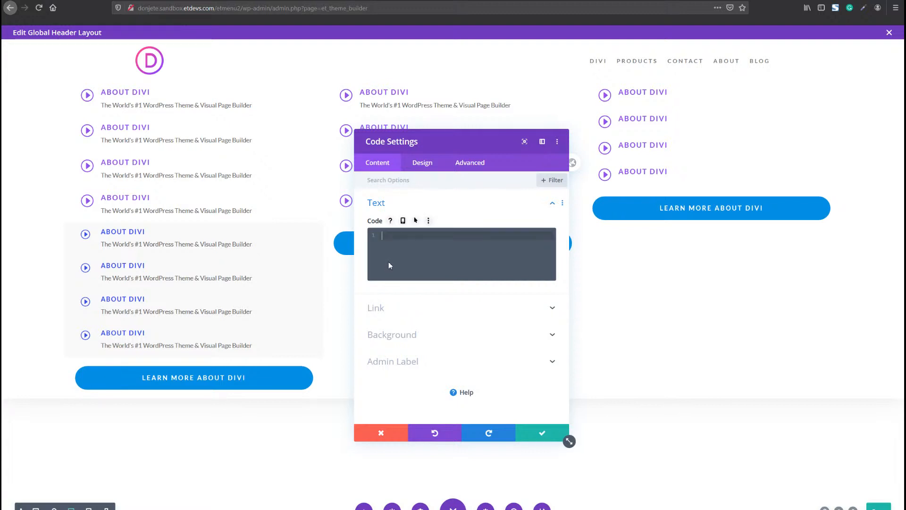
key("ctrl+v")
scroll(410, 256, "up", 15)
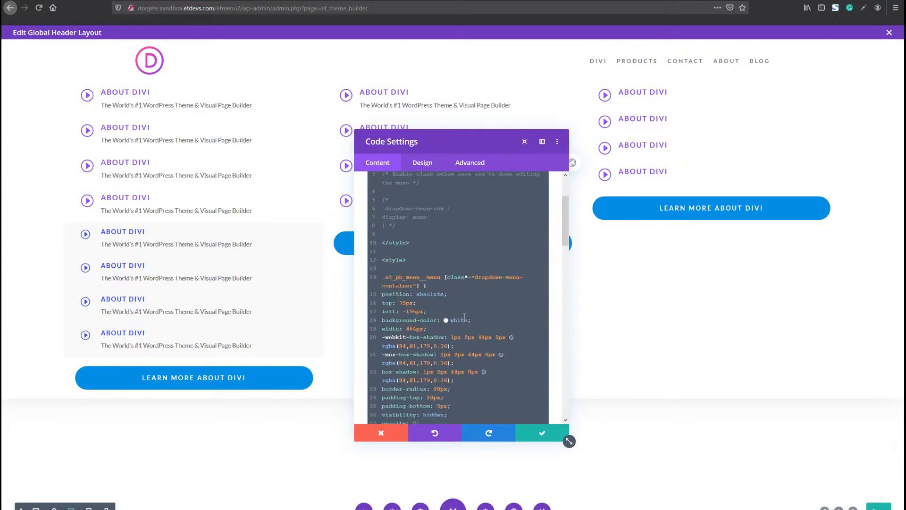
scroll(464, 317, "down", 15)
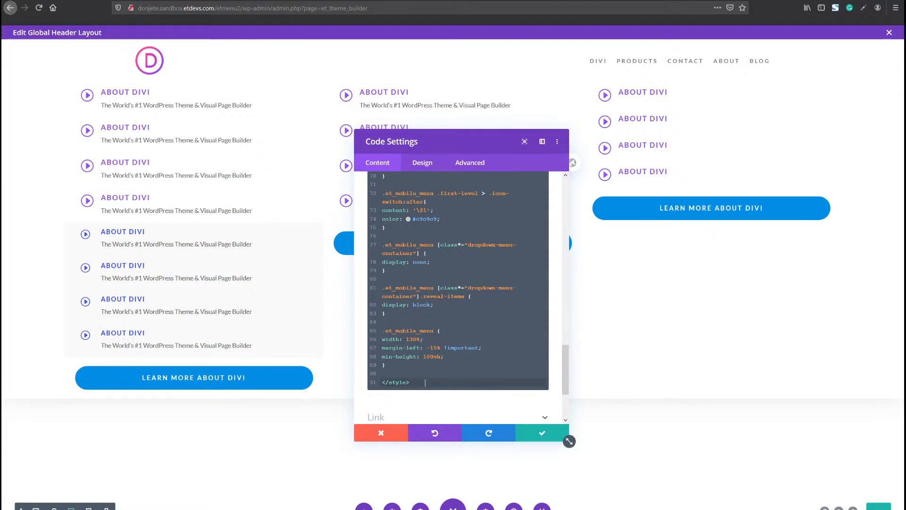
key("Return")
key("ctrl+v")
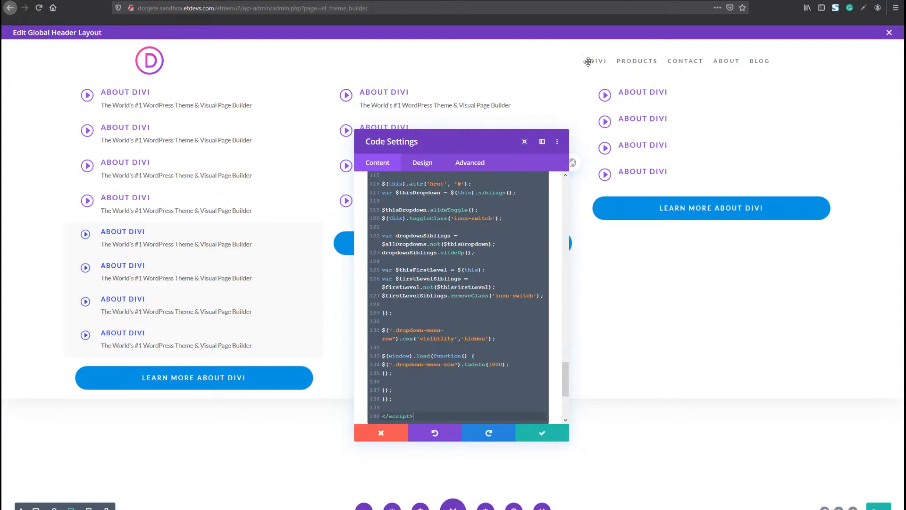
Step: Enlarge the Code module's settings window, review the pasted script and styles, and save the module
scroll(474, 259, "up", 7)
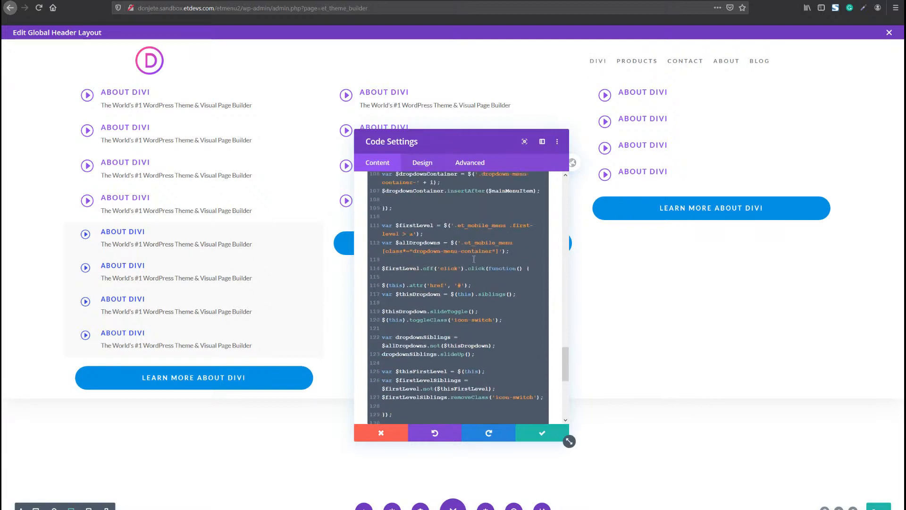
scroll(472, 274, "up", 5)
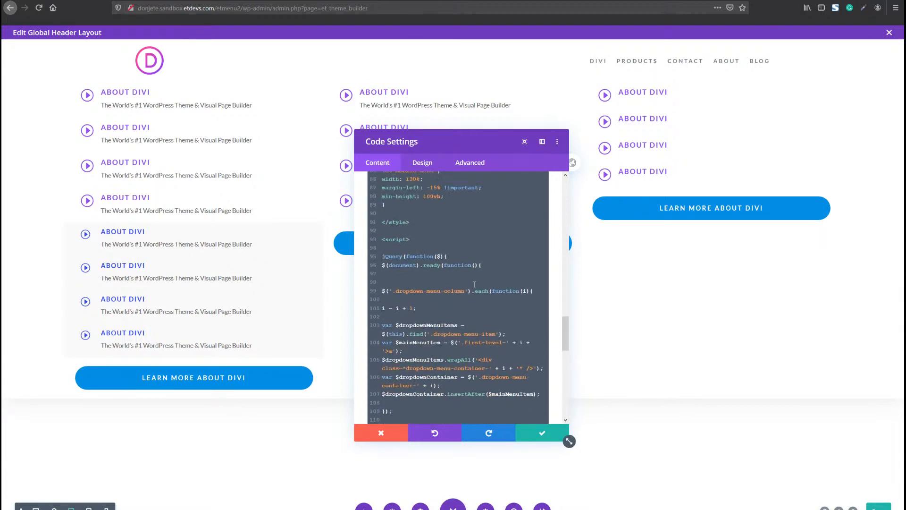
left_click_drag(569, 440, 650, 465)
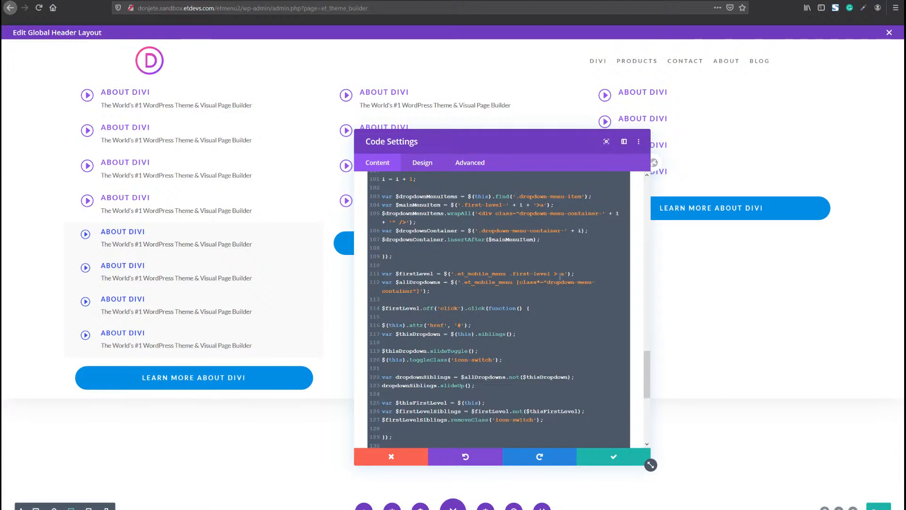
scroll(582, 352, "up", 8)
scroll(515, 267, "up", 15)
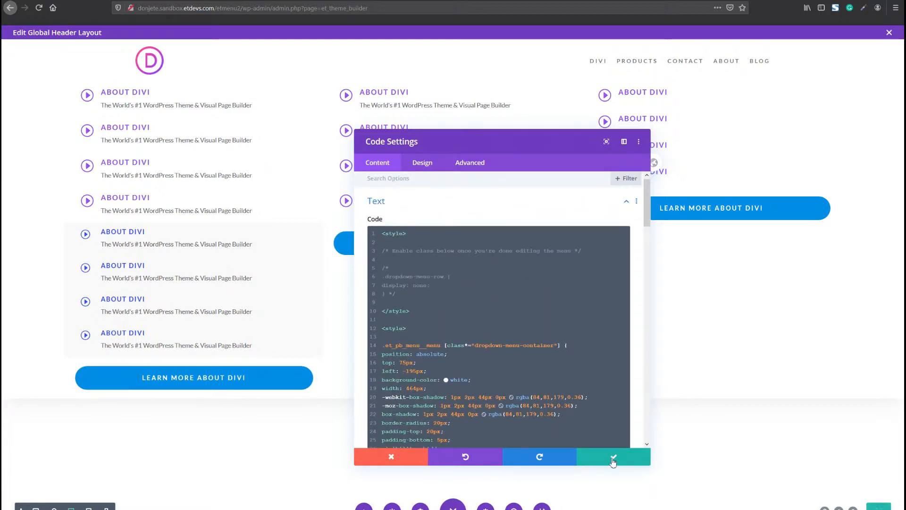
left_click(613, 457)
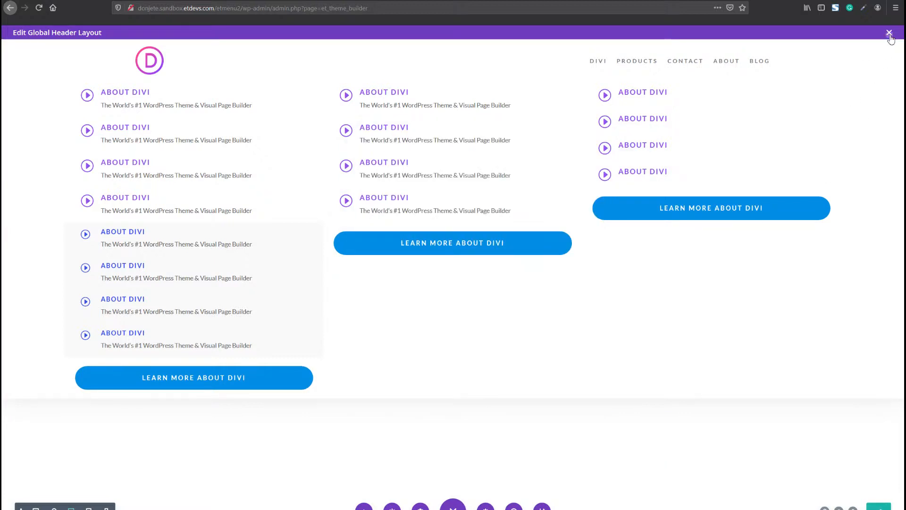
Step: Close the global header layout editor with its changes saved, and save the Theme Builder changes
left_click(889, 34)
left_click(528, 222)
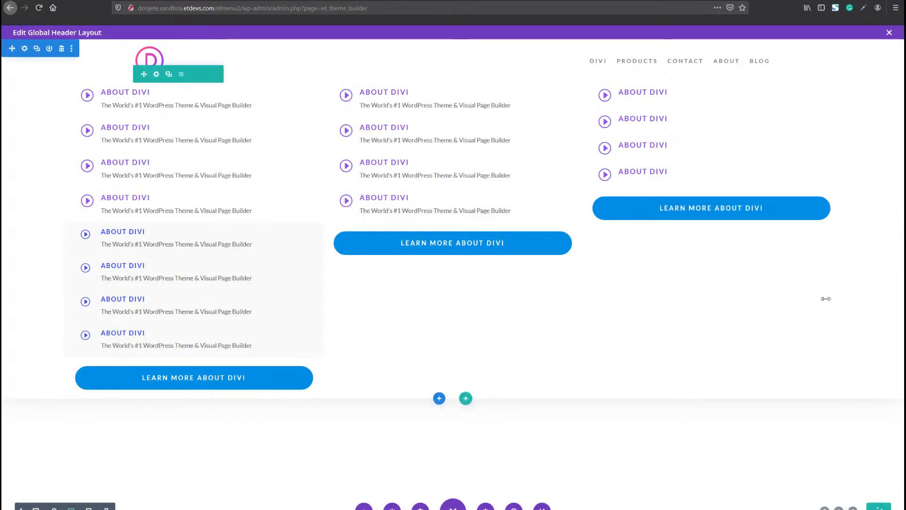
left_click(889, 33)
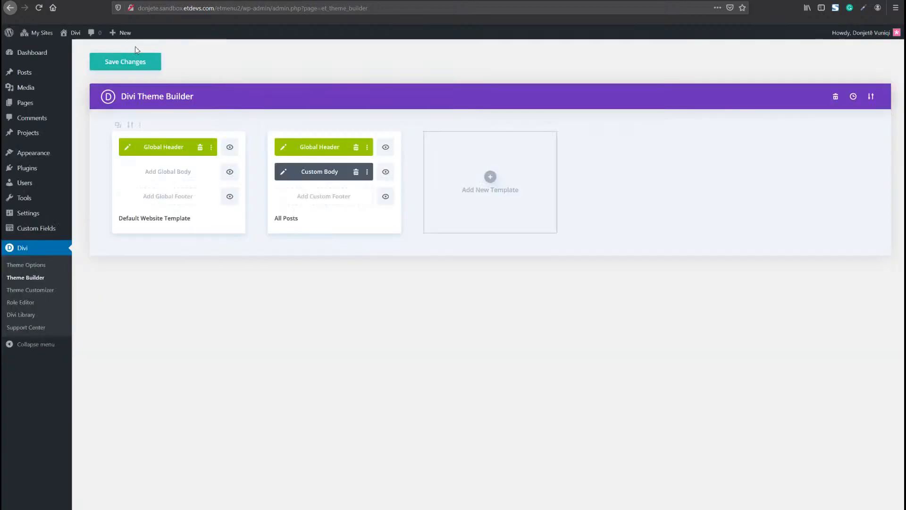
left_click(134, 64)
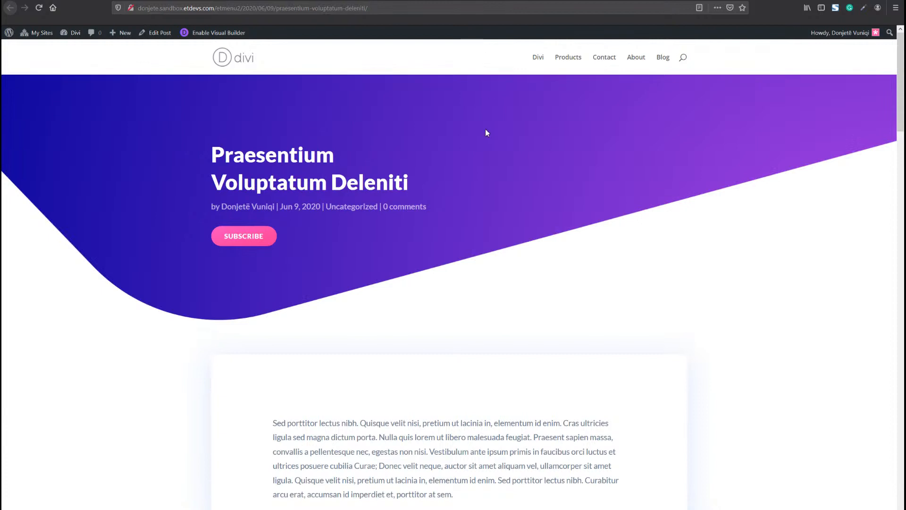
Step: Reload the live post page and preview the dropdowns of the Divi, Products and Contact menu items
key("F5")
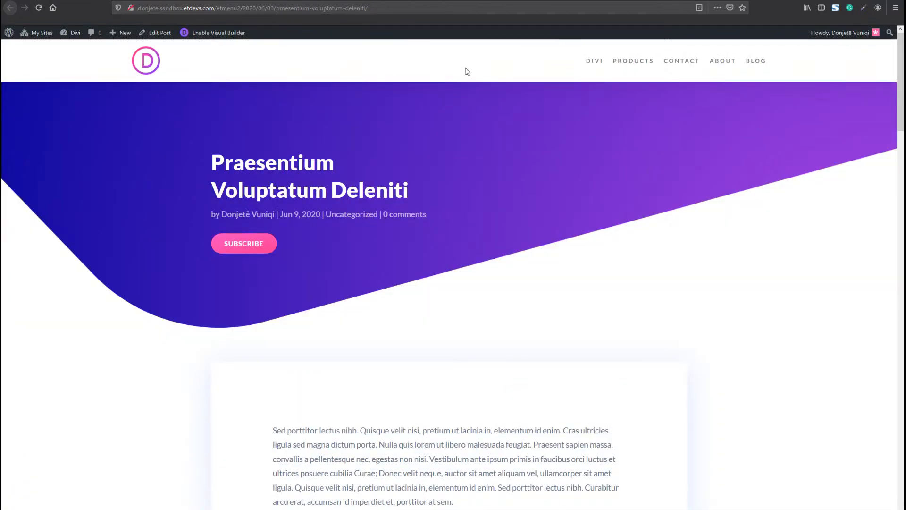
mouse_move(592, 71)
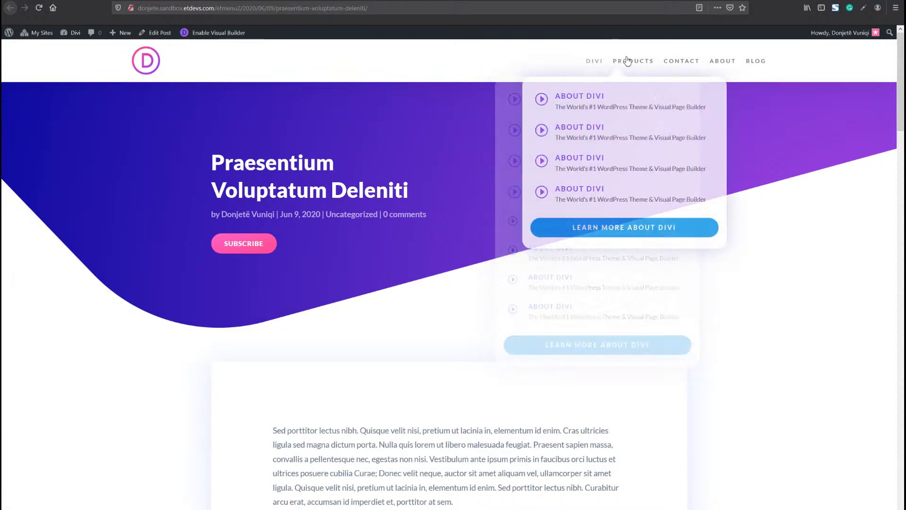
mouse_move(677, 62)
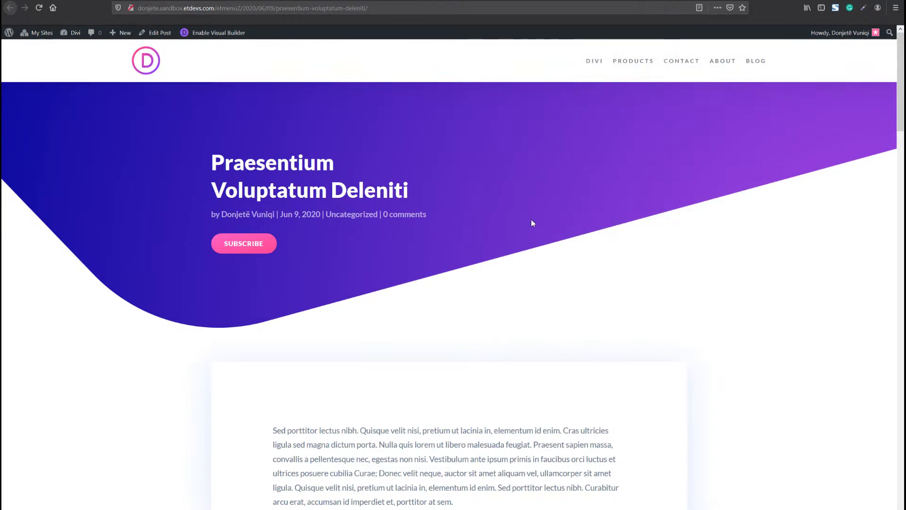
Step: Preview the page at mobile width with the developer tools and check the Divi, Products and Contact dropdowns in the mobile menu
key("F12")
left_click(168, 65)
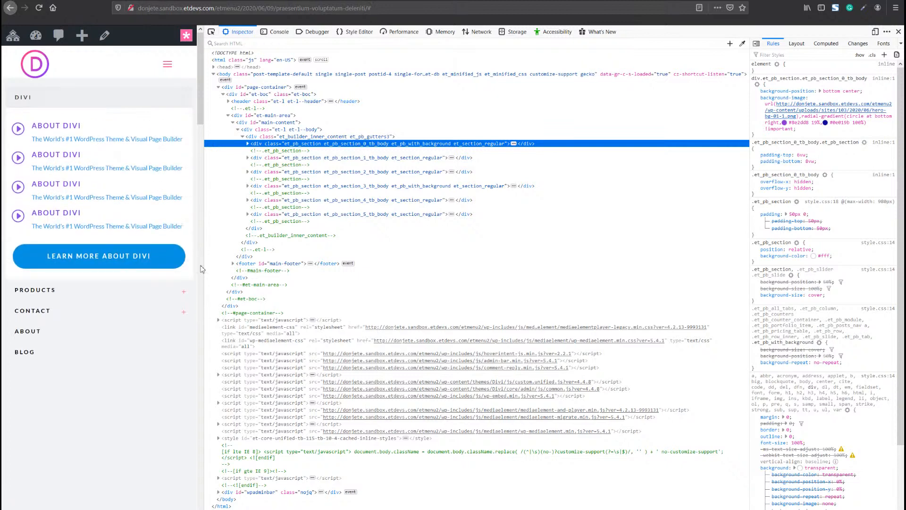
left_click(183, 296)
left_click(184, 308)
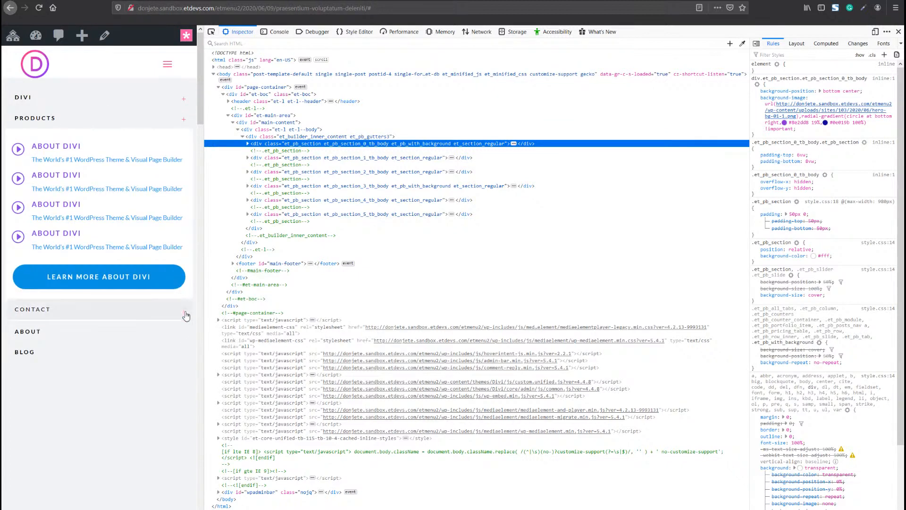
left_click(185, 139)
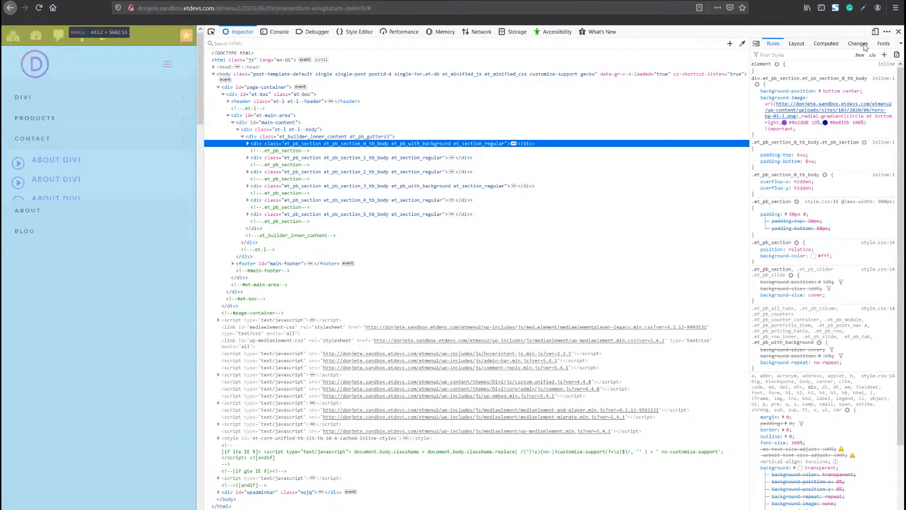
left_click(899, 32)
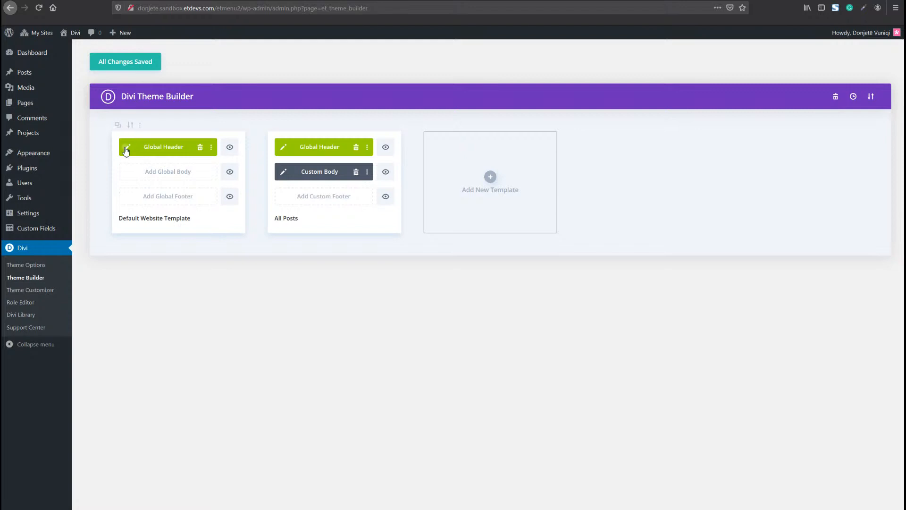
left_click(126, 147)
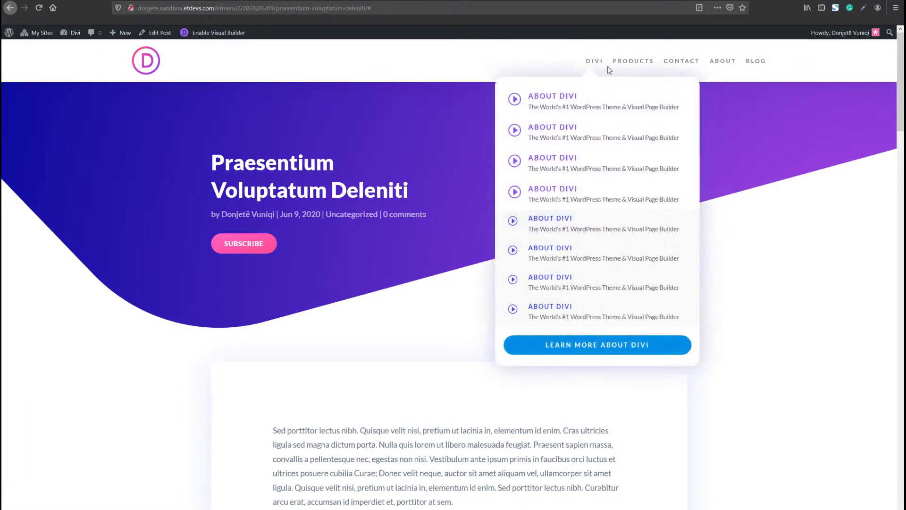
mouse_move(588, 67)
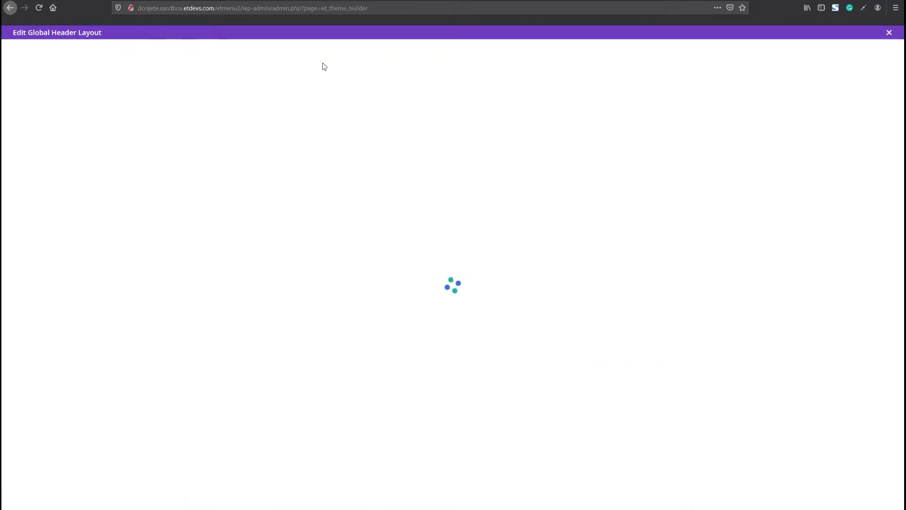
left_click(213, 7)
key("Return")
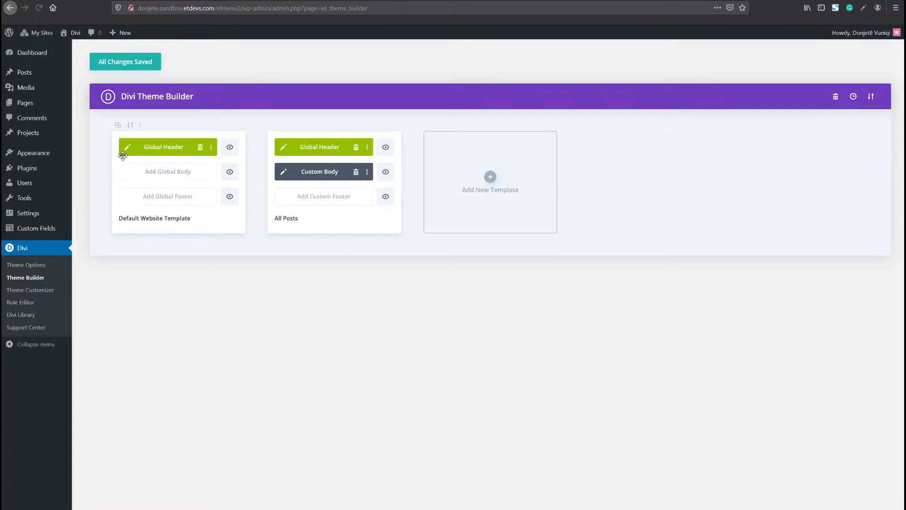
Step: Open the default template's global header layout in wireframe view and open the Code module's settings
left_click(123, 154)
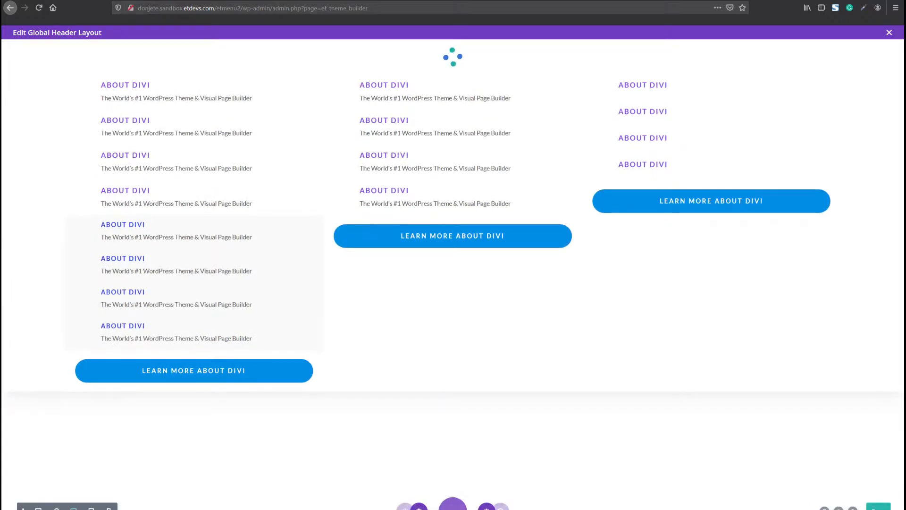
left_click(43, 507)
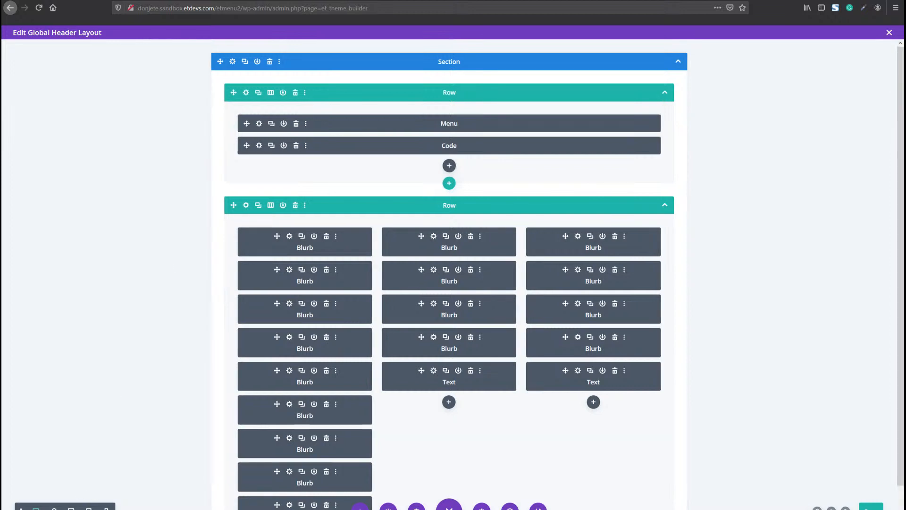
left_click(259, 146)
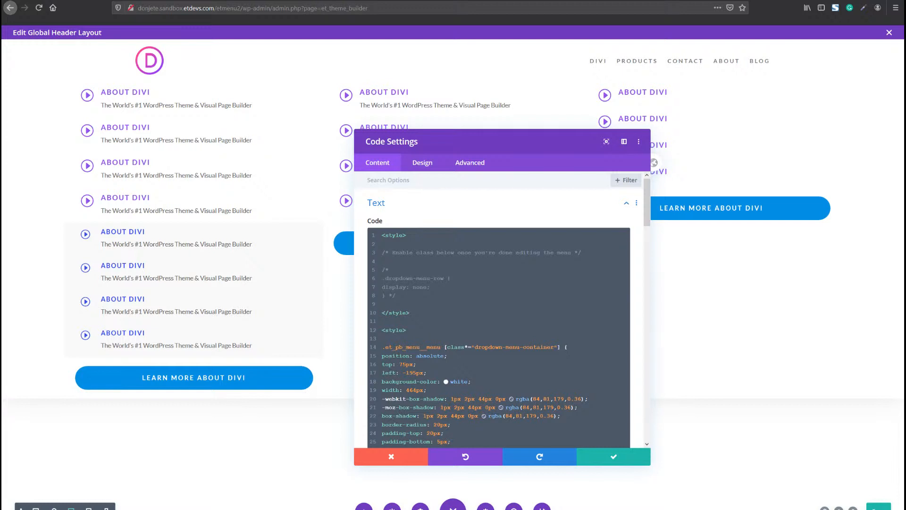
Step: Remove the comment markers around the .dropdown-menu-row display: none rule, save the Code module and return to wireframe view
left_click(391, 268)
key("BackSpace")
key("BackSpace")
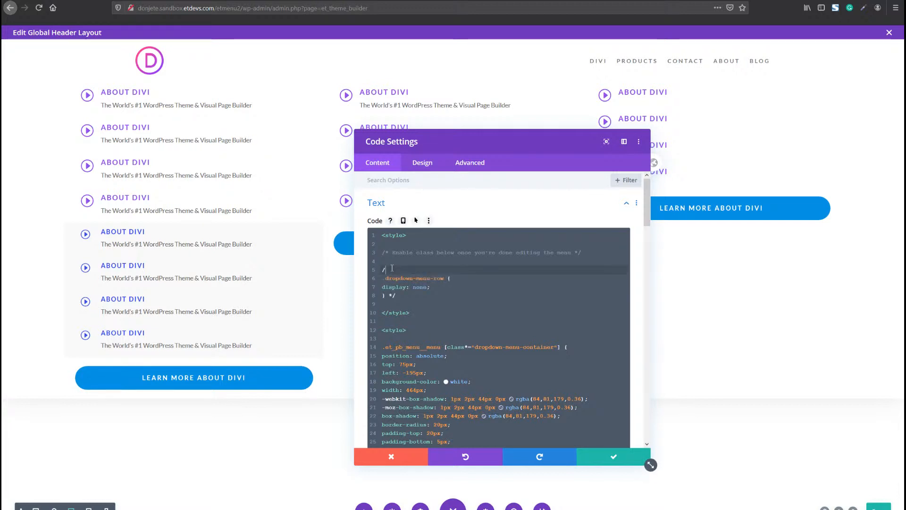
left_click(404, 300)
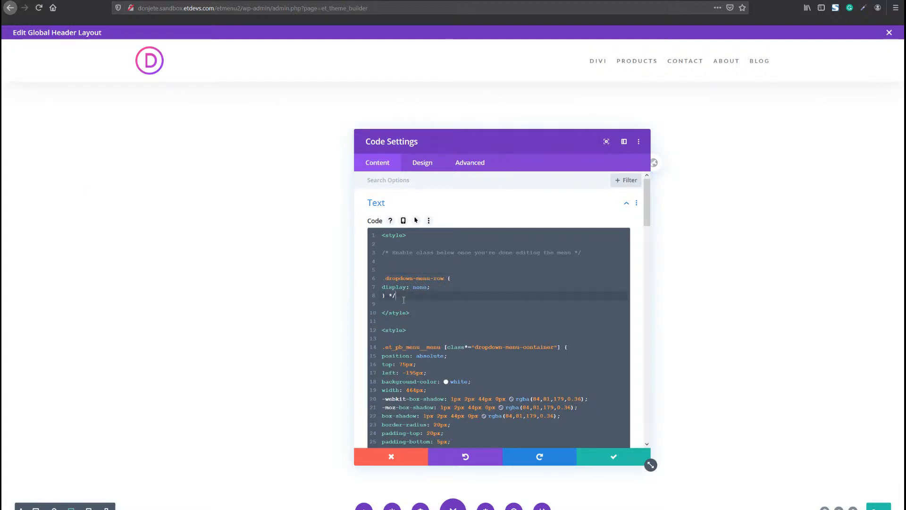
key("BackSpace")
key("BackSpace")
left_click(396, 302)
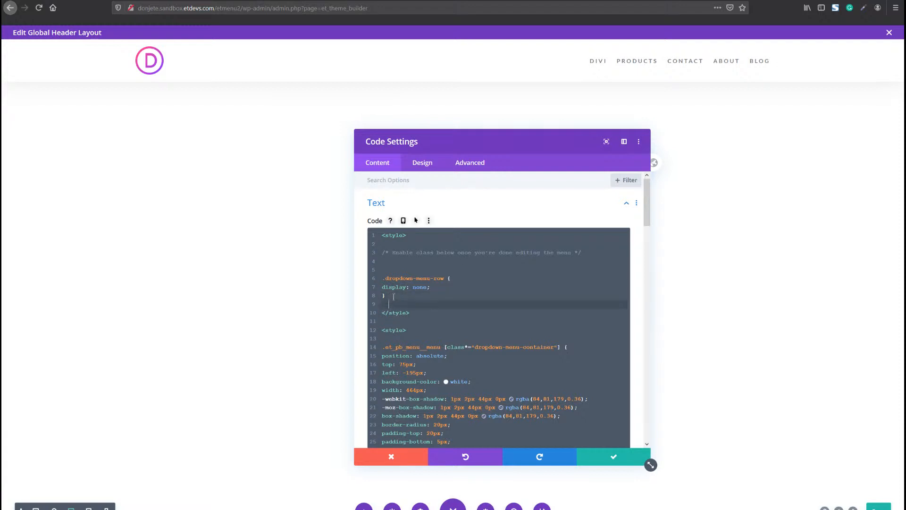
left_click(394, 296)
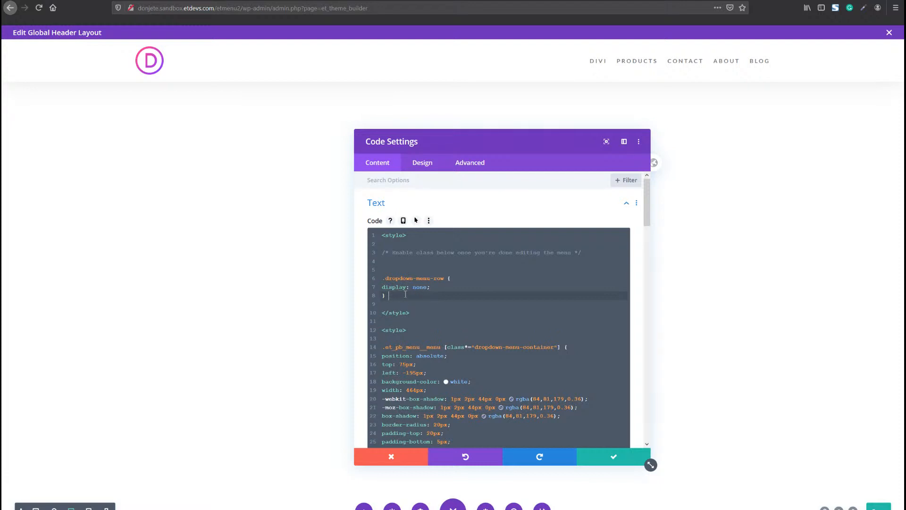
left_click(645, 460)
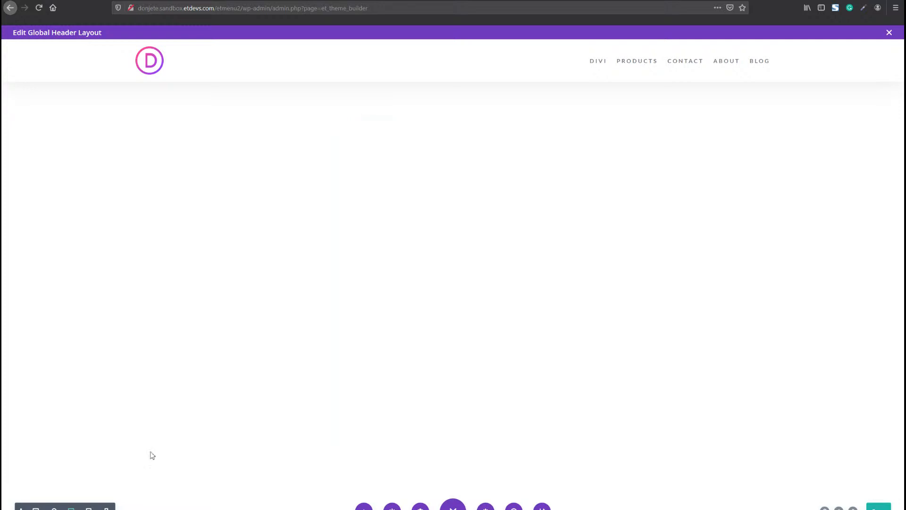
left_click(35, 508)
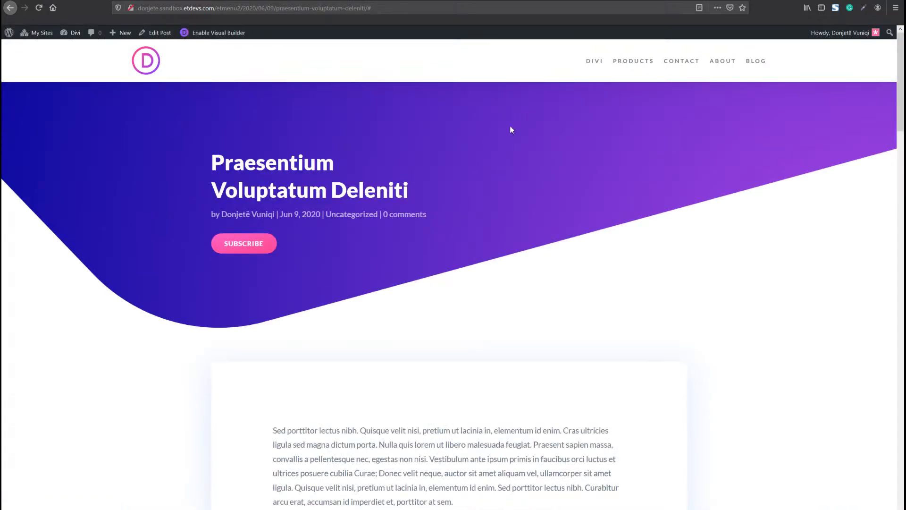
Step: Reload the live post page and preview the header menu's dropdowns at desktop width
key("F5")
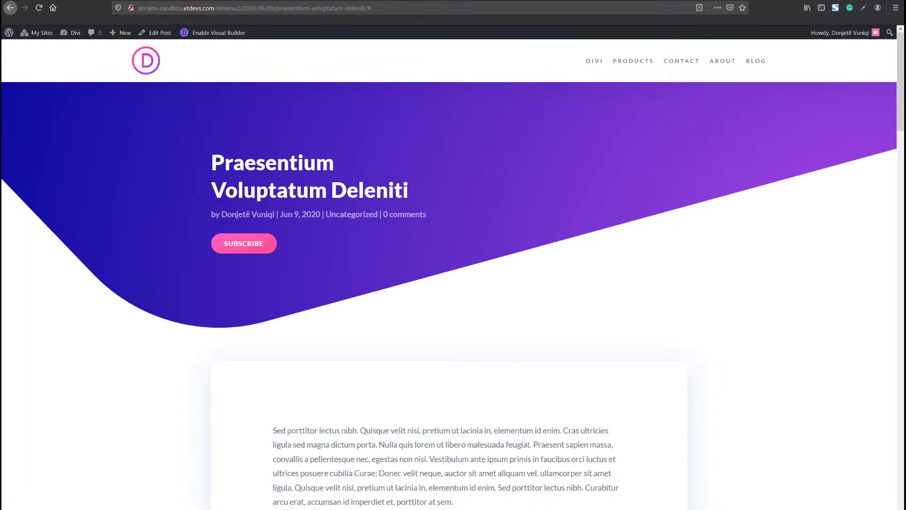
key("F5")
mouse_move(686, 64)
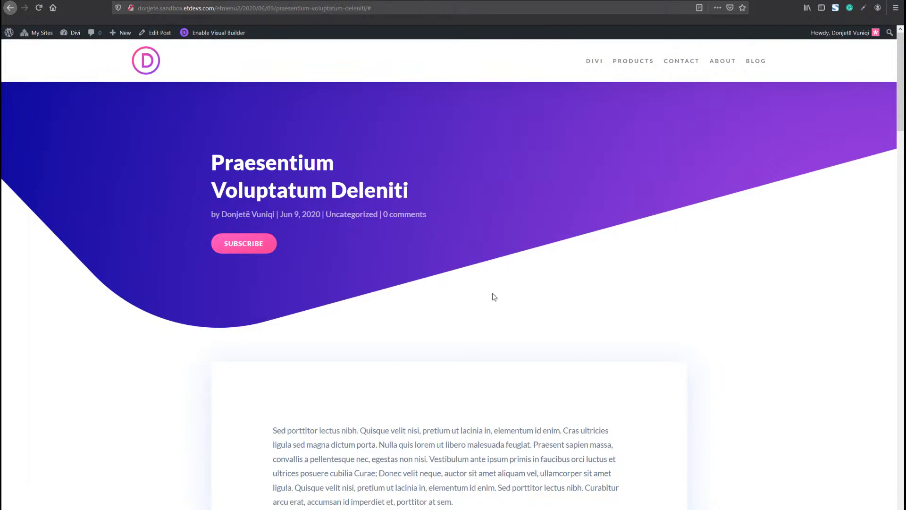
Step: Preview the reloaded page at mobile width with the developer tools and expand the Divi, Products and Contact dropdowns in the mobile menu
key("ctrl+shift+m")
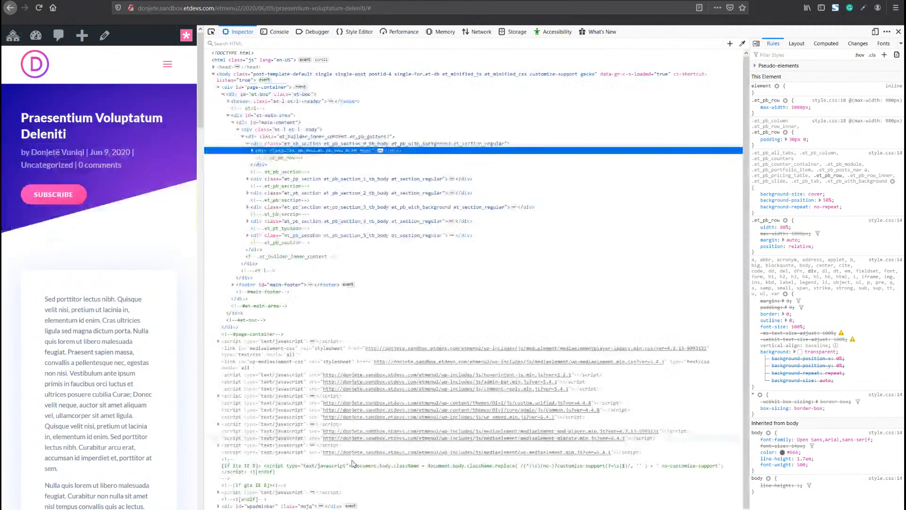
key("ctrl+r")
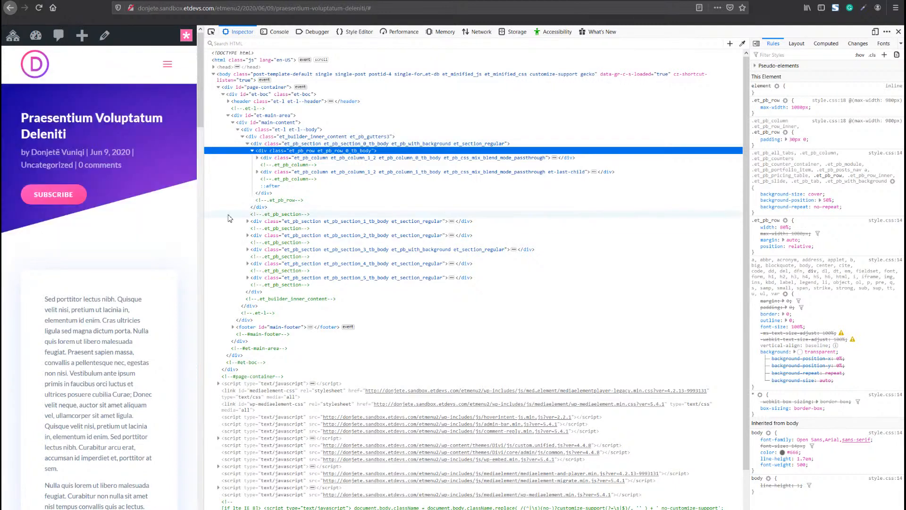
key("F5")
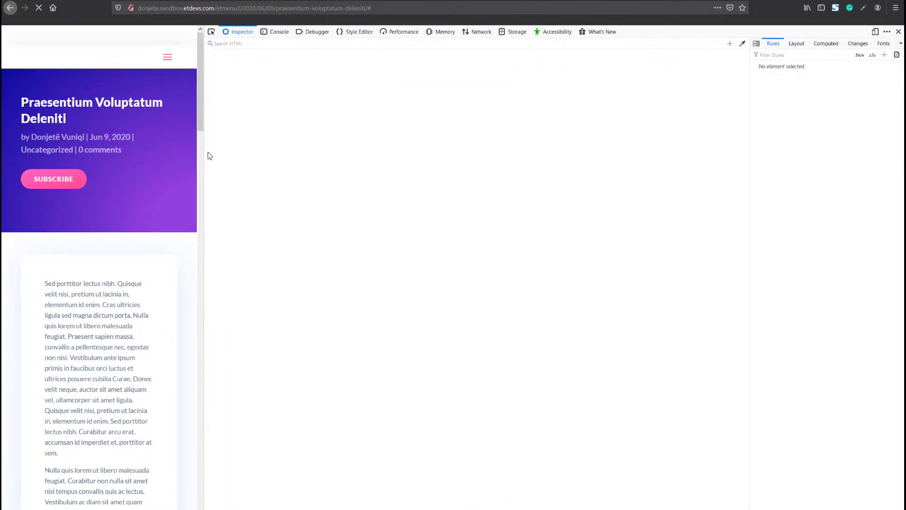
left_click(168, 65)
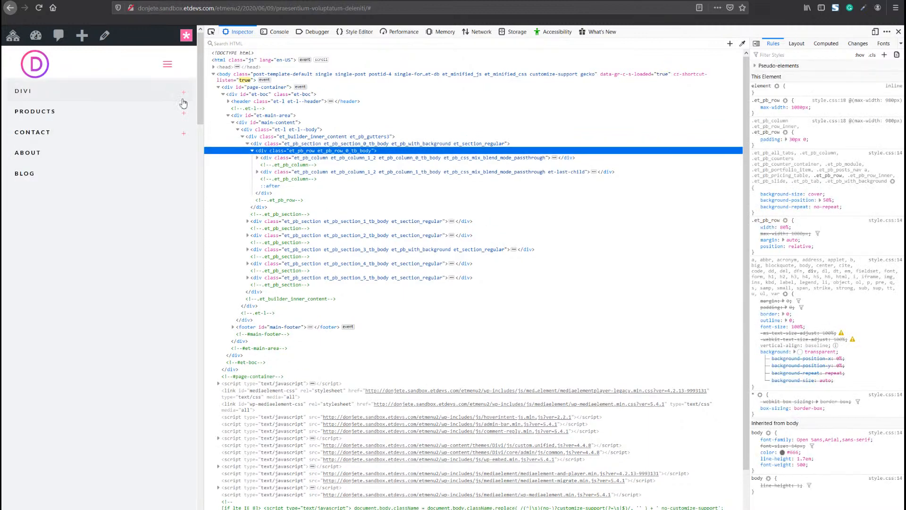
left_click(183, 103)
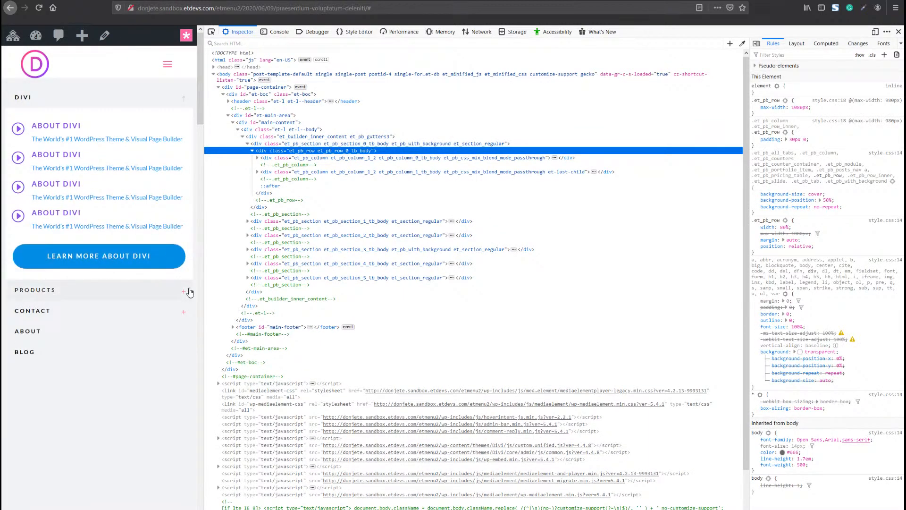
left_click(184, 291)
left_click(189, 311)
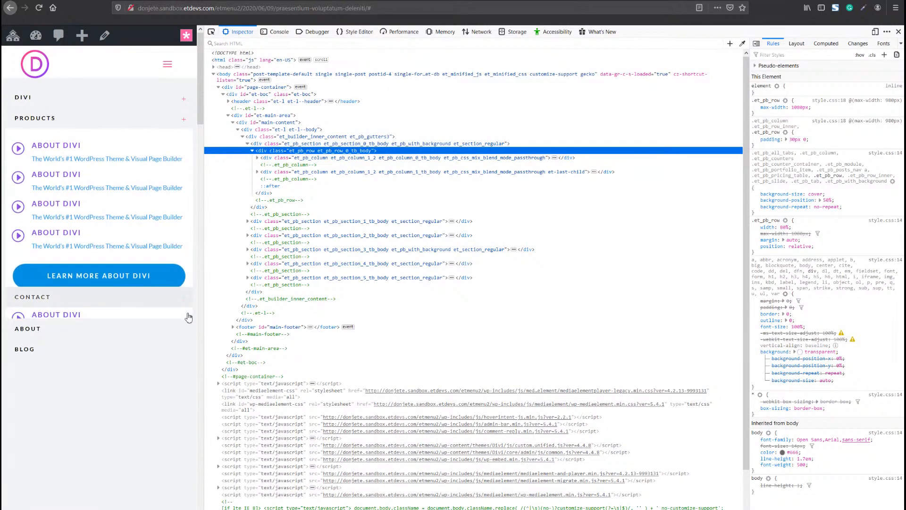
left_click(899, 32)
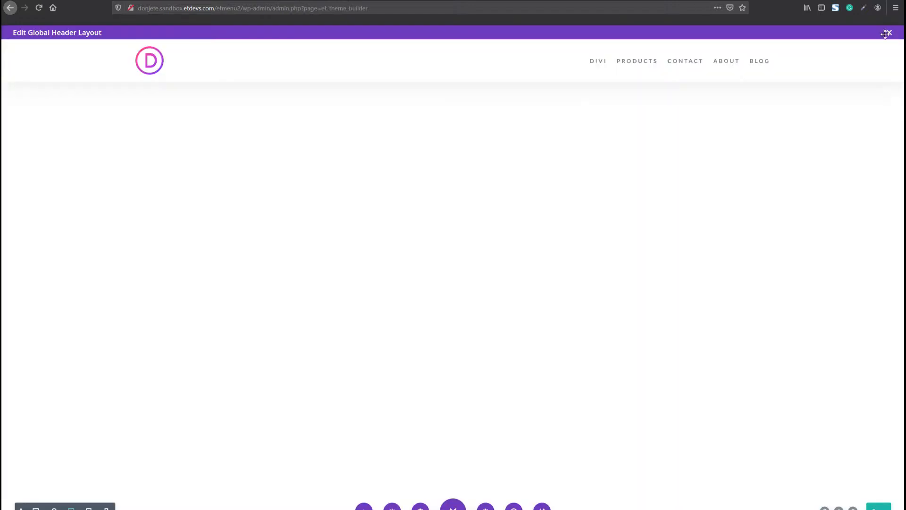
Step: Exit the global header layout, open the WordPress menu editor and copy the Contact item's CSS classes
left_click(890, 32)
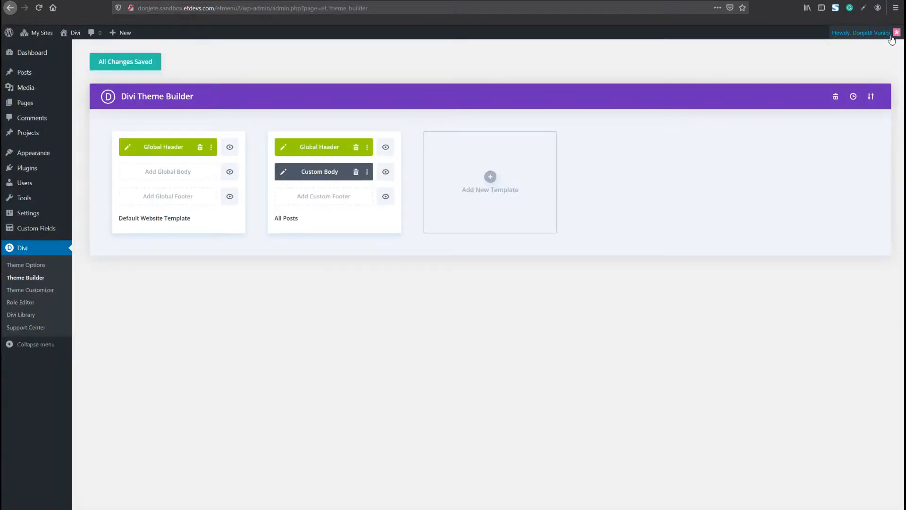
mouse_move(47, 155)
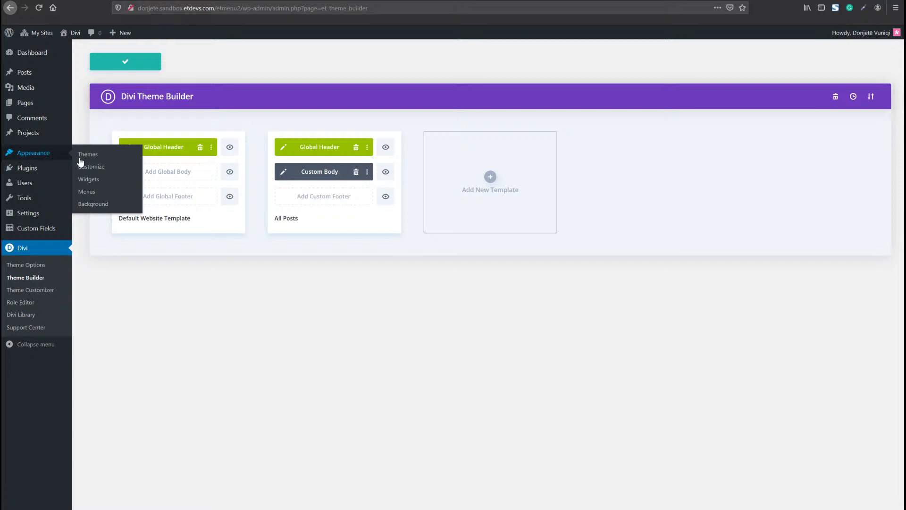
left_click(87, 192)
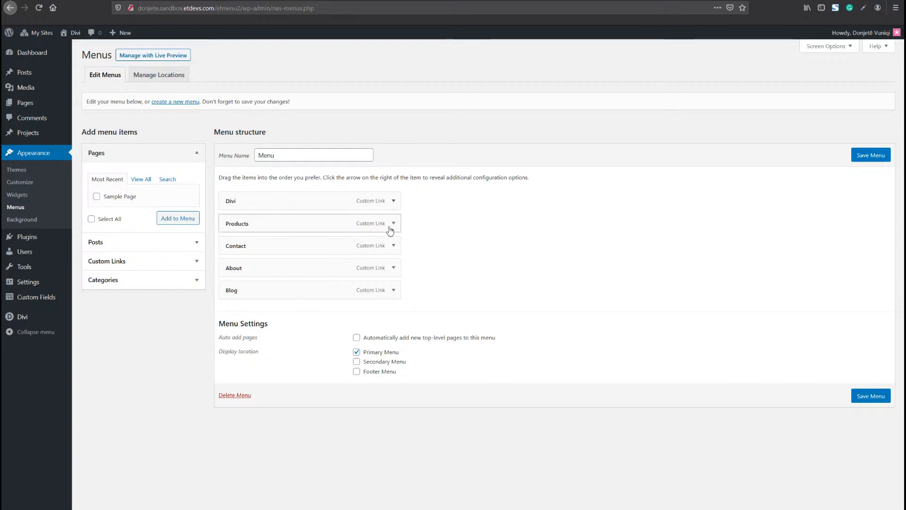
left_click(394, 247)
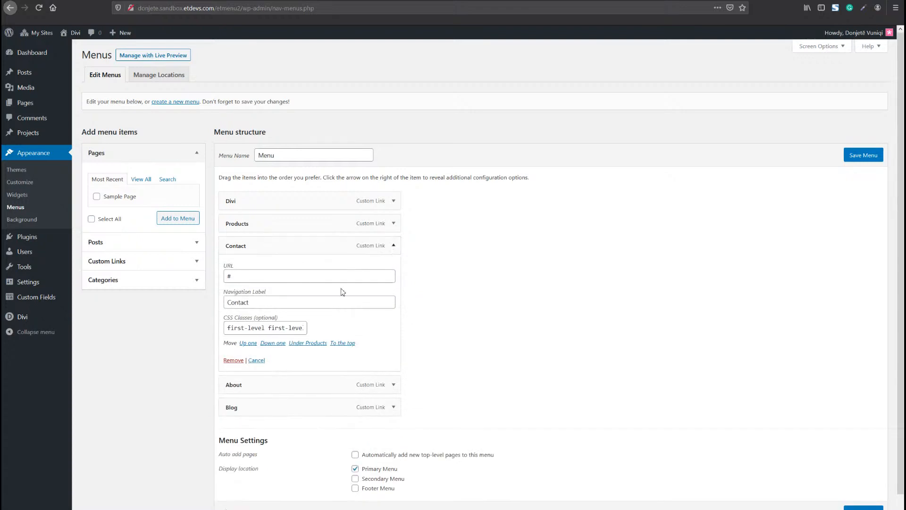
left_click(252, 327)
key("ctrl+a")
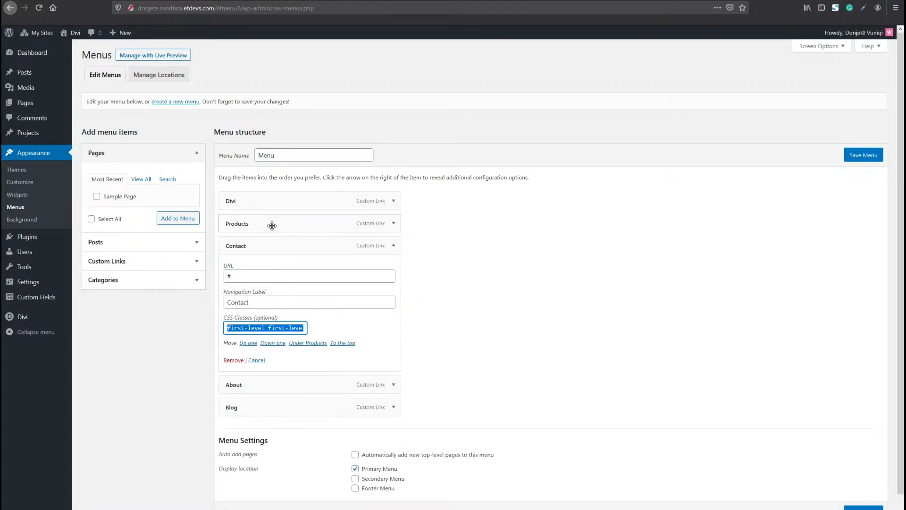
Step: Set the About menu item's CSS classes to first-level first-level-4 and save the menu
left_click(394, 385)
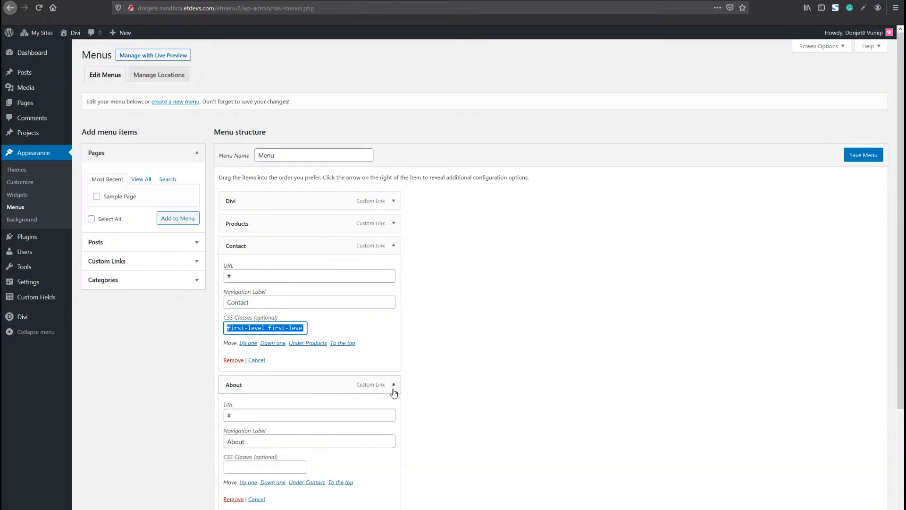
left_click(254, 466)
key("ctrl+v")
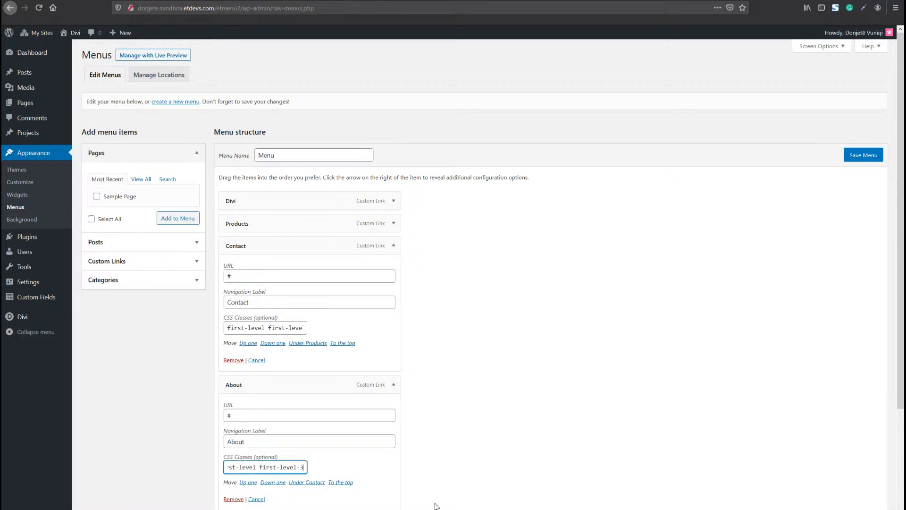
key("BackSpace")
type("4")
left_click(855, 155)
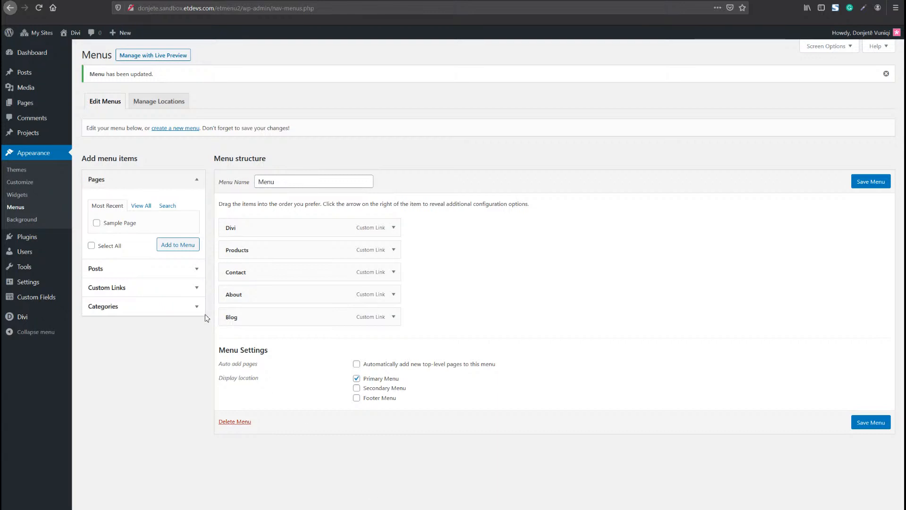
Step: Reopen the default template's global header layout in the Theme Builder and comment out the .dropdown-menu-row display: none rule in the Code module
mouse_move(54, 323)
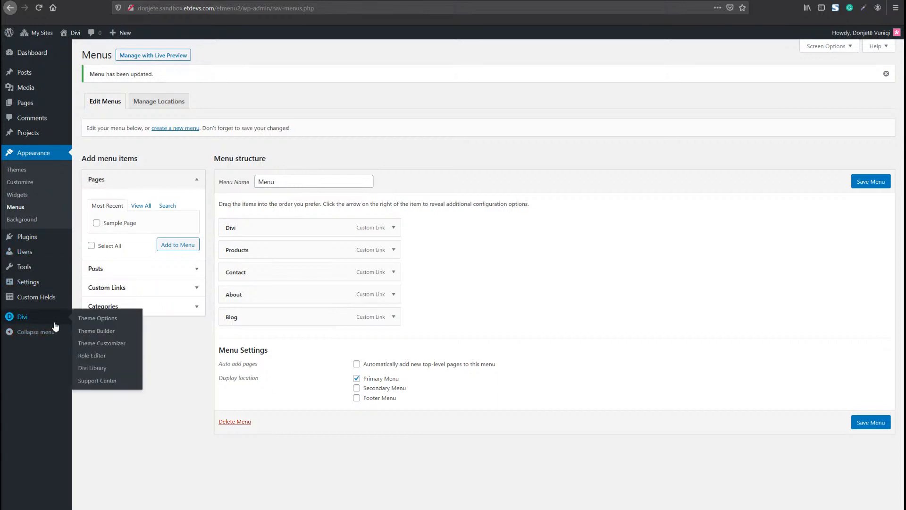
left_click(96, 332)
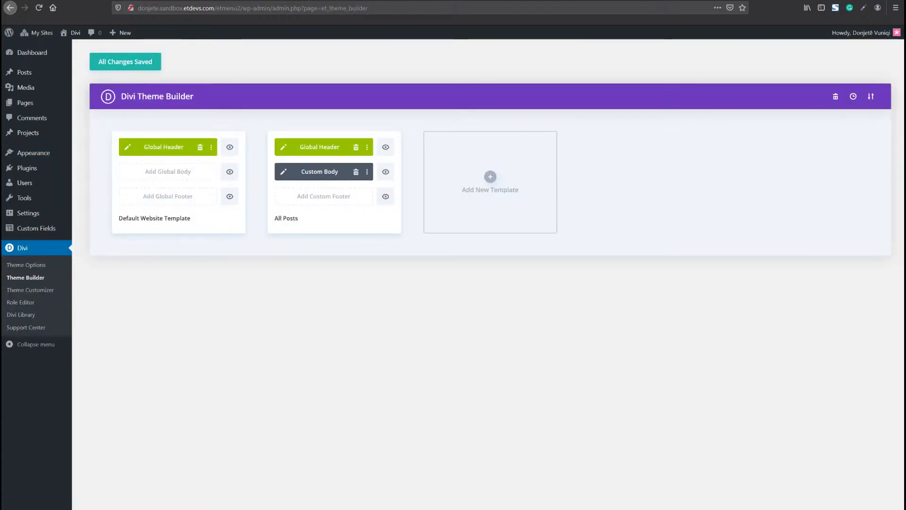
left_click(127, 147)
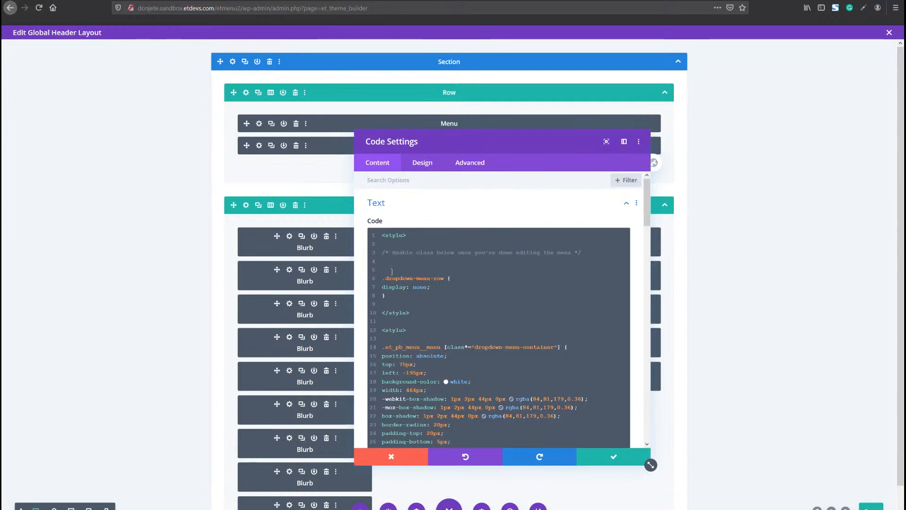
left_click(392, 271)
type("/")
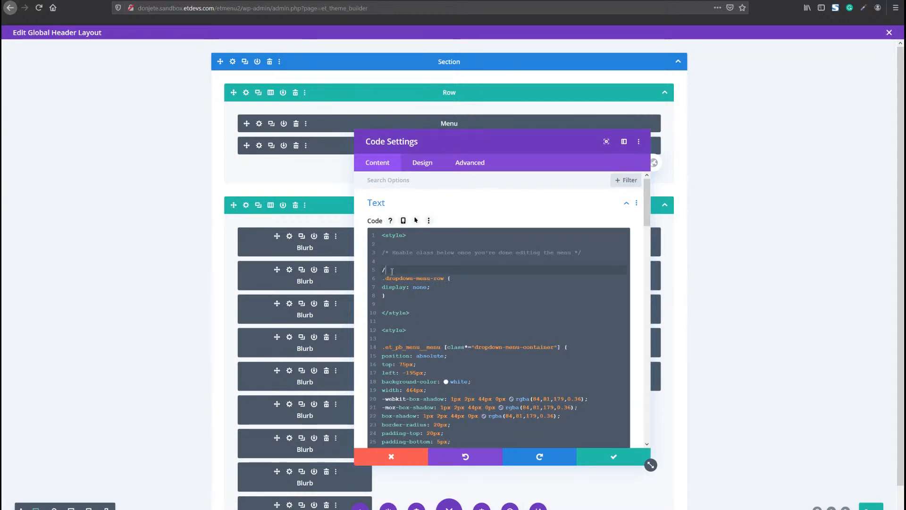
type("*")
left_click(394, 302)
key("Up")
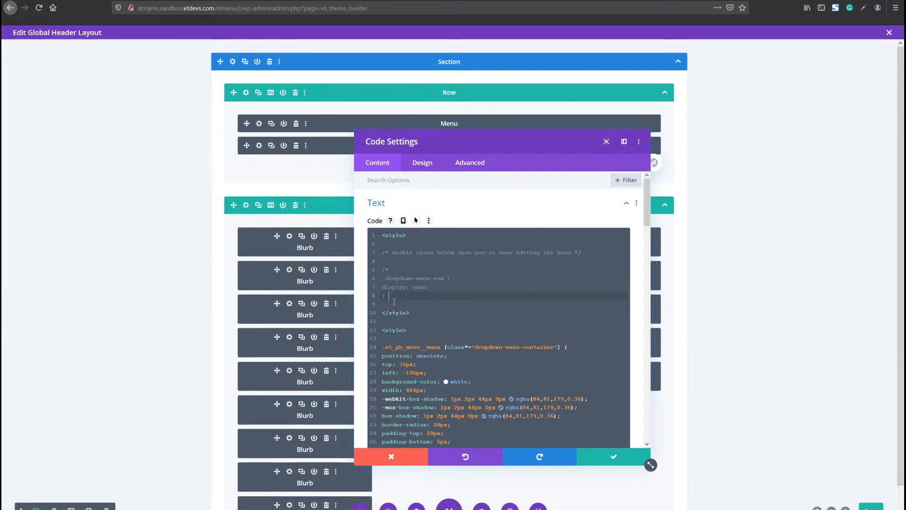
left_click(610, 458)
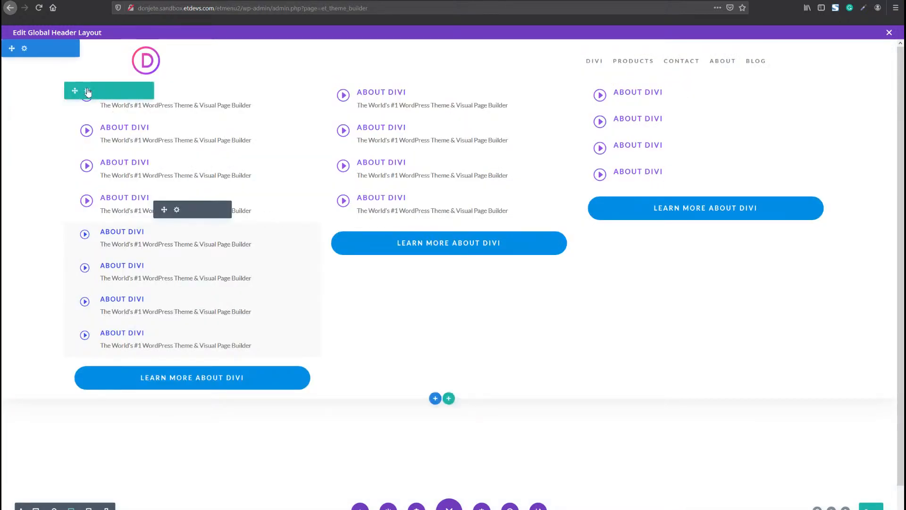
Step: Duplicate the third column of the dropdown row, check the new fourth column's CSS class and save the row settings
left_click(87, 91)
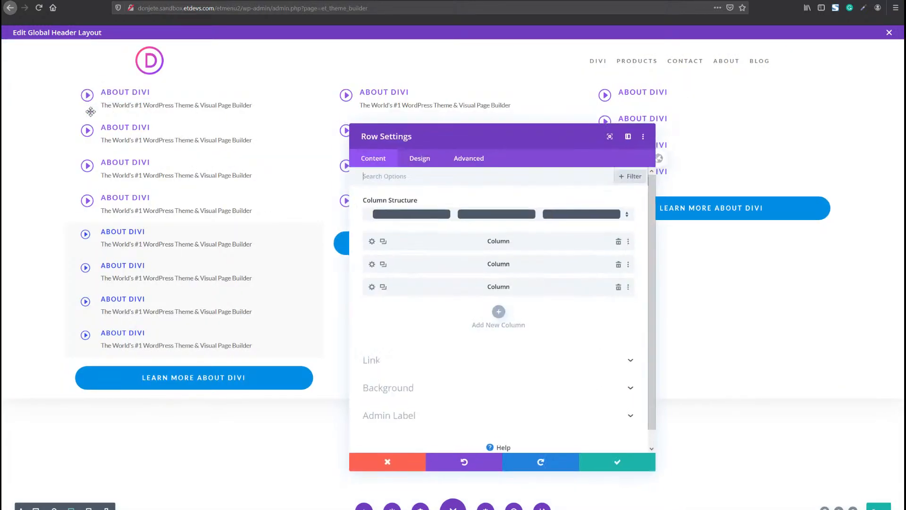
left_click(386, 288)
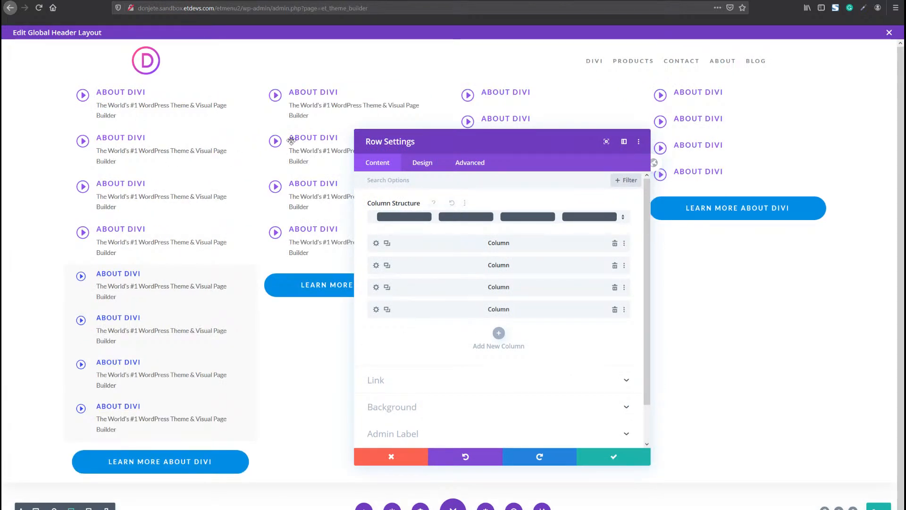
left_click(376, 309)
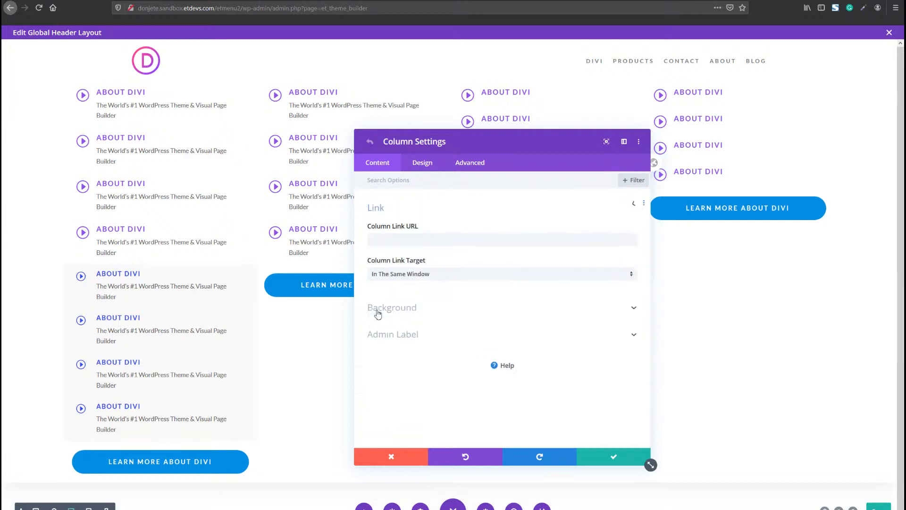
left_click(472, 165)
left_click(443, 203)
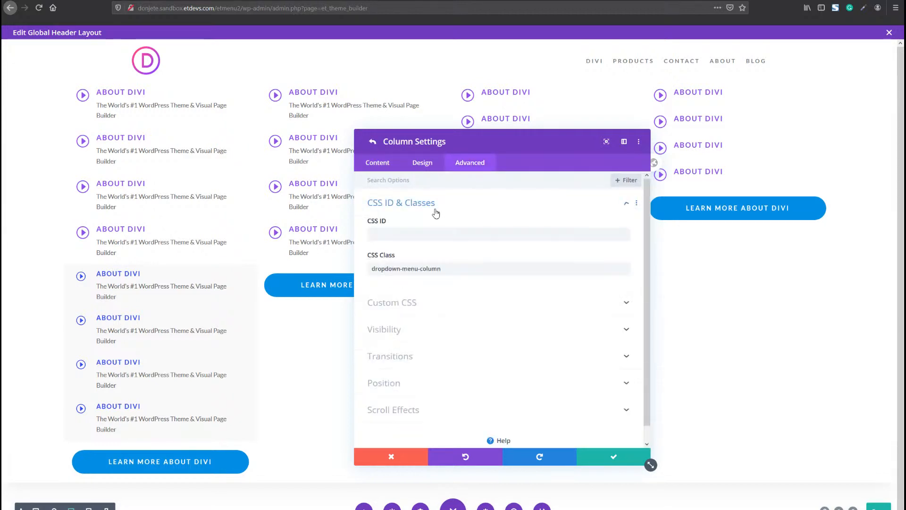
left_click(442, 273)
left_click_drag(442, 272, 370, 269)
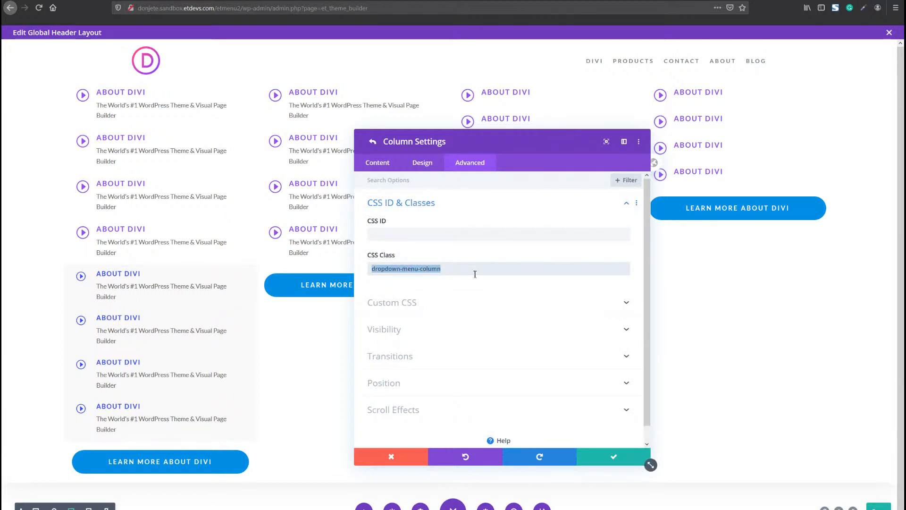
left_click(594, 455)
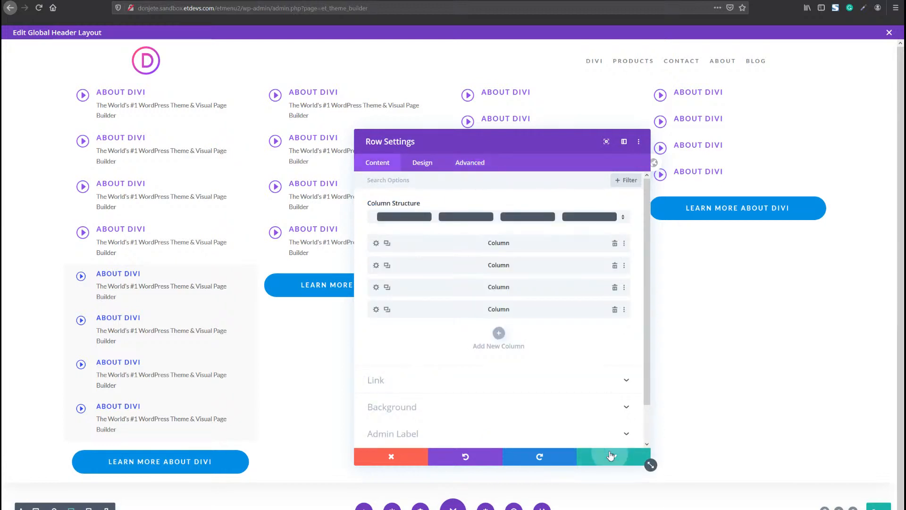
left_click(611, 457)
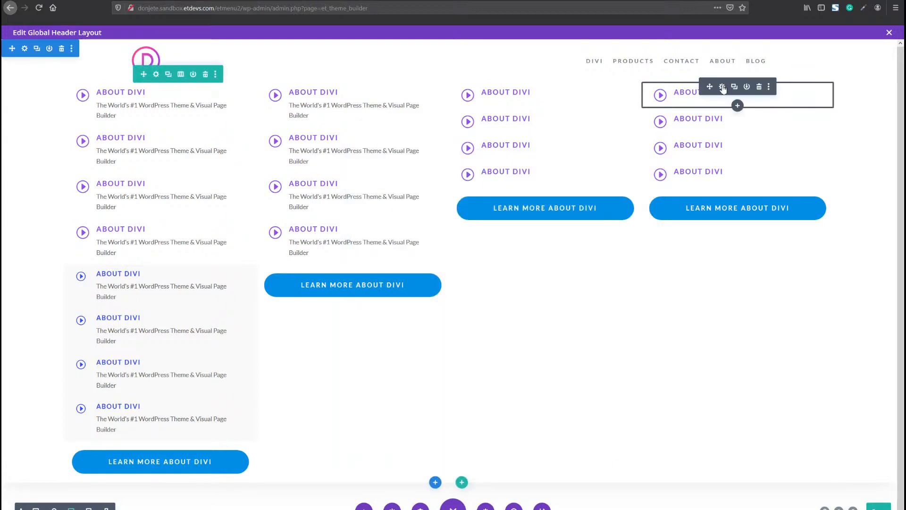
Step: Check the CSS class of the first blurb in the fourth column and save the blurb settings
left_click(723, 88)
left_click(471, 162)
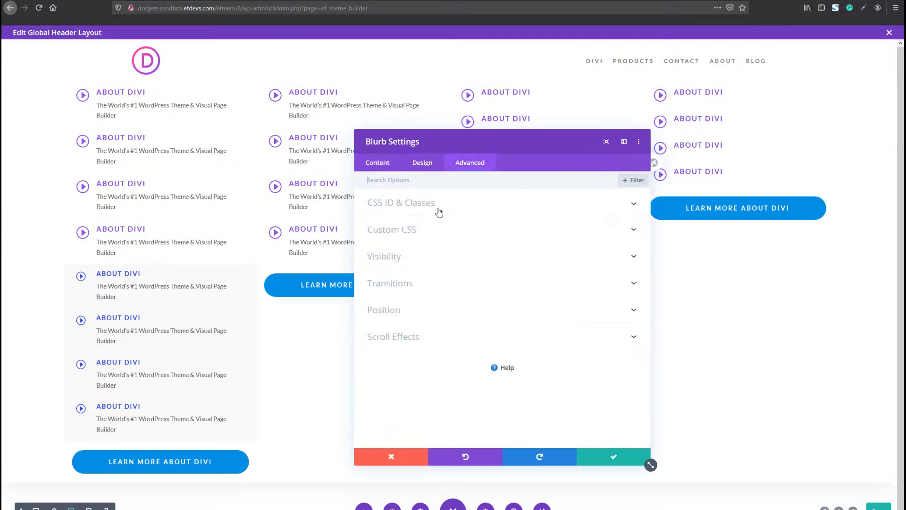
left_click(437, 207)
left_click_drag(448, 269, 373, 270)
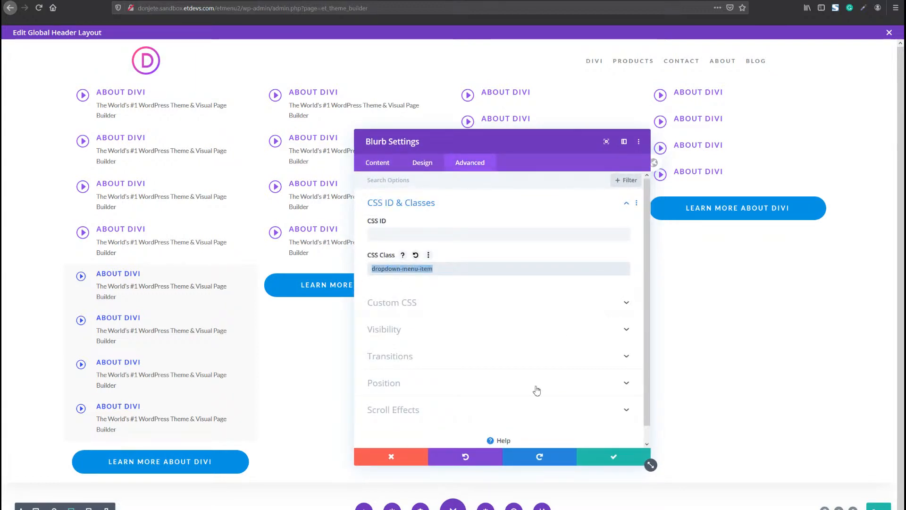
left_click(600, 462)
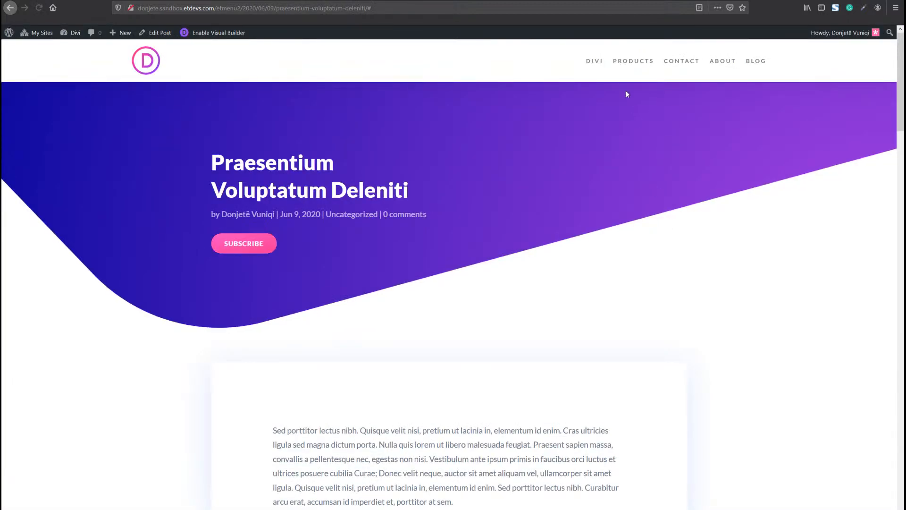
Step: Preview the Divi and About dropdowns on the live post page
mouse_move(594, 70)
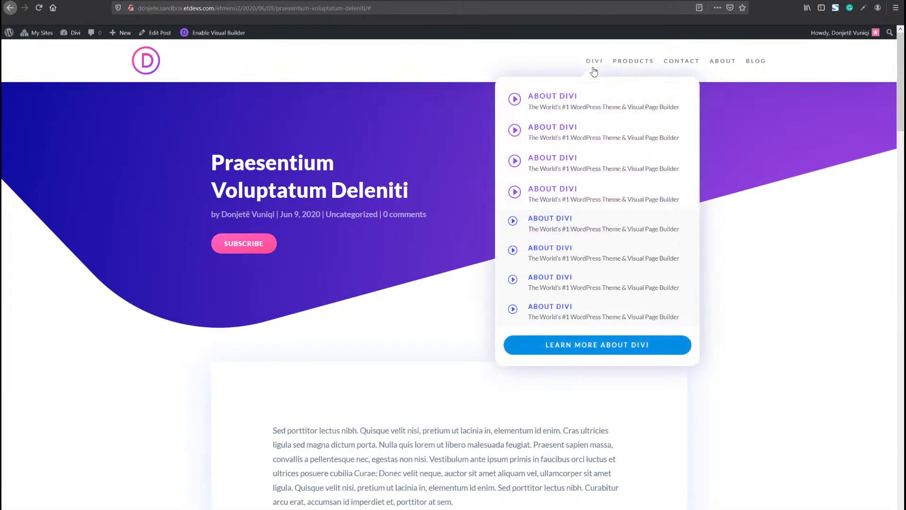
mouse_move(718, 64)
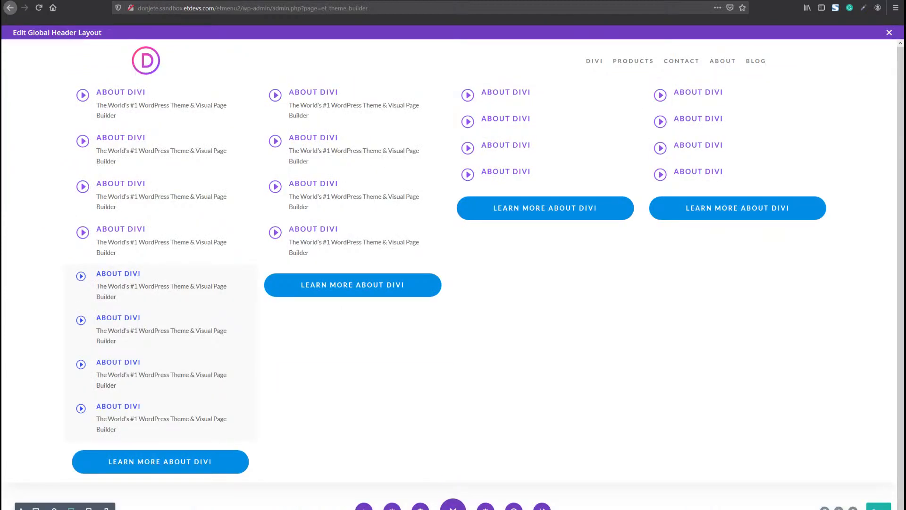
Step: Open the Code module in wireframe view and re-enable the .dropdown-menu-row display: none rule by removing its comment markers
key("ctrl+shift+w")
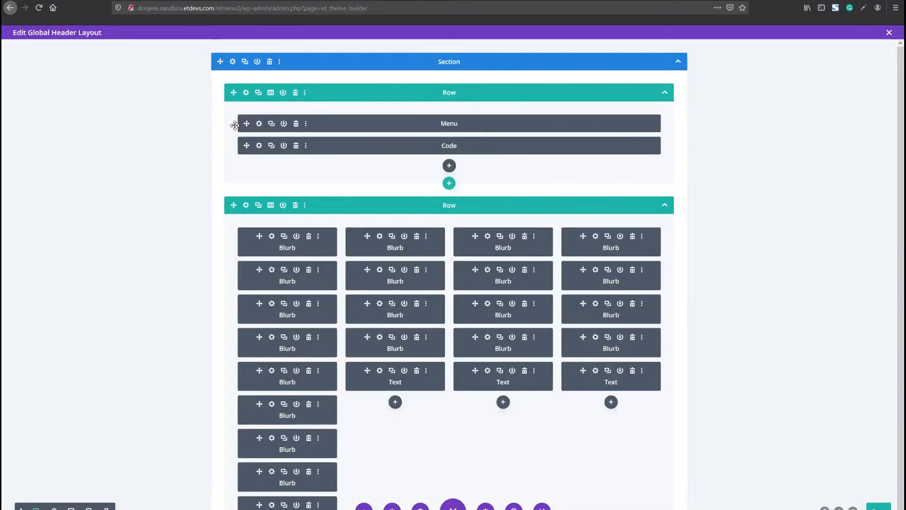
left_click(259, 147)
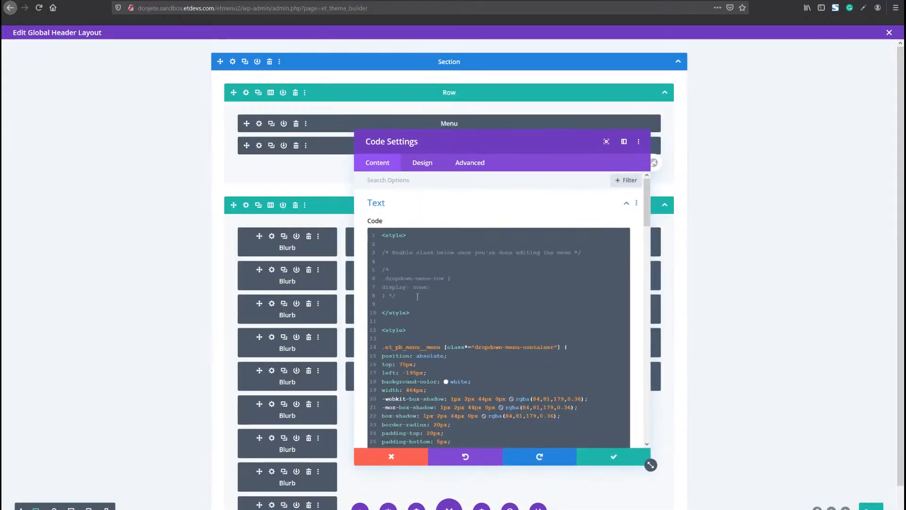
left_click(387, 270)
key("BackSpace")
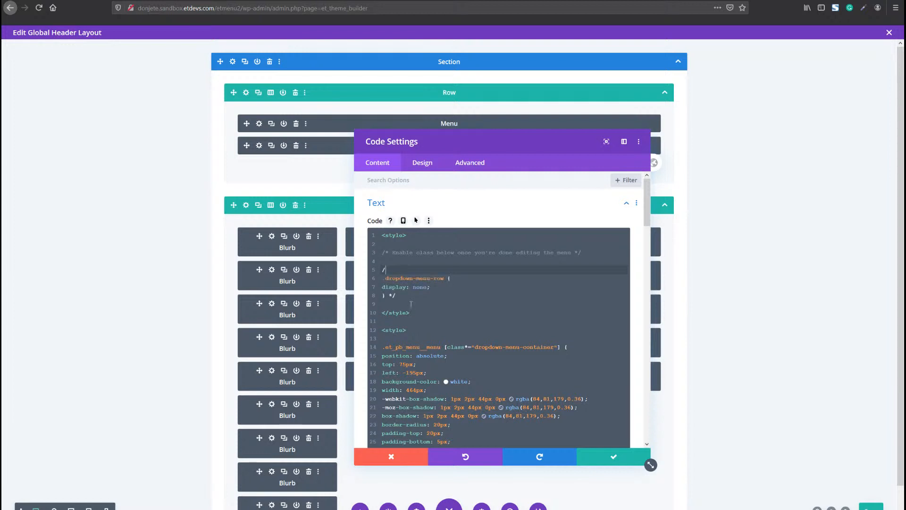
left_click(403, 297)
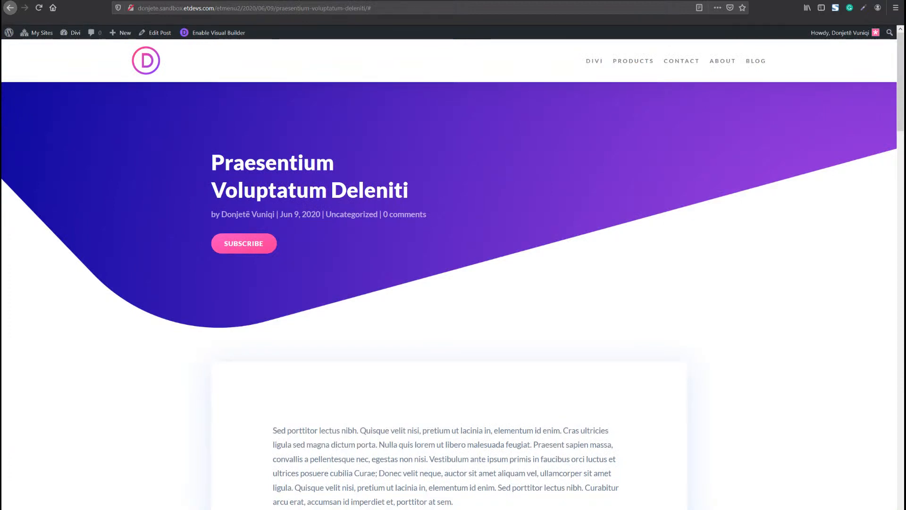
Step: Reload the live post page and preview the dropdowns of the header menu items, including Products, Contact and Divi
key("F5")
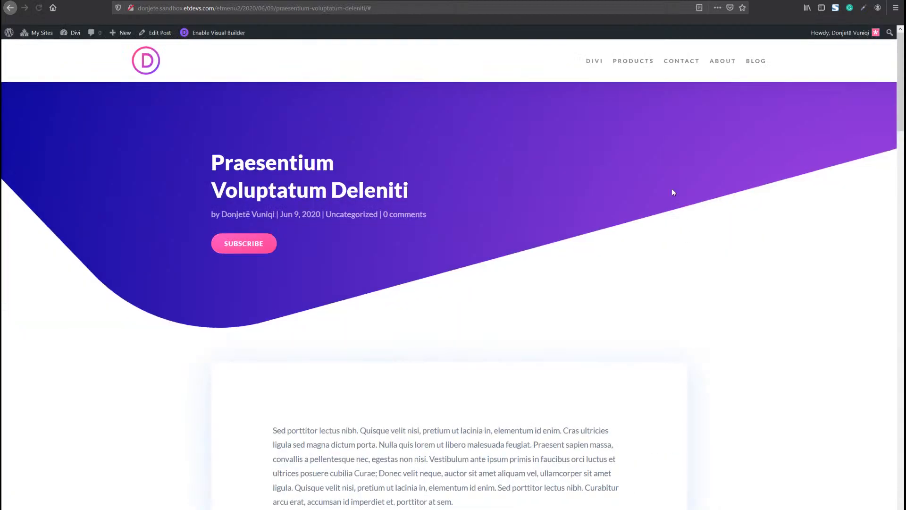
mouse_move(630, 70)
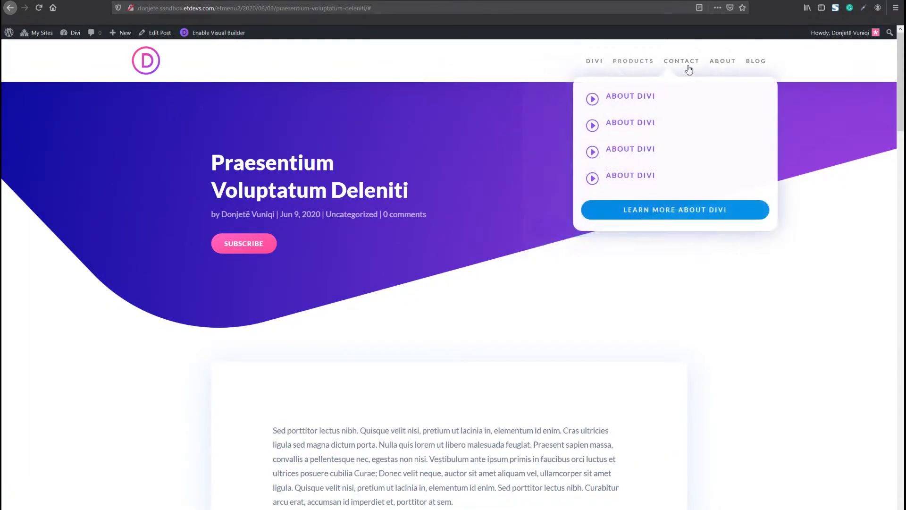
mouse_move(599, 70)
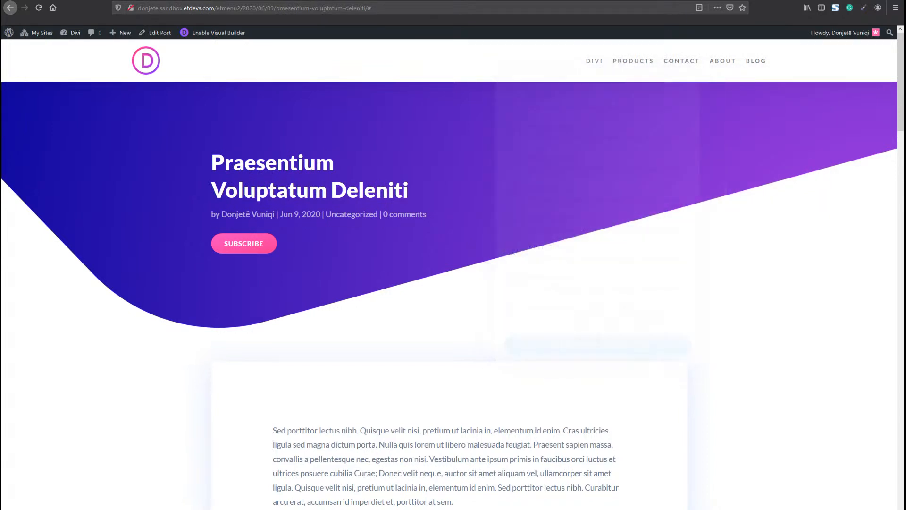